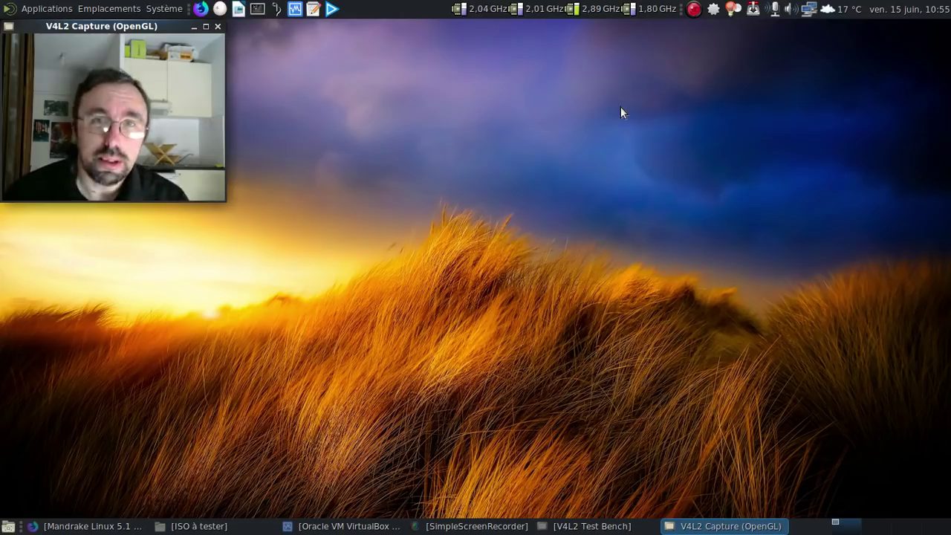
Step: Bring Firefox forward and look through the Mageia weekly blog post and the Mageia homepage
click(92, 528)
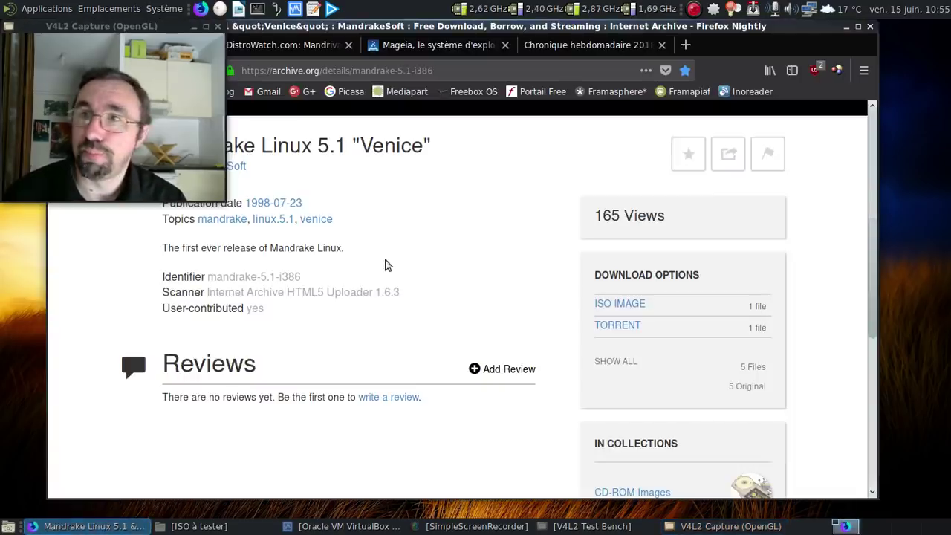
click(567, 45)
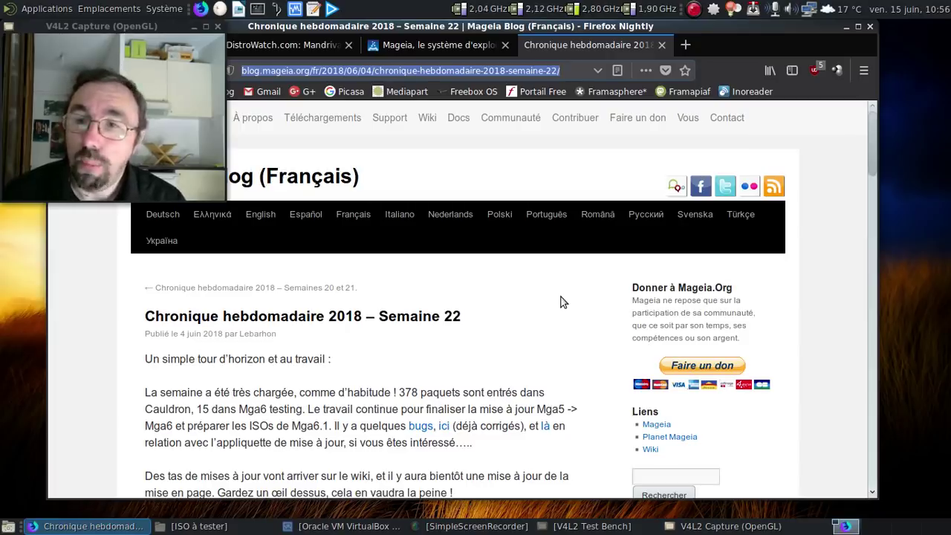
scroll(561, 302, down, 1)
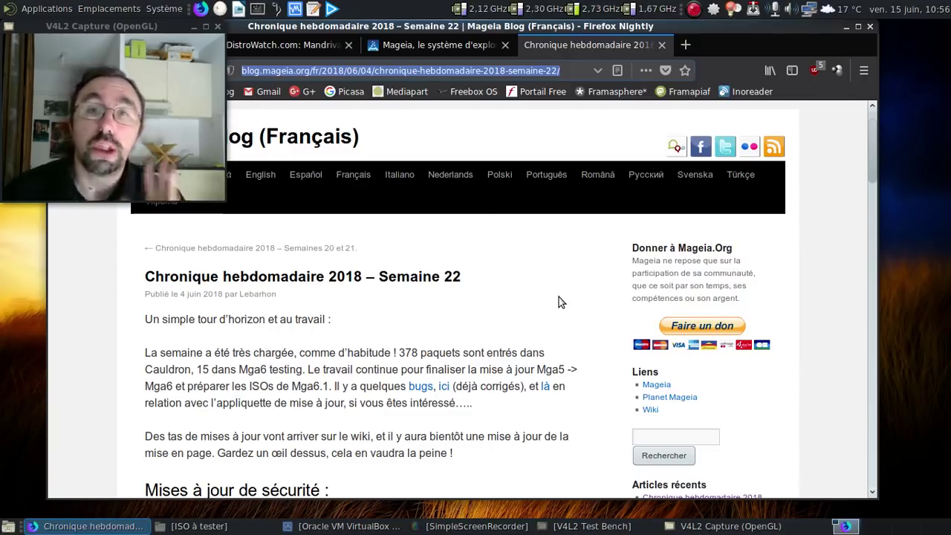
click(438, 44)
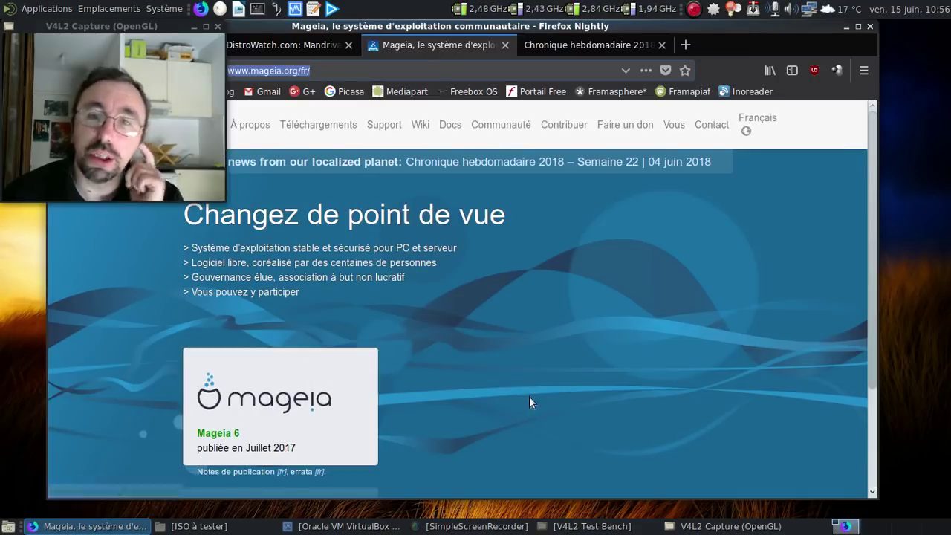
Step: Minimize and restore Firefox, then switch to the archive.org Mandrake Linux 5.1 'Venice' page
click(846, 27)
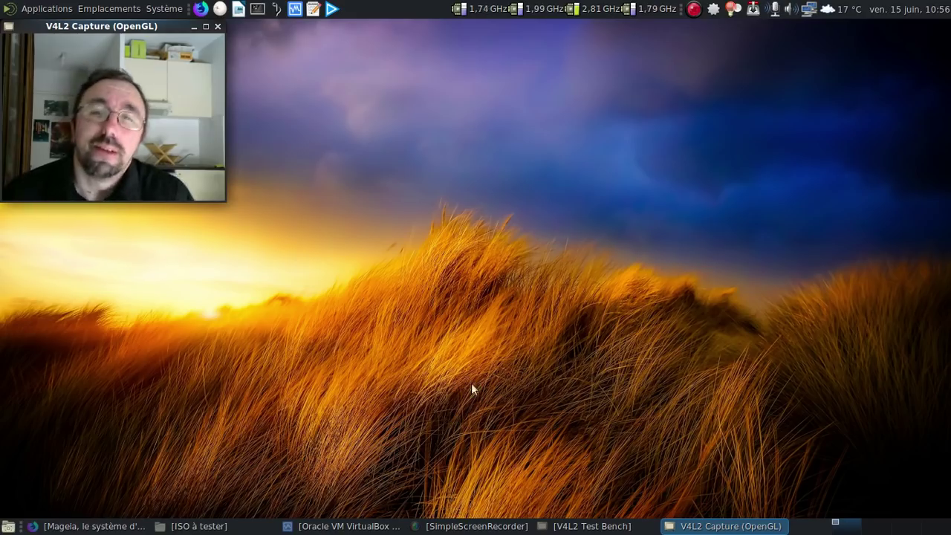
click(89, 526)
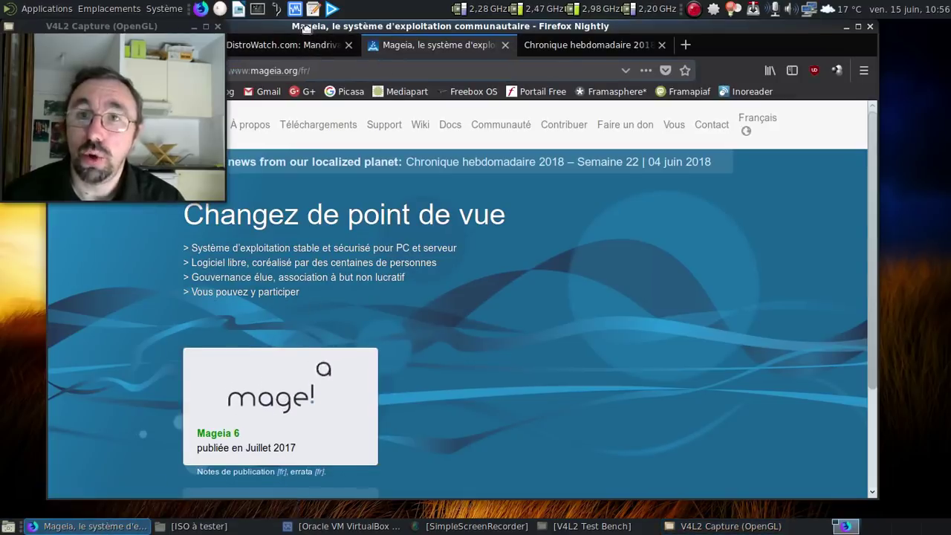
drag(307, 30, 379, 42)
click(248, 53)
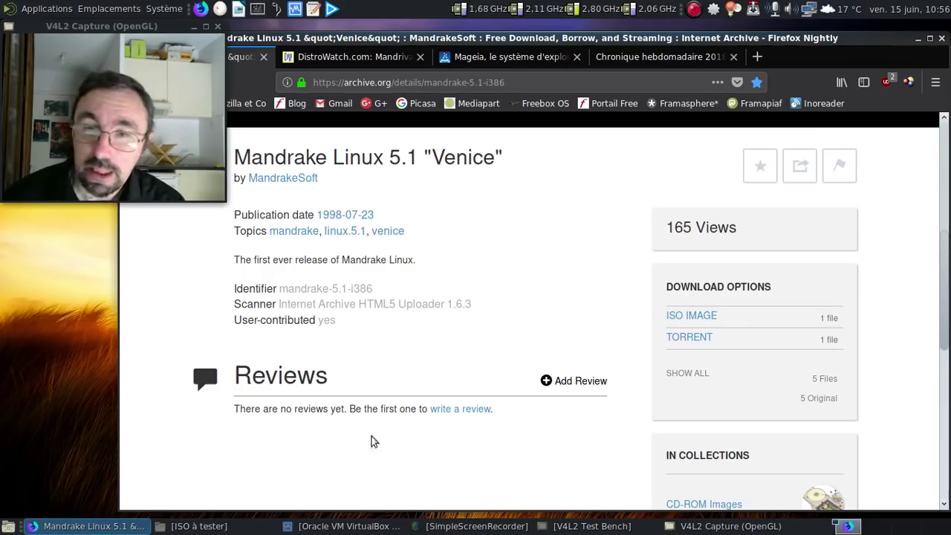
click(197, 527)
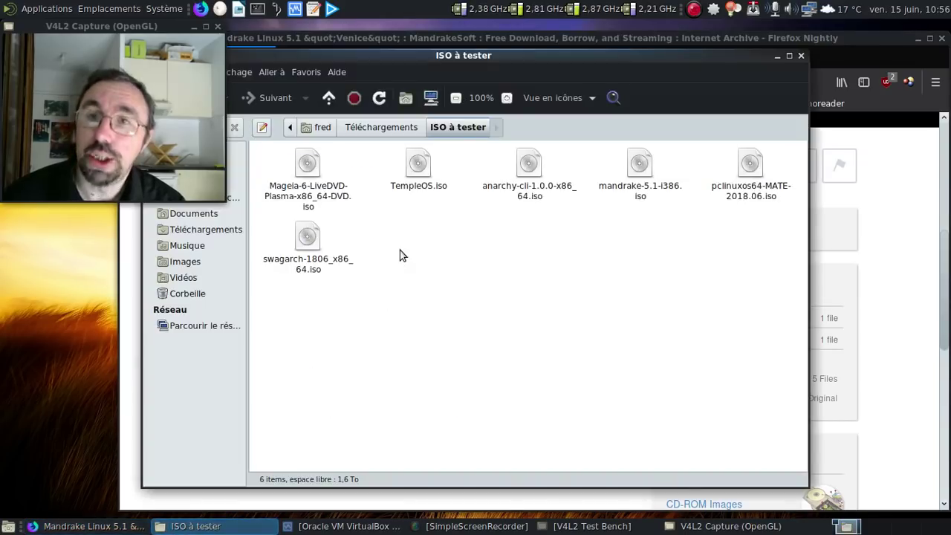
Step: Mount mandrake-5.1-i386.iso with Monteur d'images disque, entering the admin password when asked
right_click(618, 187)
mouse_move(673, 231)
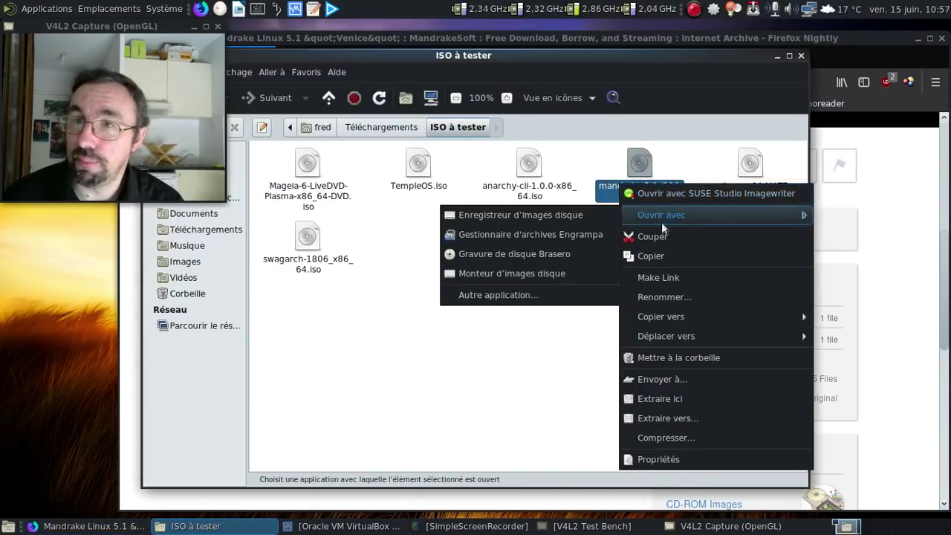
click(540, 275)
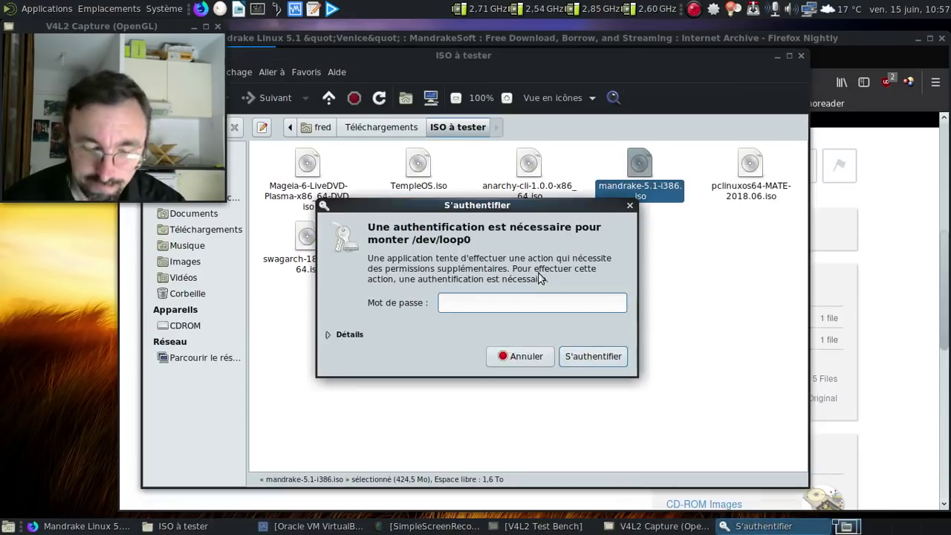
text(••••••••••)
key(Return)
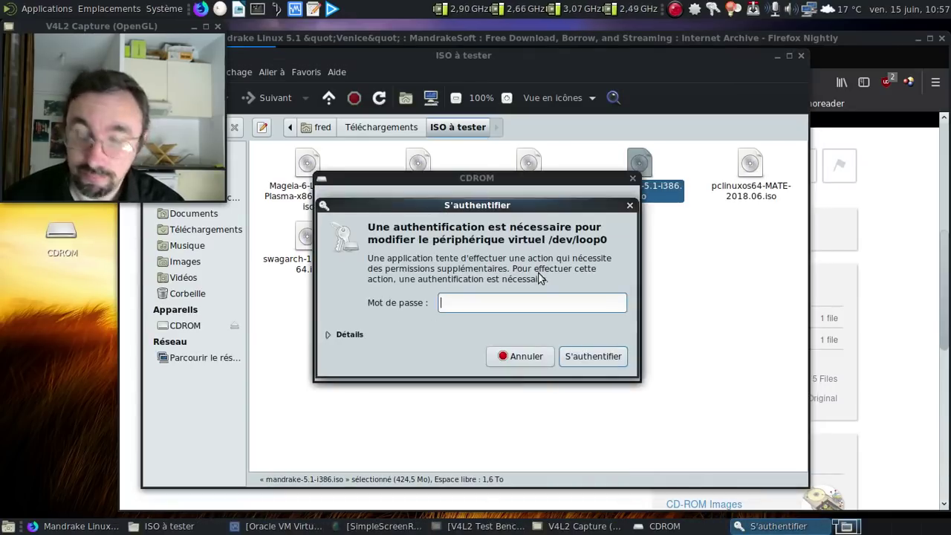
text(••••••••••)
key(Return)
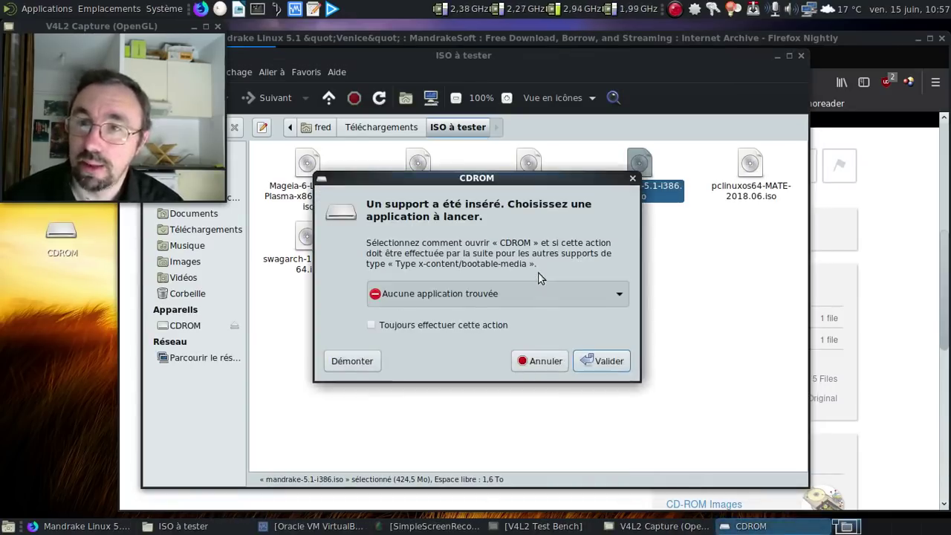
click(545, 363)
Step: Open CDROM > Mandrake > RPMS and search it for kde and gnome packages
click(186, 325)
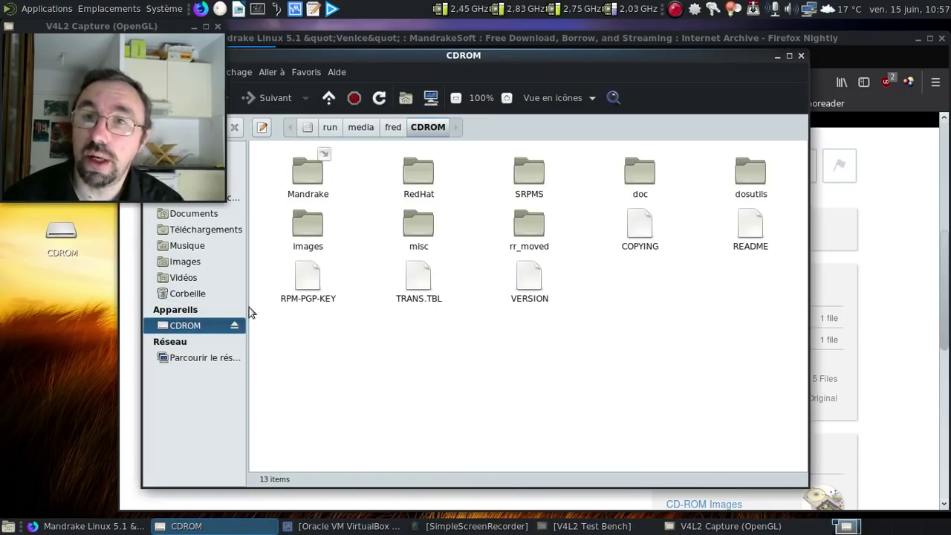
double_click(306, 174)
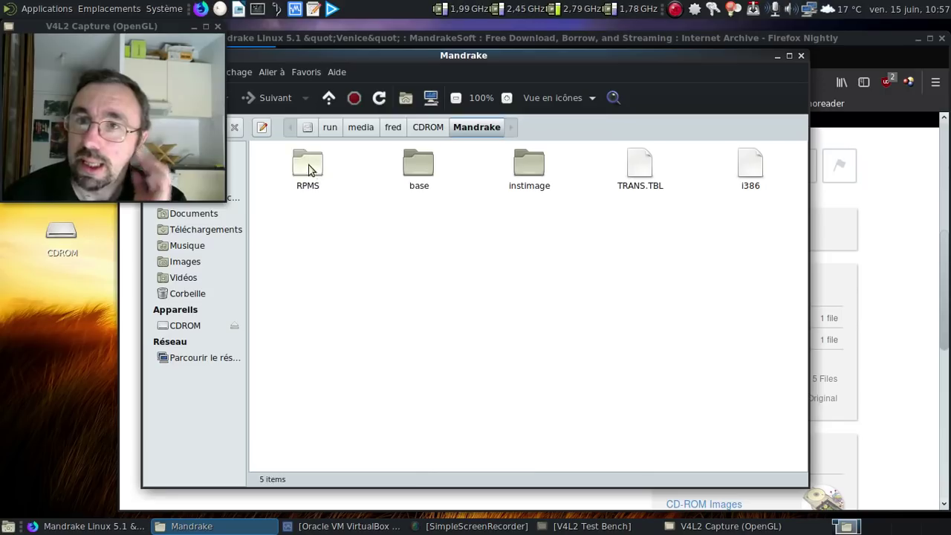
double_click(310, 166)
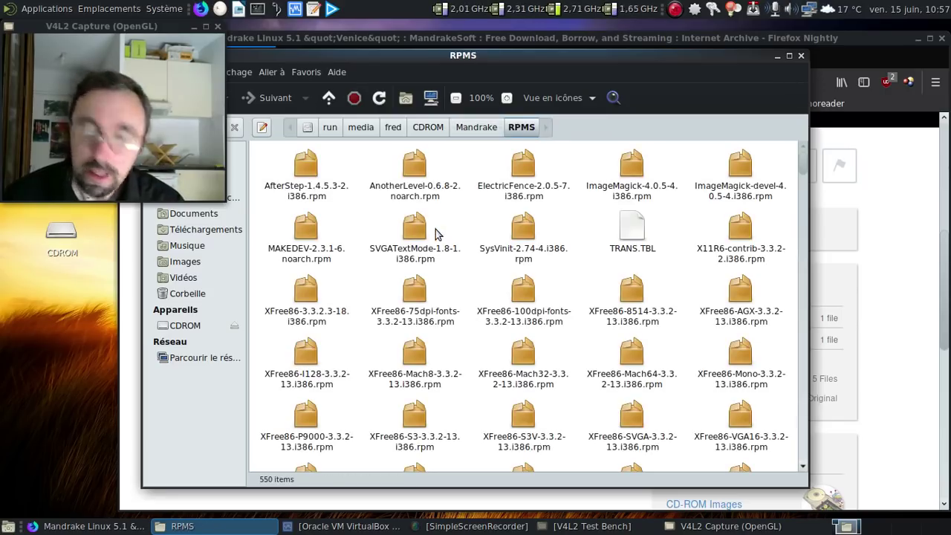
key(ctrl+f)
text(kde)
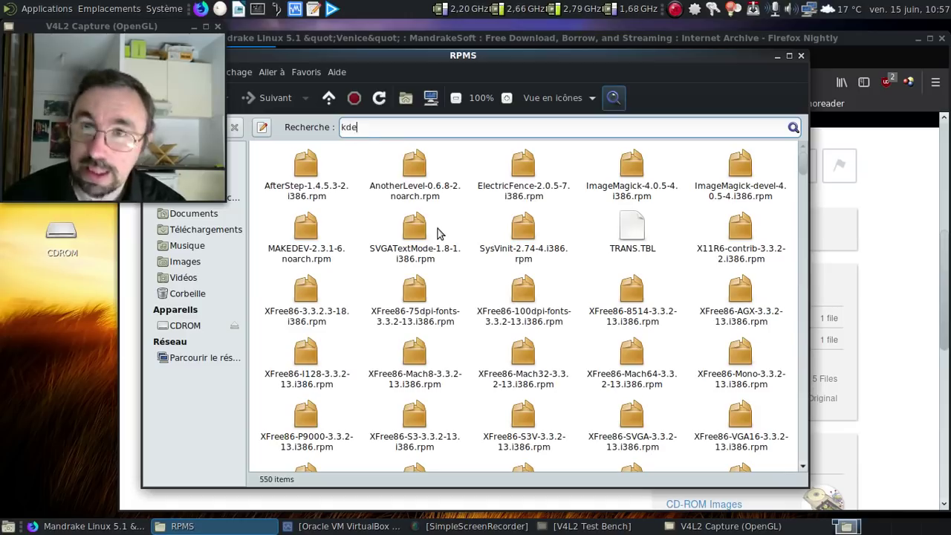
key(Return)
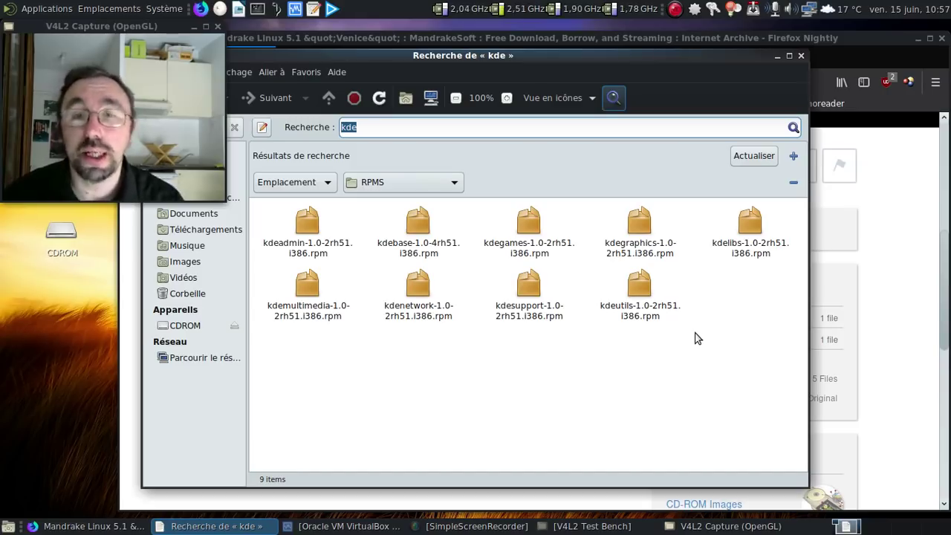
text(gnome)
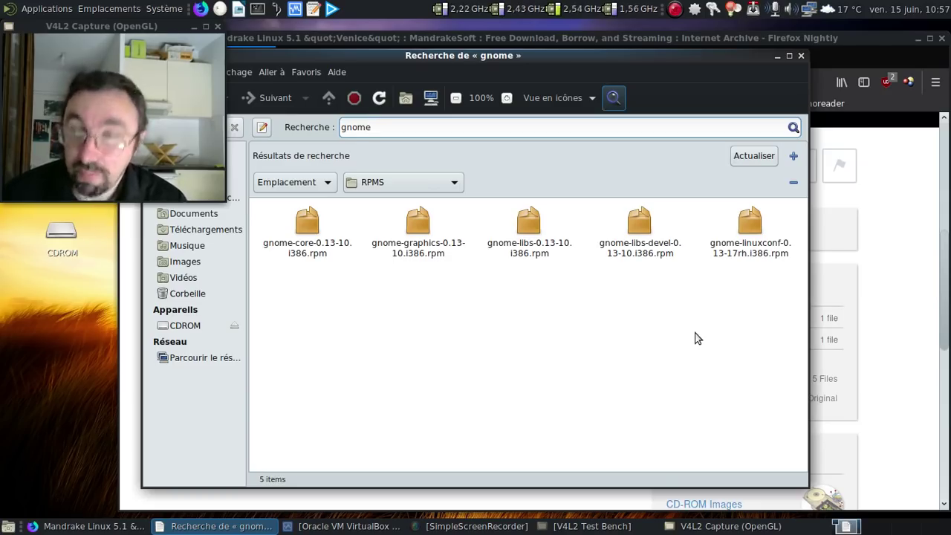
key(BackSpace)
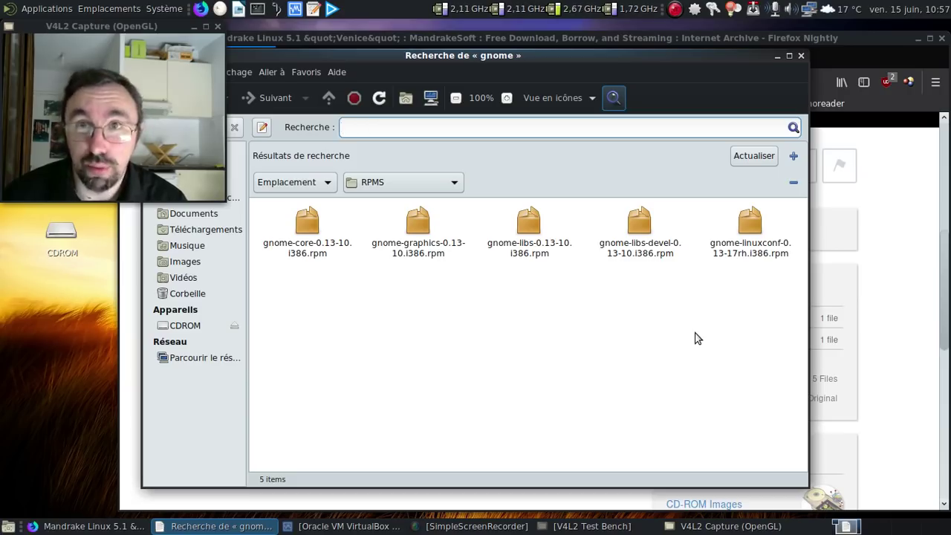
click(264, 128)
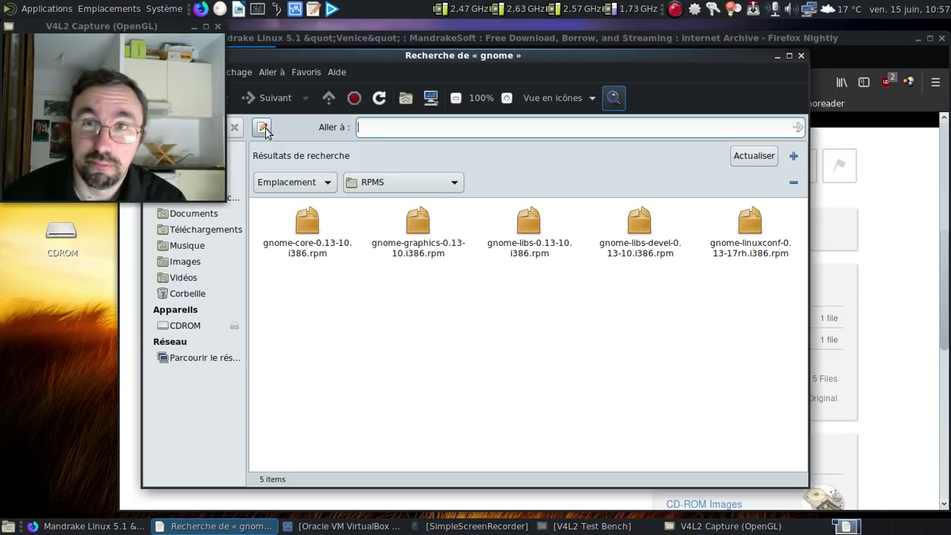
click(264, 129)
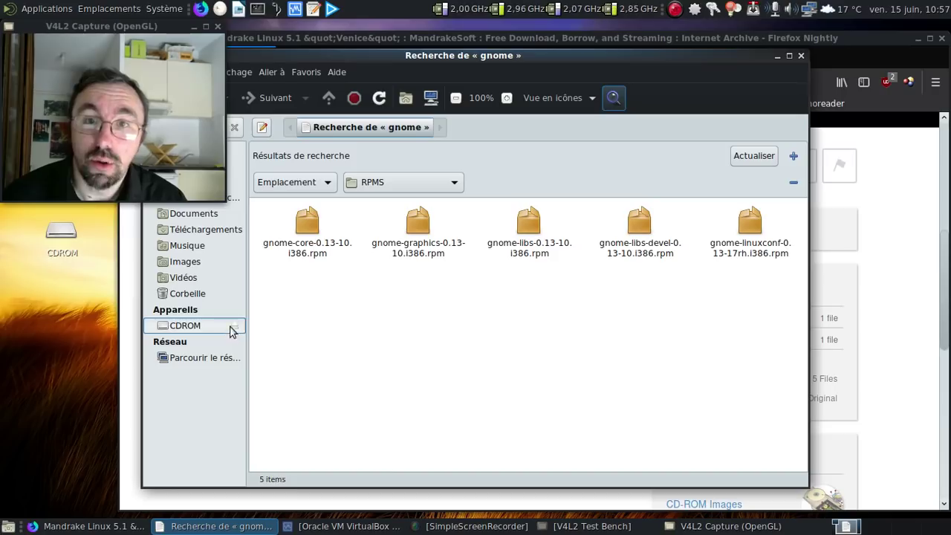
Step: Unmount the CDROM image and close the Caja window
right_click(234, 327)
click(285, 443)
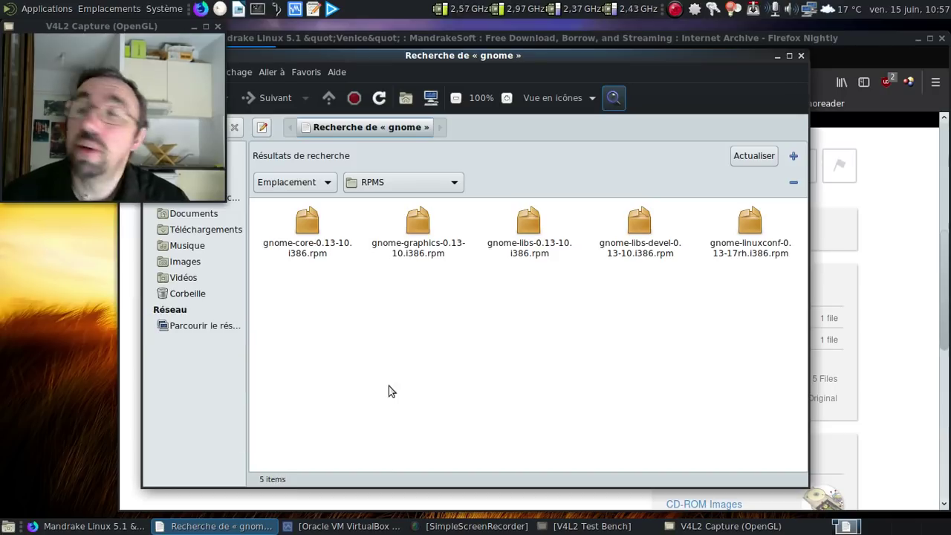
click(801, 56)
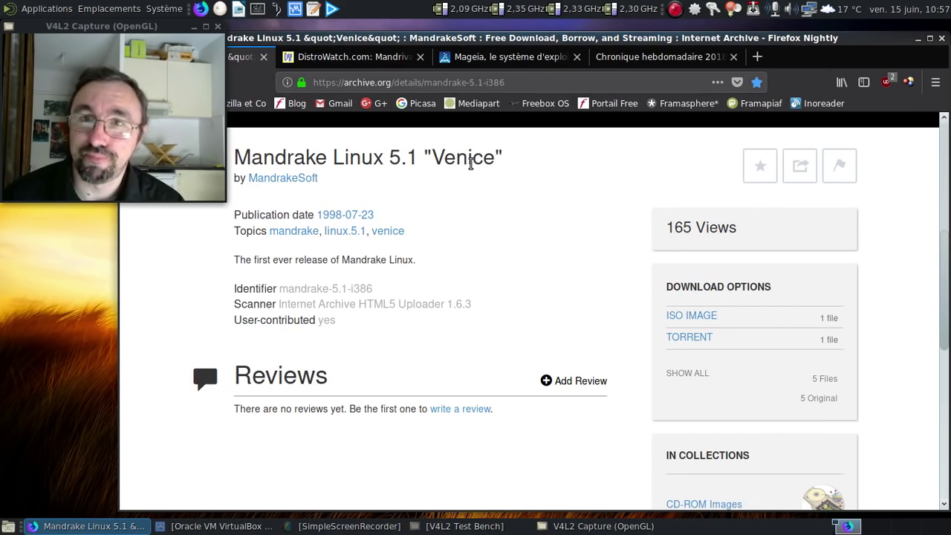
Step: Scroll DistroWatch's Mandriva release table back to 5.1 venice, then close Firefox with its four tabs
key(ctrl+Tab)
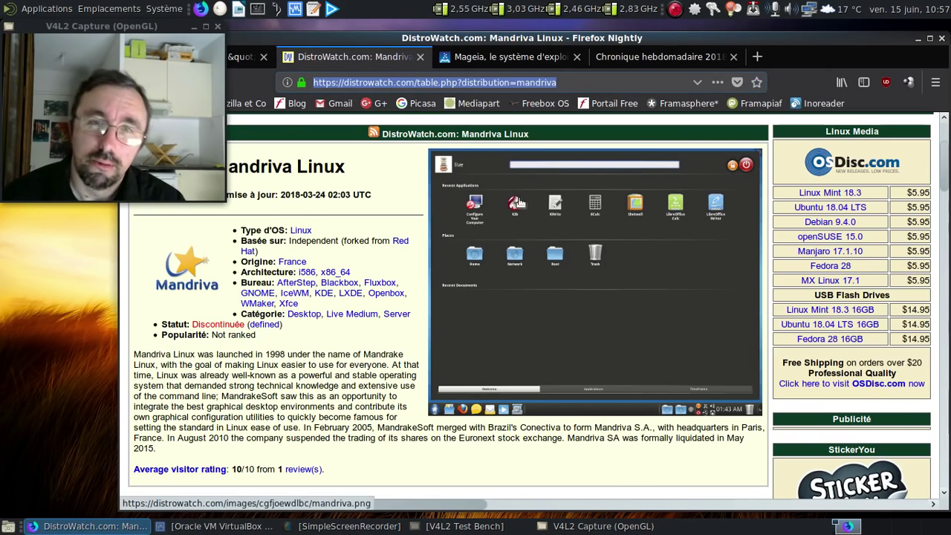
drag(945, 156, 925, 299)
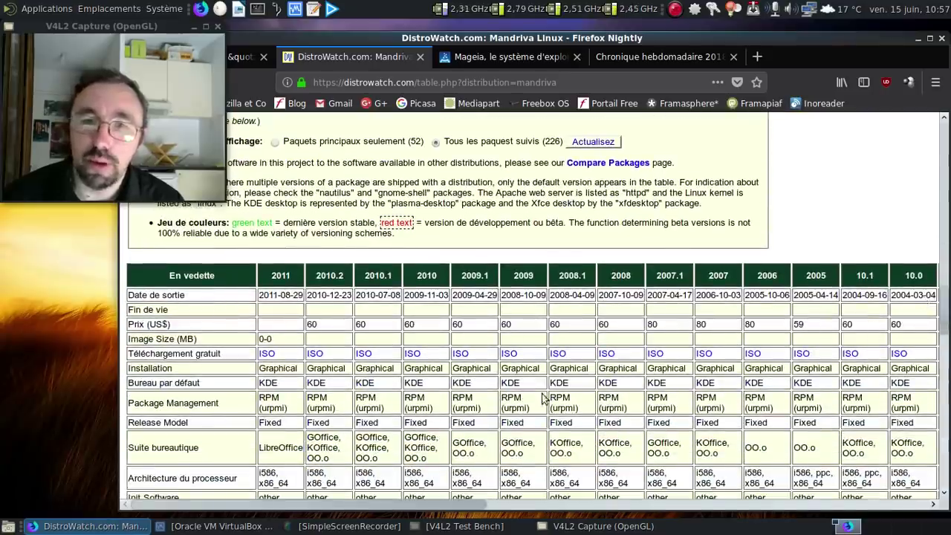
drag(416, 504, 862, 503)
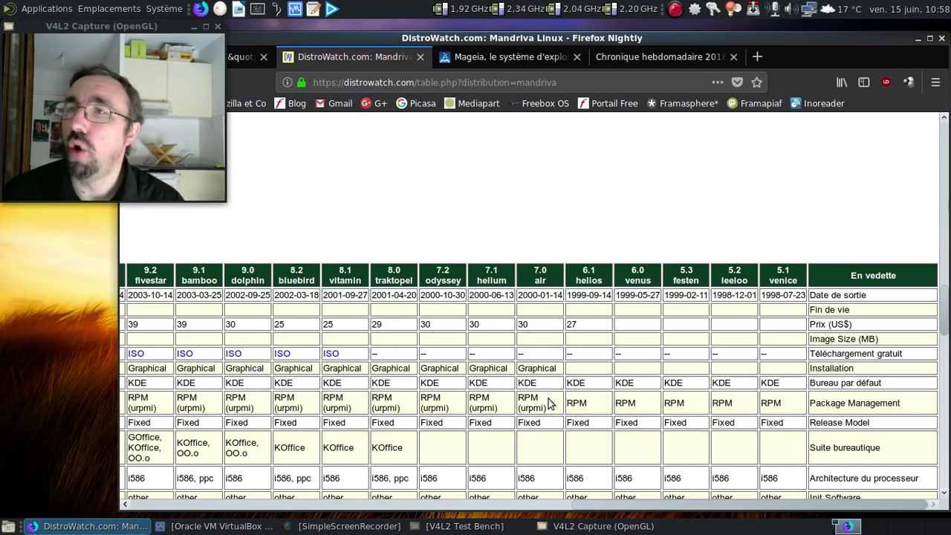
click(943, 37)
click(665, 304)
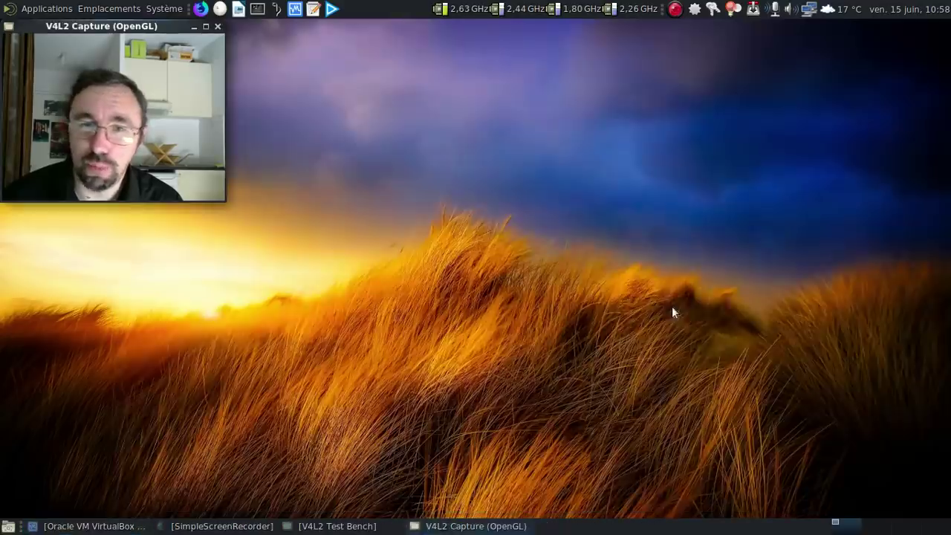
Step: Start the Mageia VM from Téléchargements/ISO à tester/Mageia-6-LiveDVD-Plasma-x86_64-DVD.iso
click(89, 526)
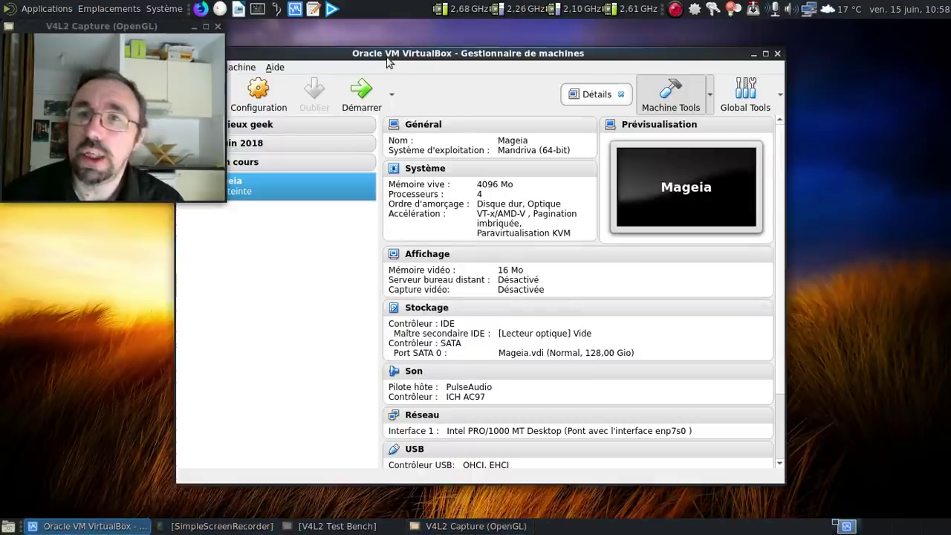
drag(388, 60, 473, 50)
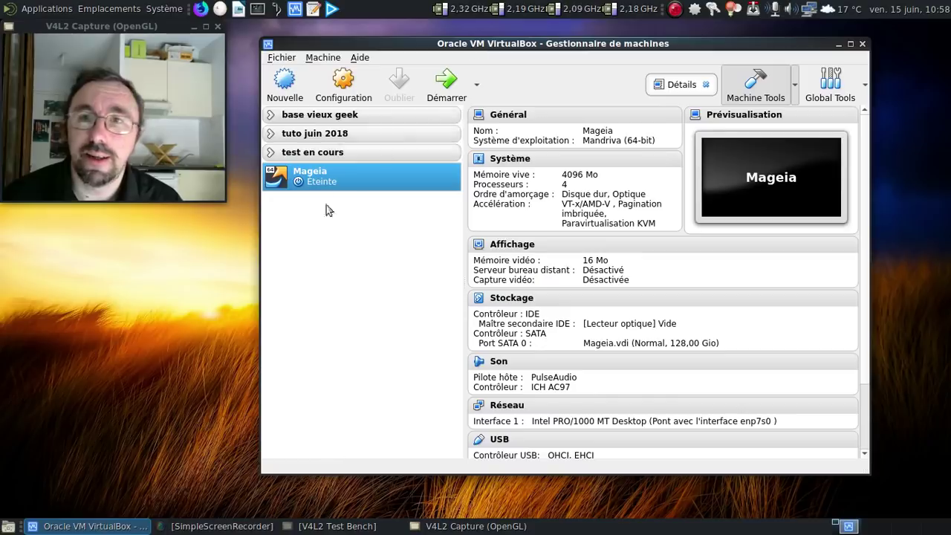
click(431, 88)
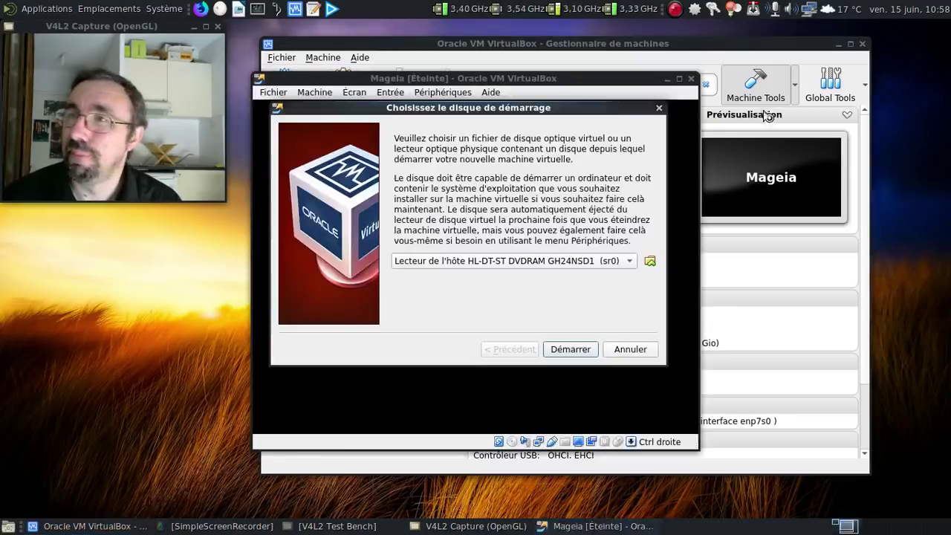
click(650, 261)
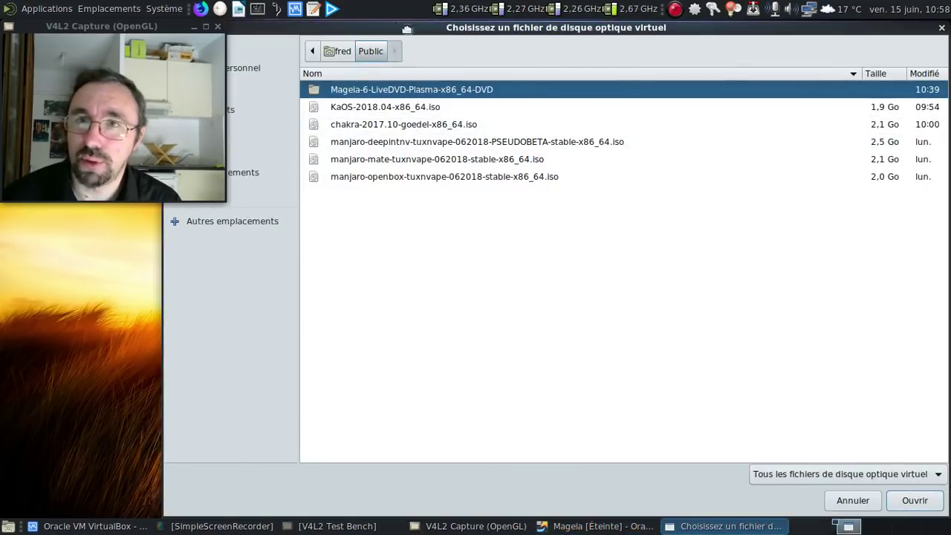
drag(394, 22, 579, 24)
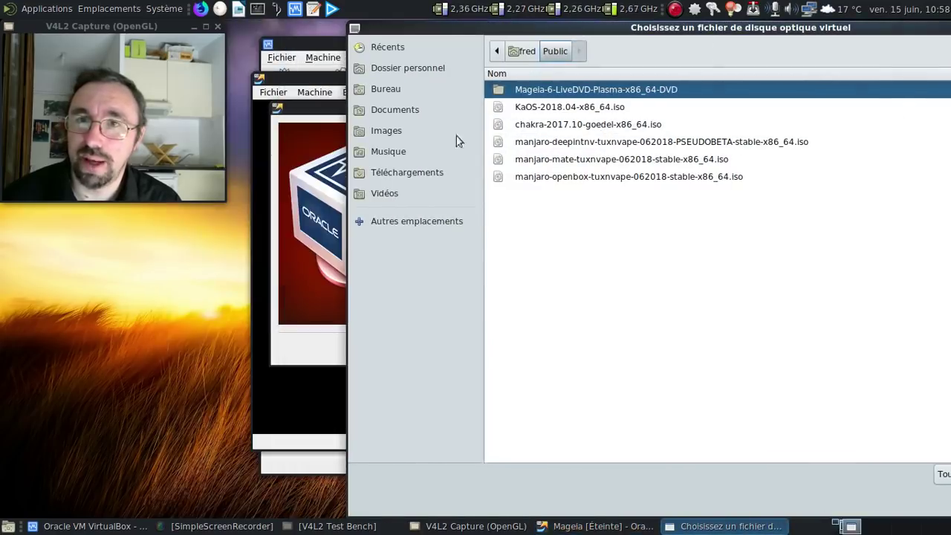
click(413, 172)
double_click(535, 92)
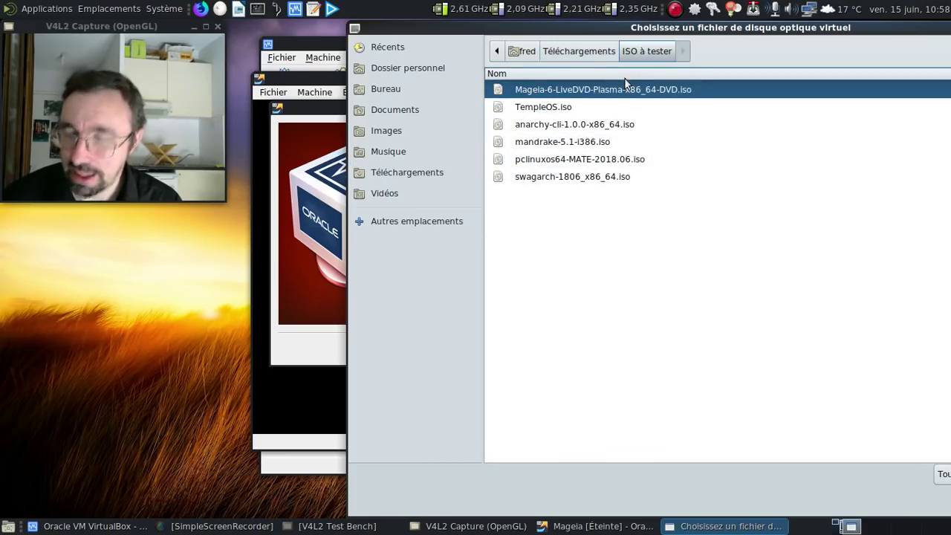
key(Return)
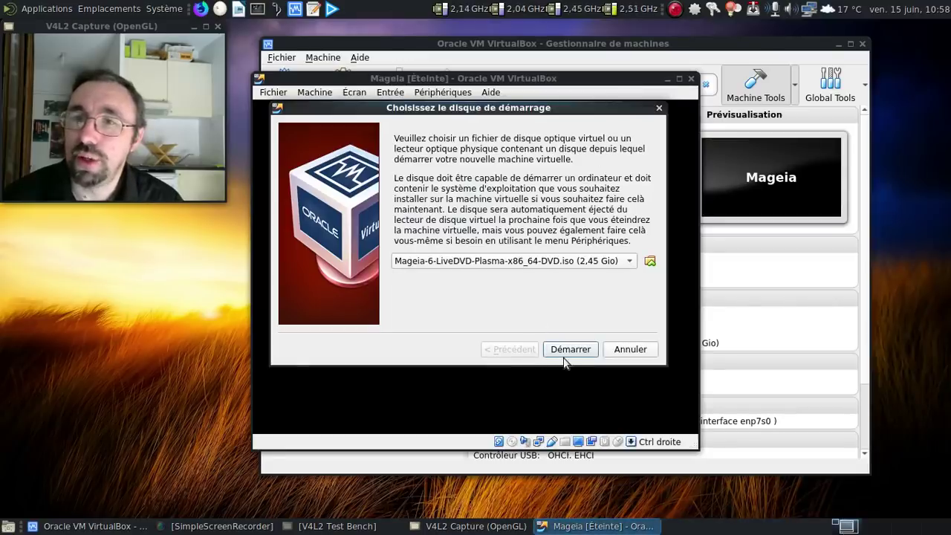
click(565, 355)
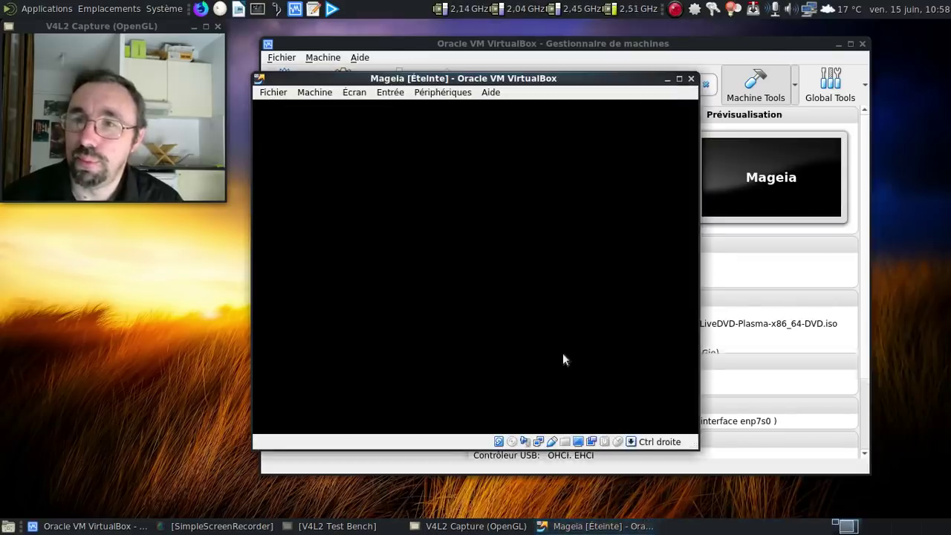
Step: Minimize the Manager and boot 'Amorcer Mageia 6' with Français as the boot language
click(833, 54)
click(838, 44)
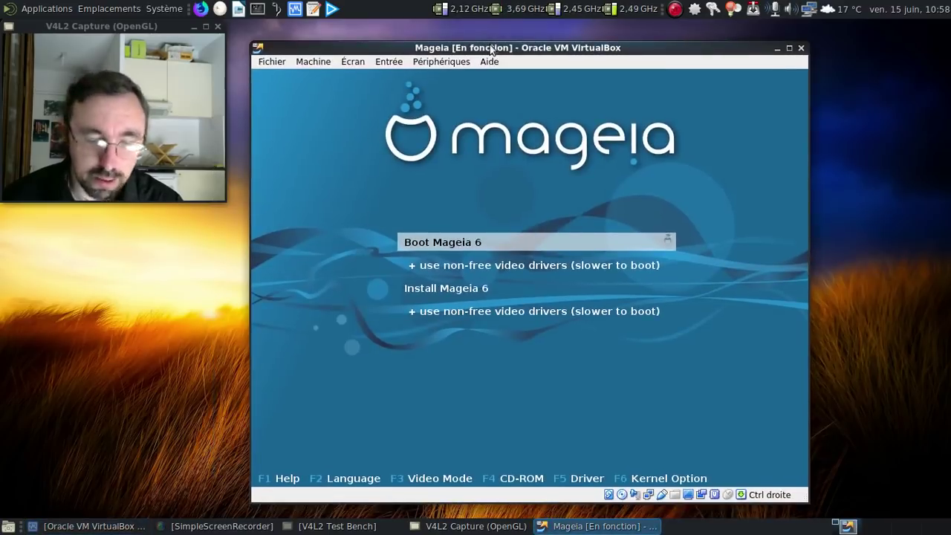
key(F2)
key(Down)
key(Down)
key(Down)
key(Return)
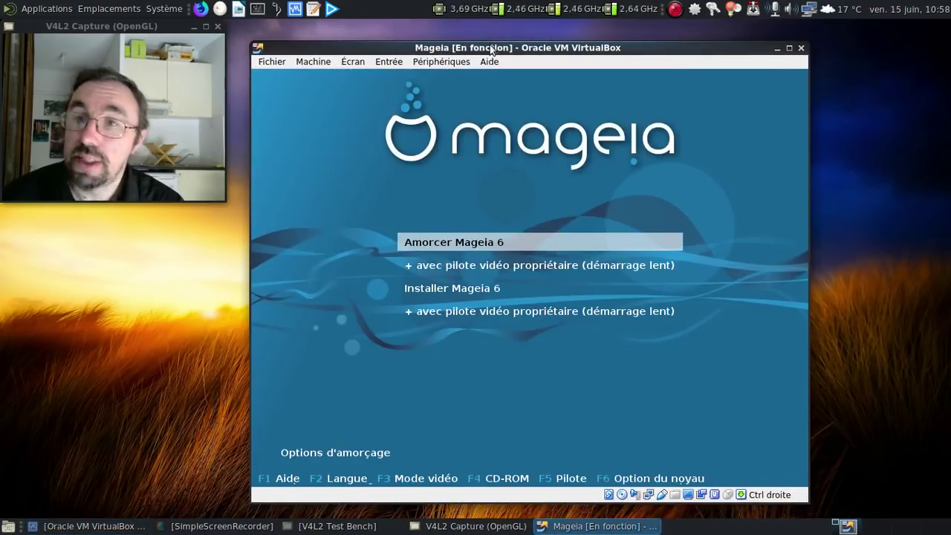
key(Return)
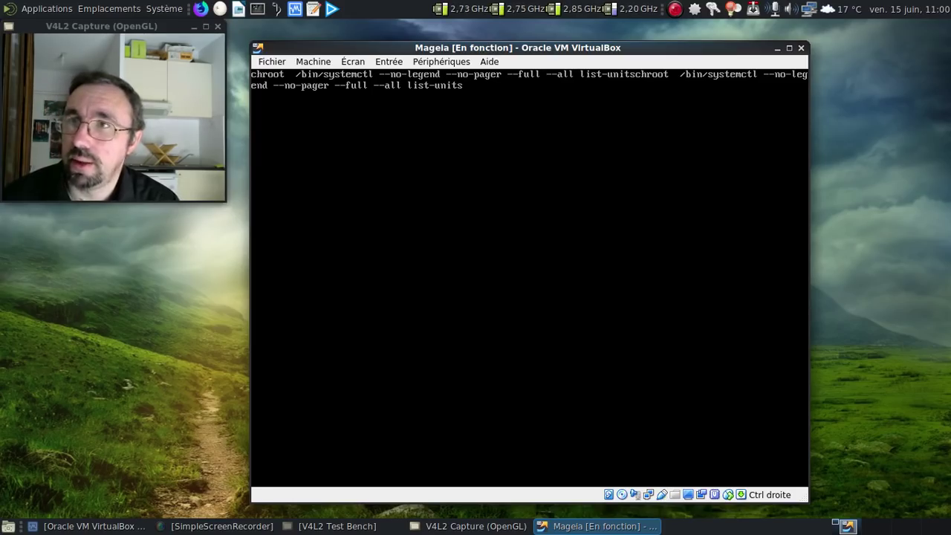
Step: Quit the host's Transmission client from its tray icon
right_click(753, 12)
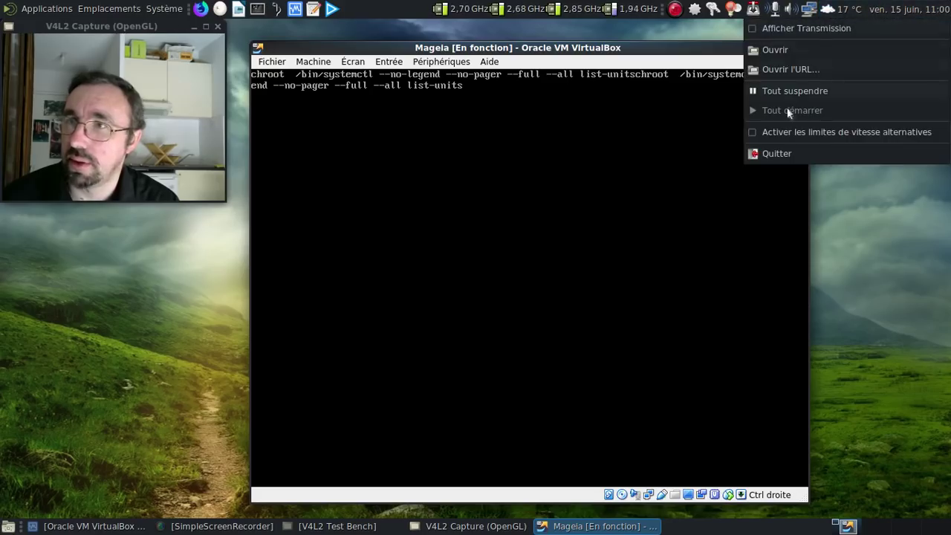
click(794, 148)
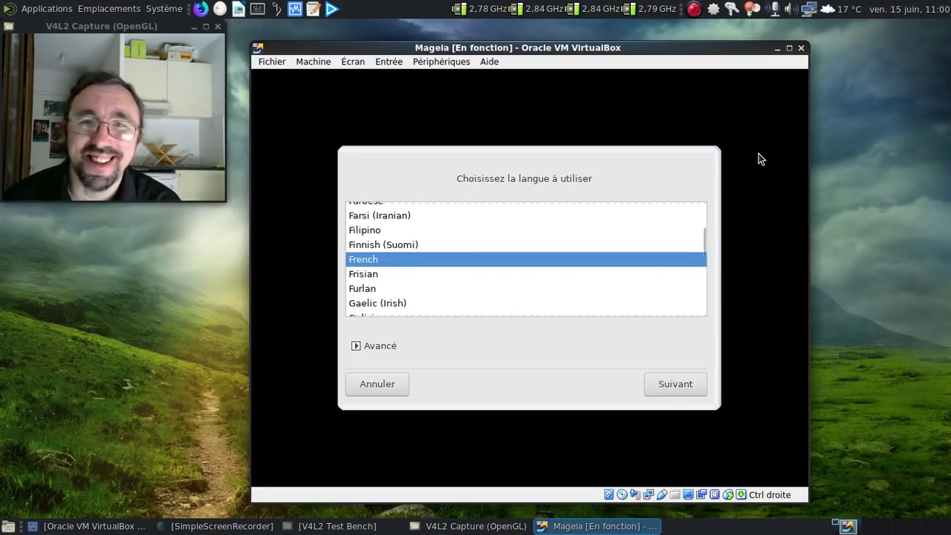
Step: Complete live setup: French language, accept the licence, Paris timezone, UTC clock, French keyboard
click(690, 389)
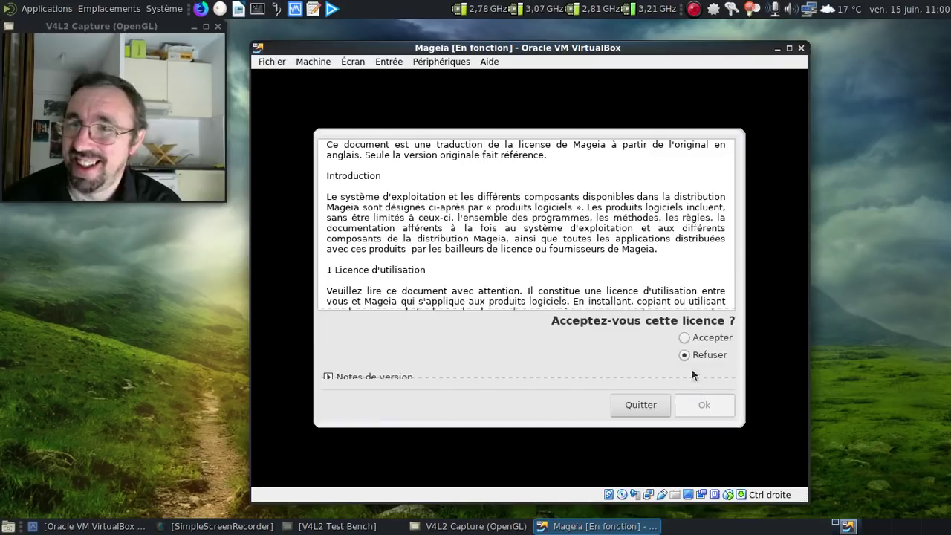
click(684, 338)
click(702, 406)
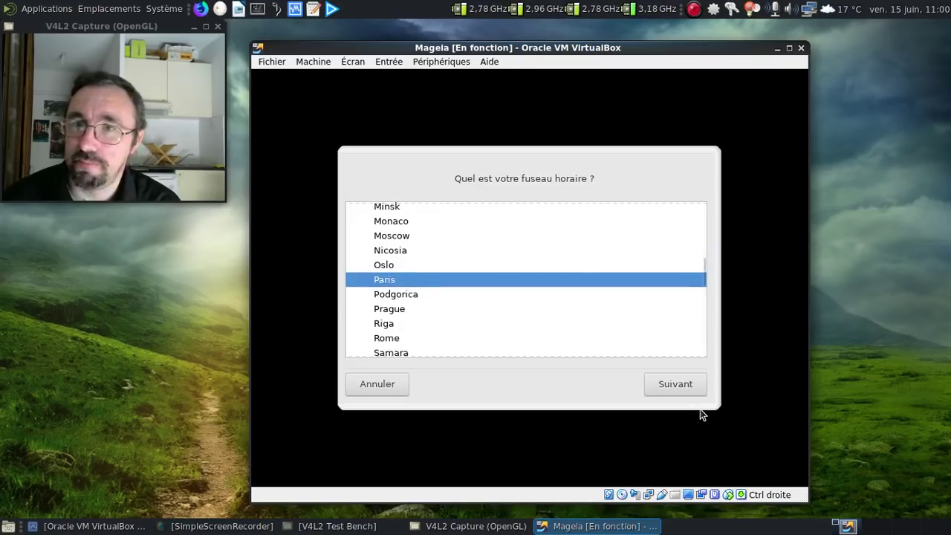
click(690, 388)
click(690, 389)
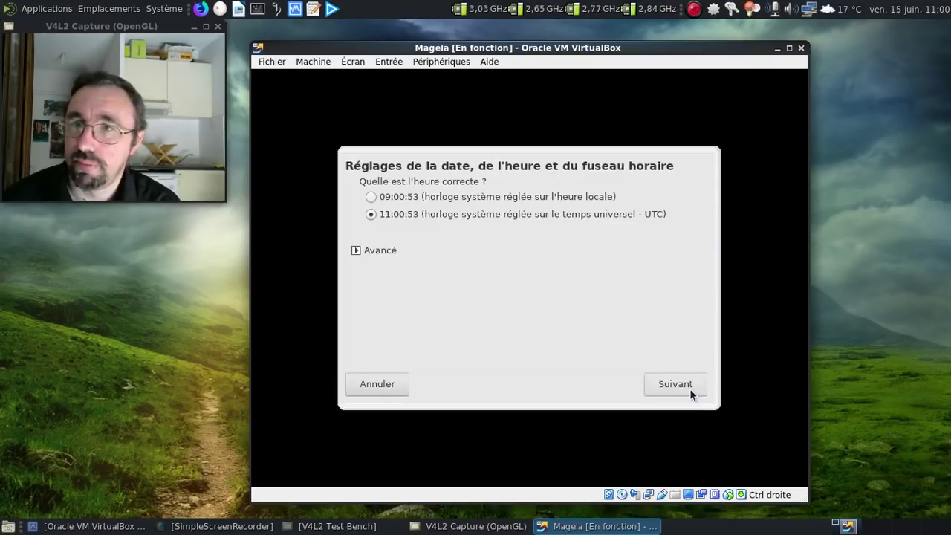
click(690, 389)
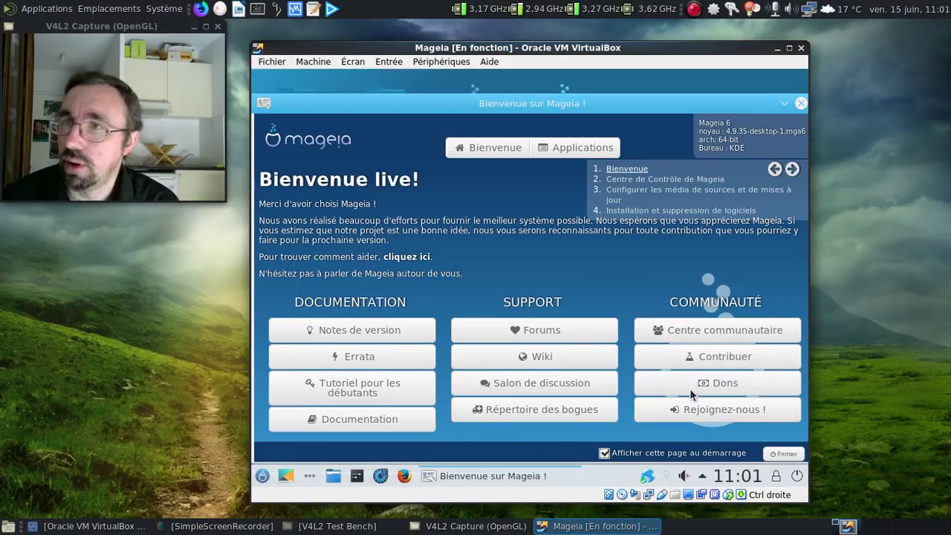
Step: Close the Bienvenue sur Mageia welcome window and the Guest Additions update notice
click(801, 105)
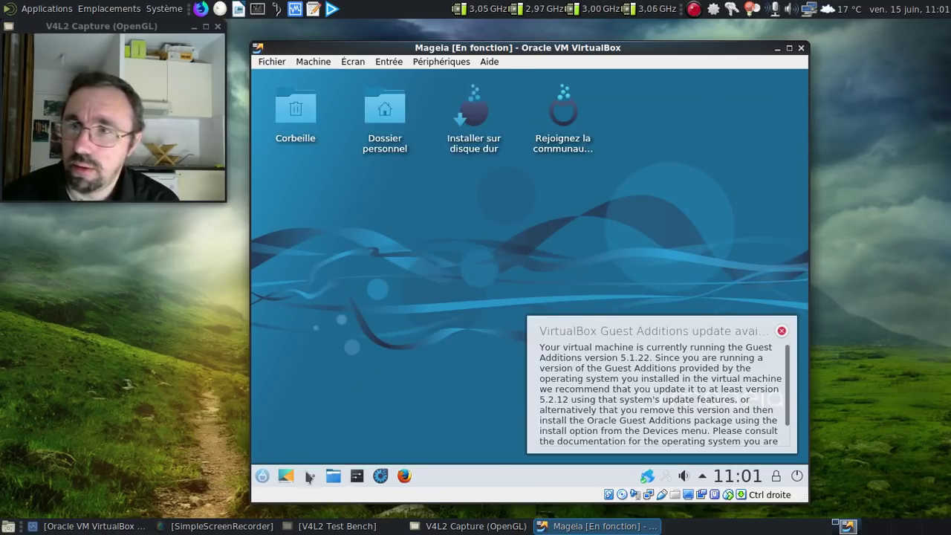
click(782, 331)
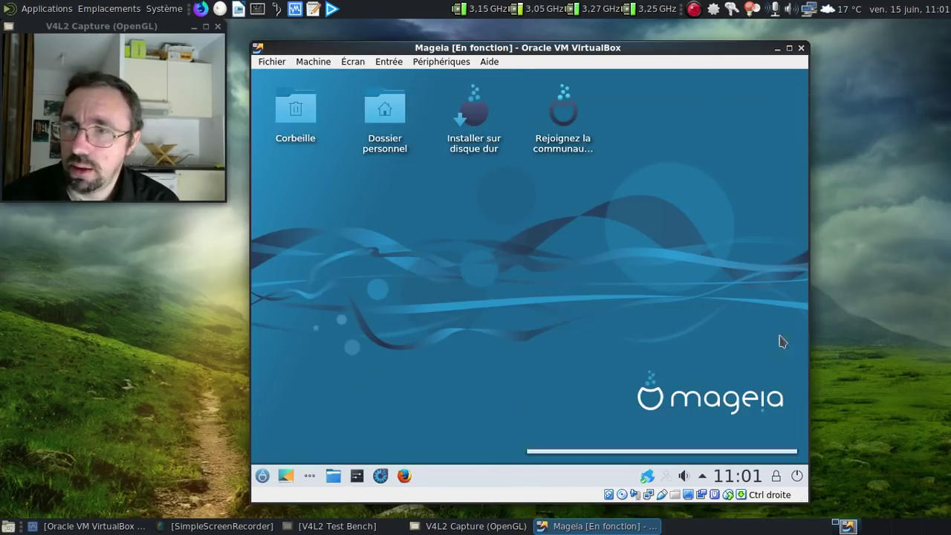
right_click(510, 473)
click(418, 435)
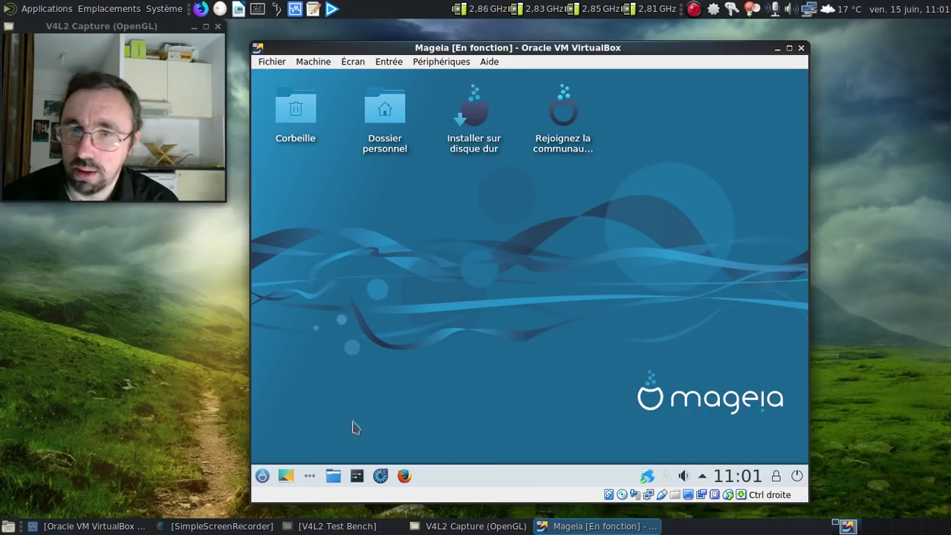
click(262, 477)
text(kinfo)
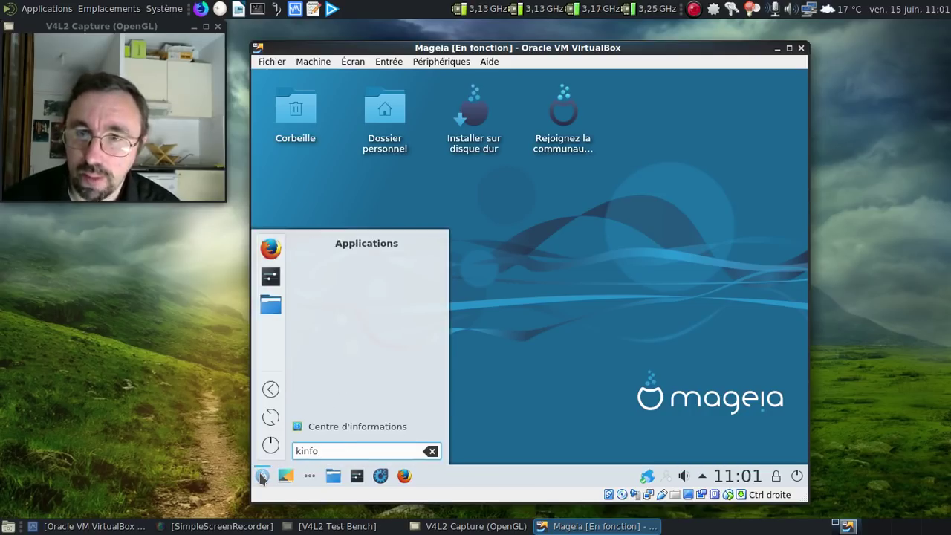
click(329, 434)
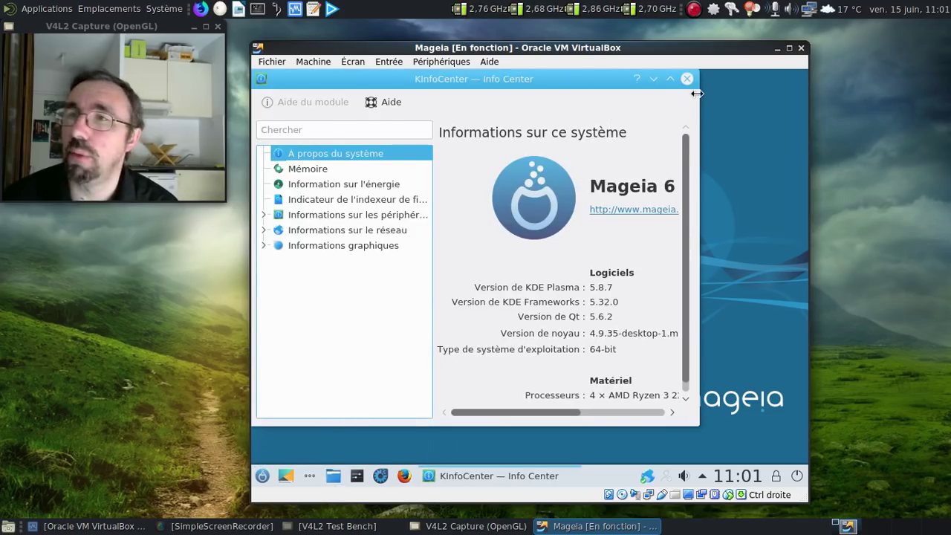
click(687, 81)
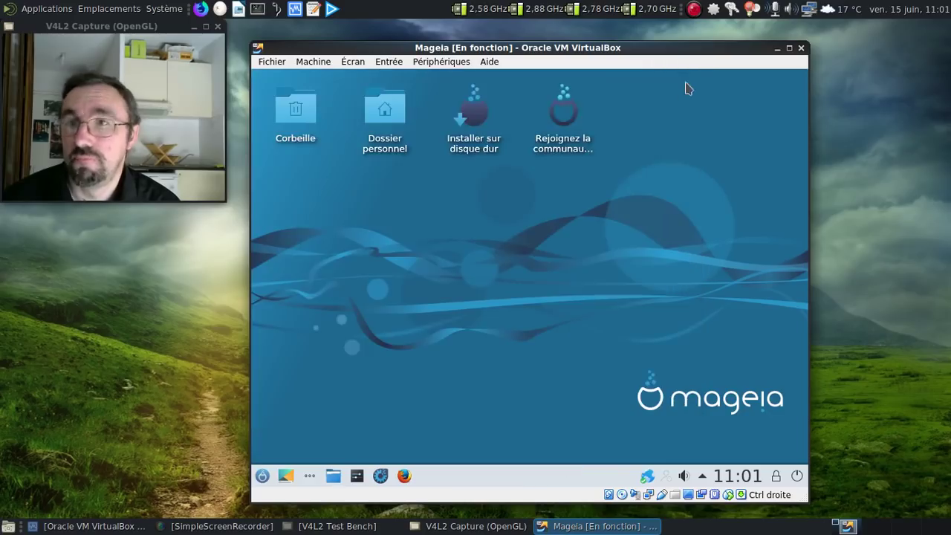
Step: Run Installer sur disque dur, accepting the proposed partitioning and removing unneeded hardware support and translations
click(484, 141)
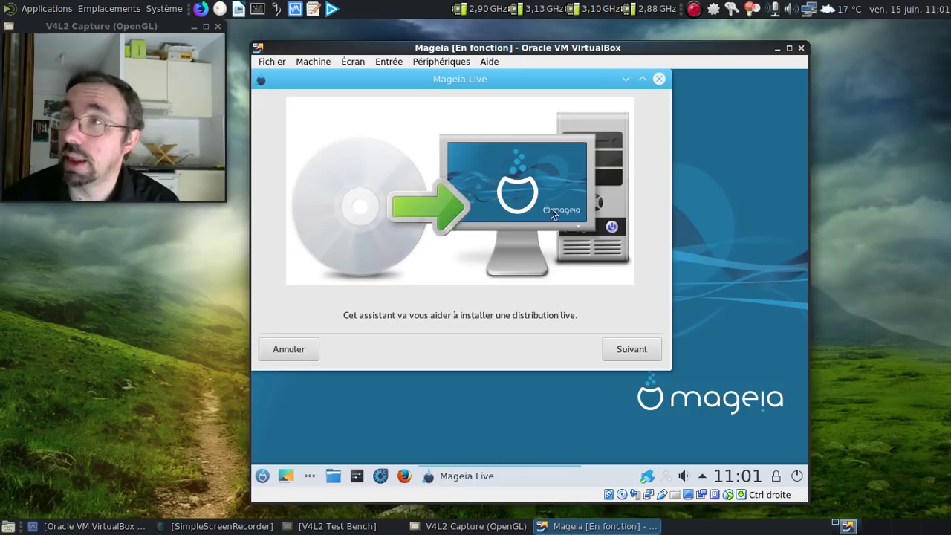
click(632, 349)
click(632, 351)
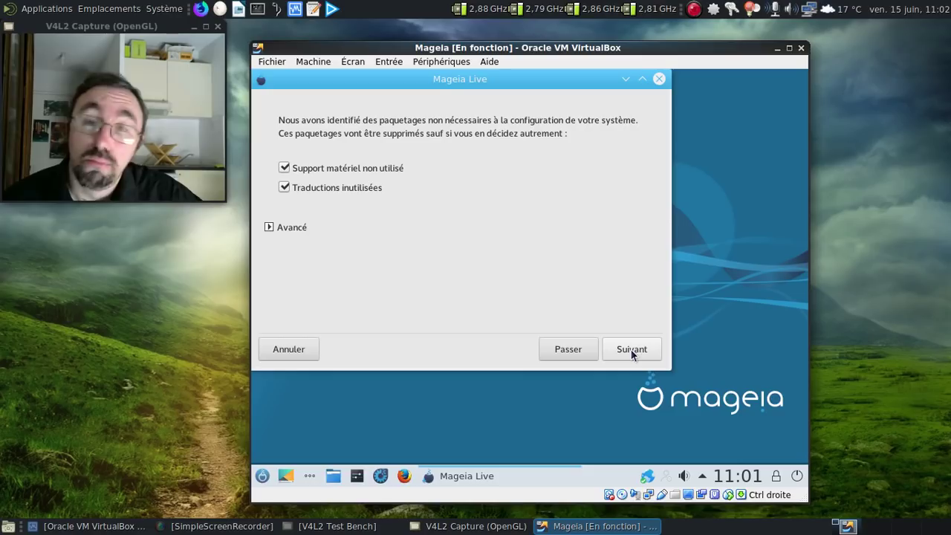
click(631, 351)
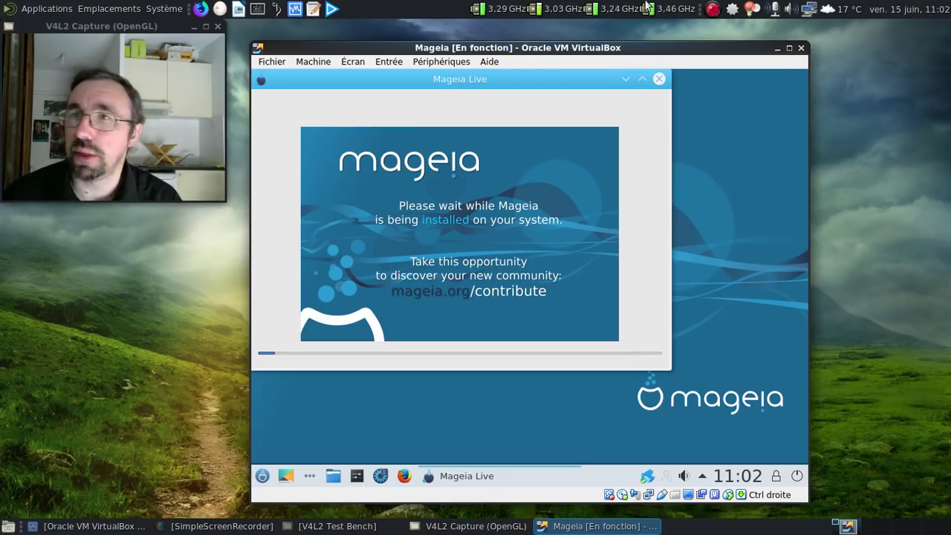
click(713, 10)
click(741, 64)
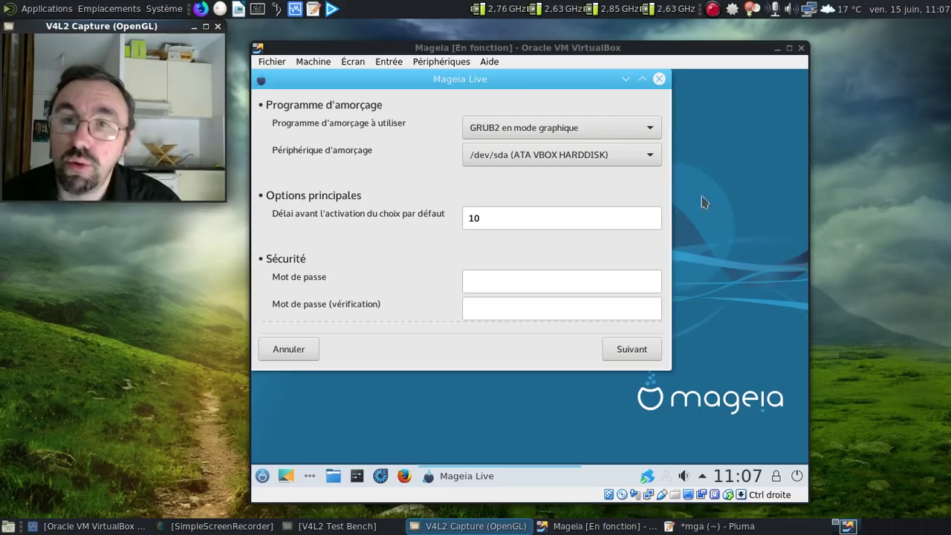
Step: Install GRUB2 on /dev/sda with the default options and close the finished installer
click(638, 350)
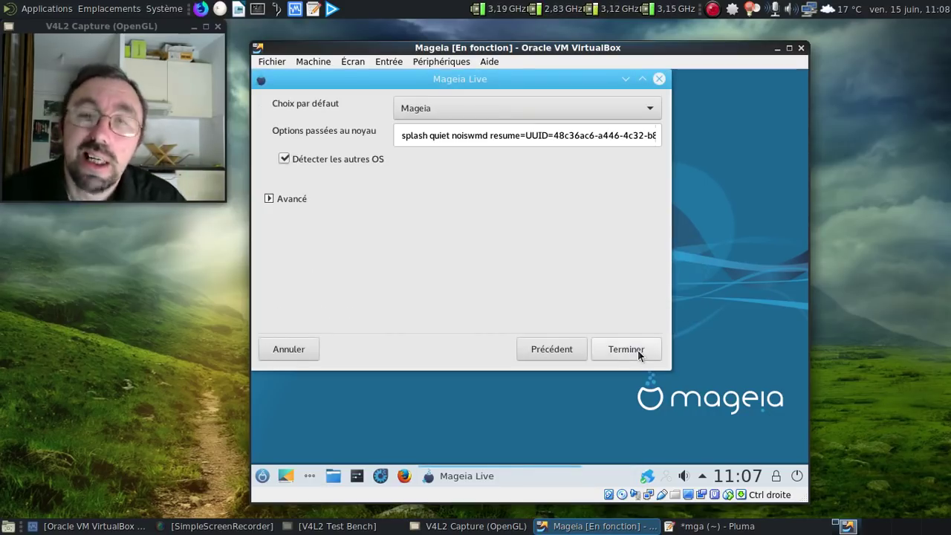
click(638, 351)
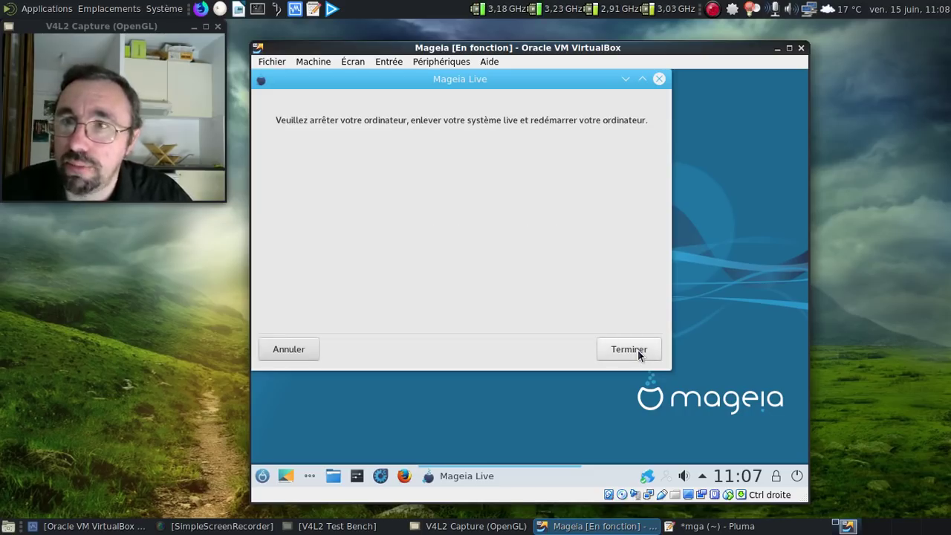
click(638, 349)
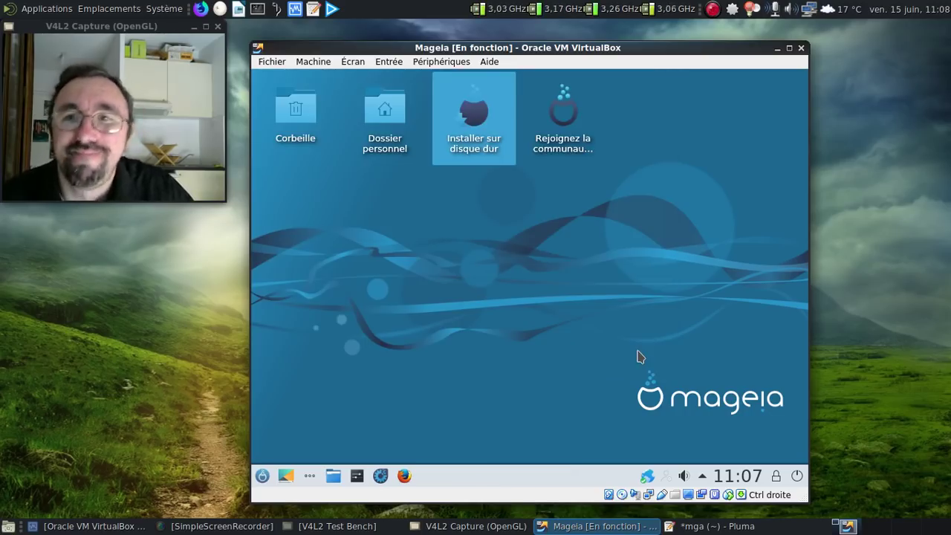
Step: Restart Mageia into the installed system, close the host's Pluma notes, and reposition the VM window
click(798, 476)
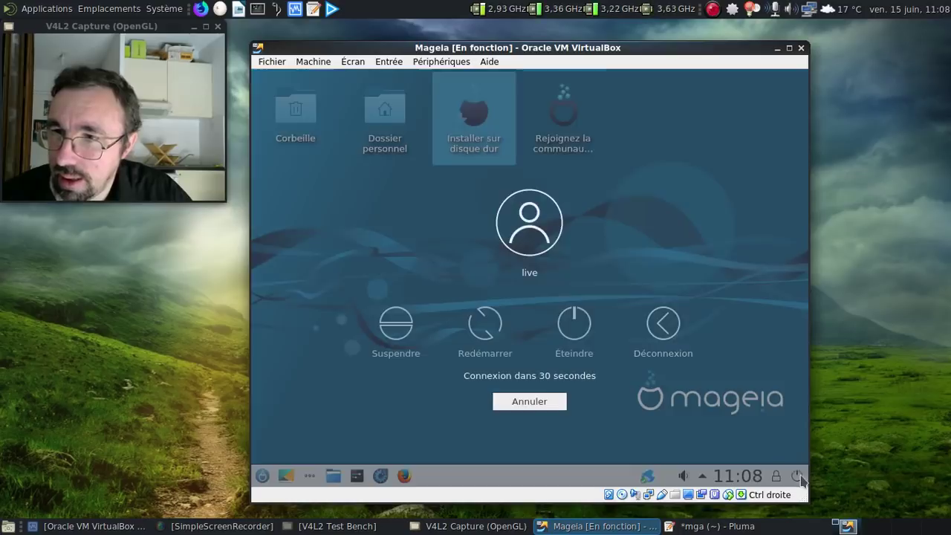
click(490, 329)
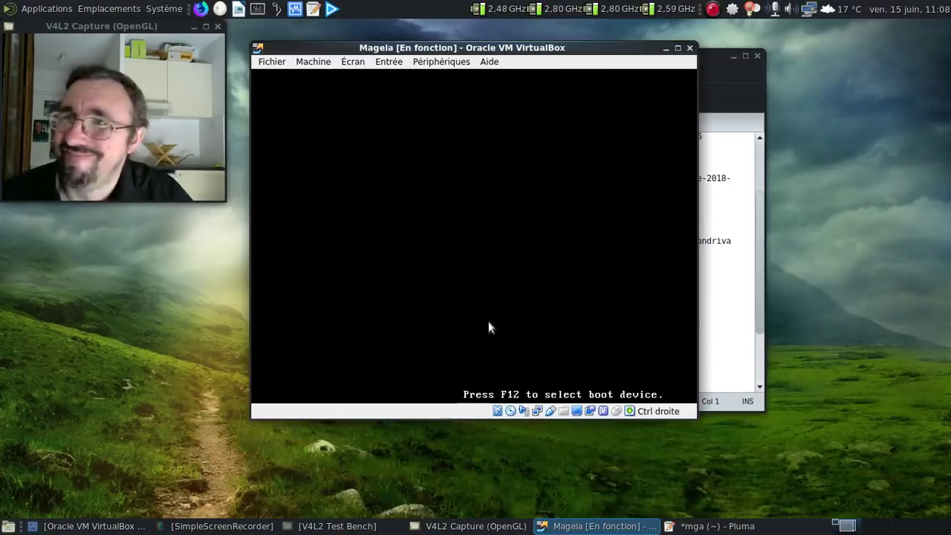
click(762, 58)
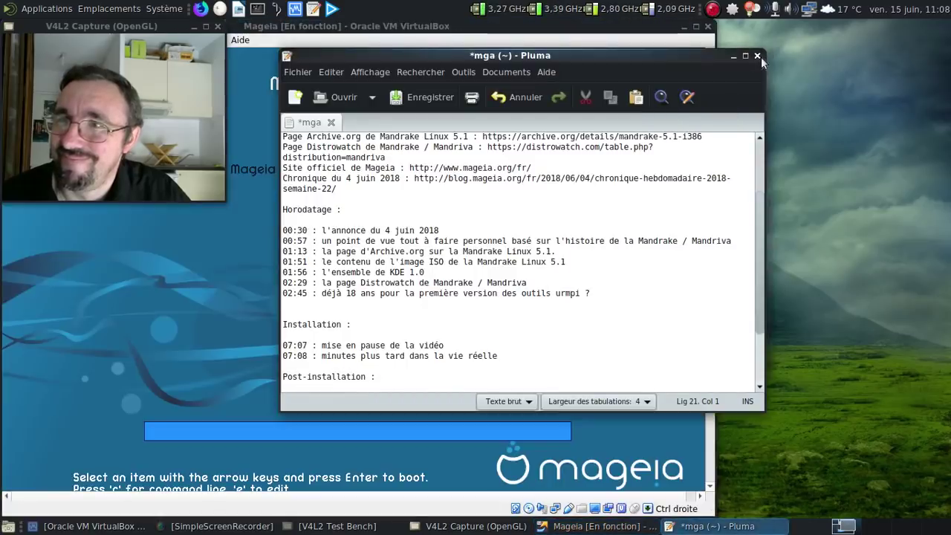
click(760, 56)
click(673, 290)
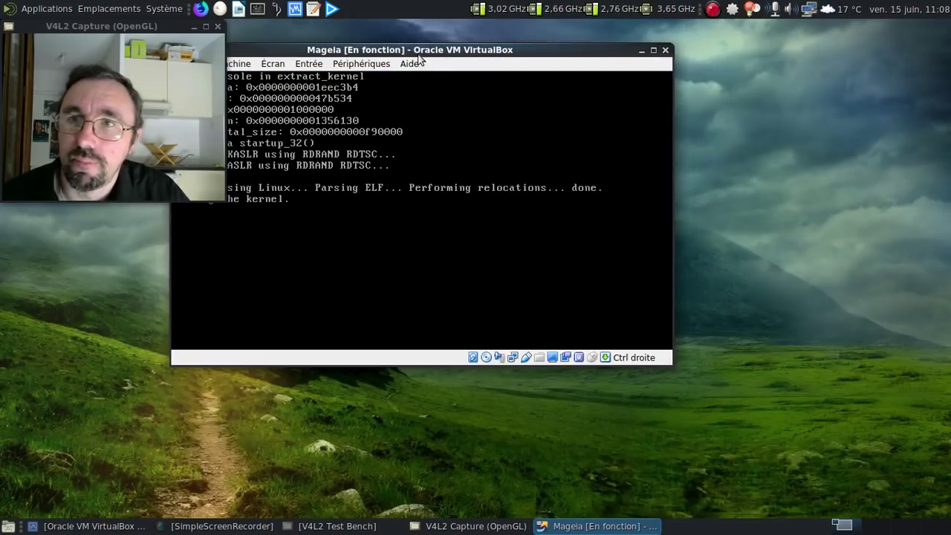
drag(420, 58, 478, 32)
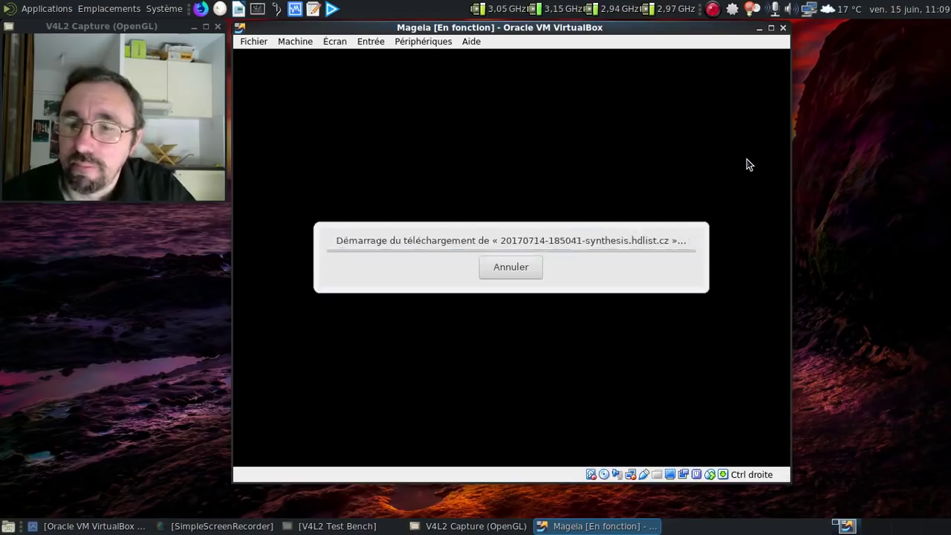
Step: Set Mageia's root password, entering it and its confirmation
text(•••••)
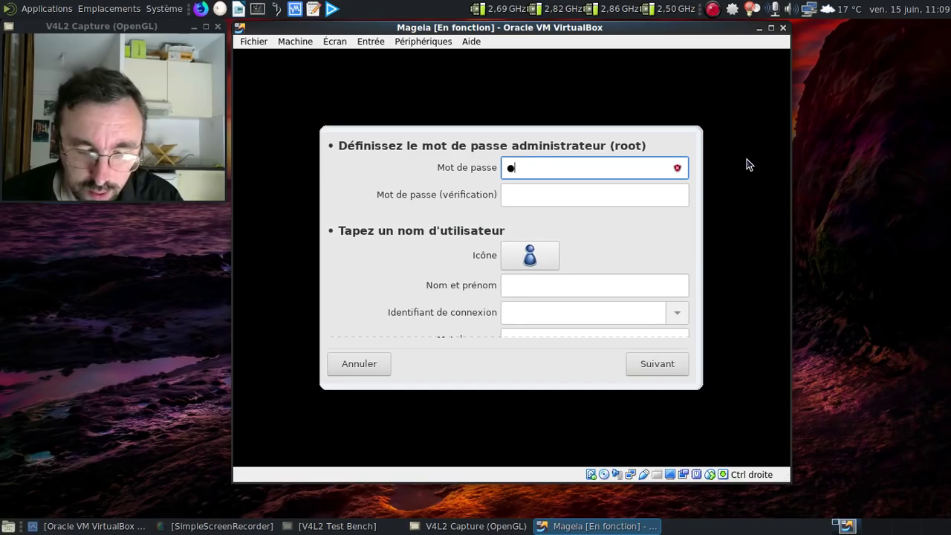
key(BackSpace)
key(BackSpace)
key(BackSpace)
text(••••••••)
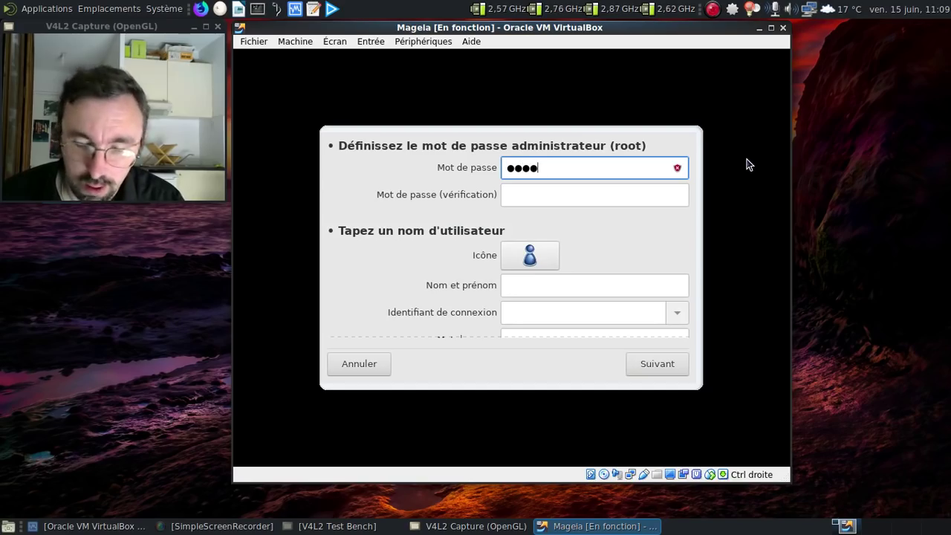
key(Tab)
text(••••••••)
key(Tab)
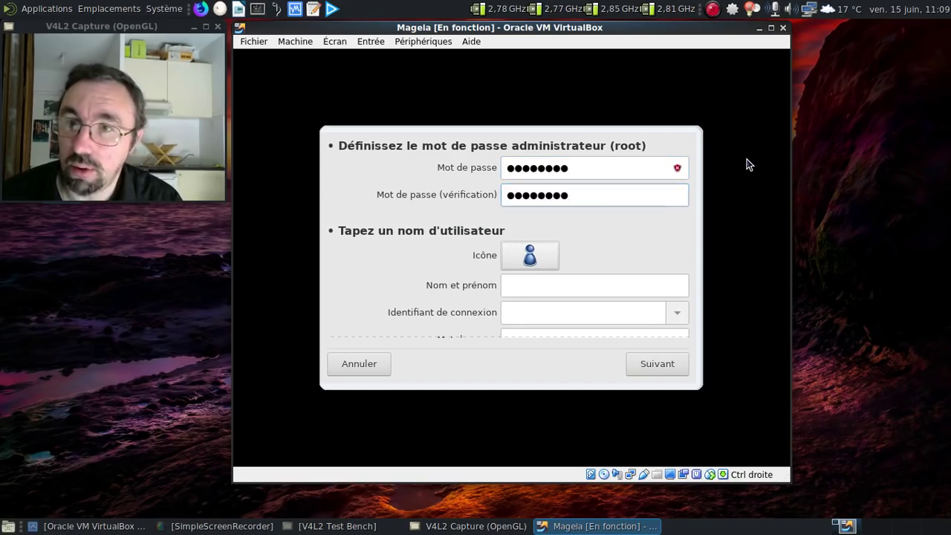
Step: Create the user account with full name, login name and password, then continue to login
key(Tab)
text(Frederic B)
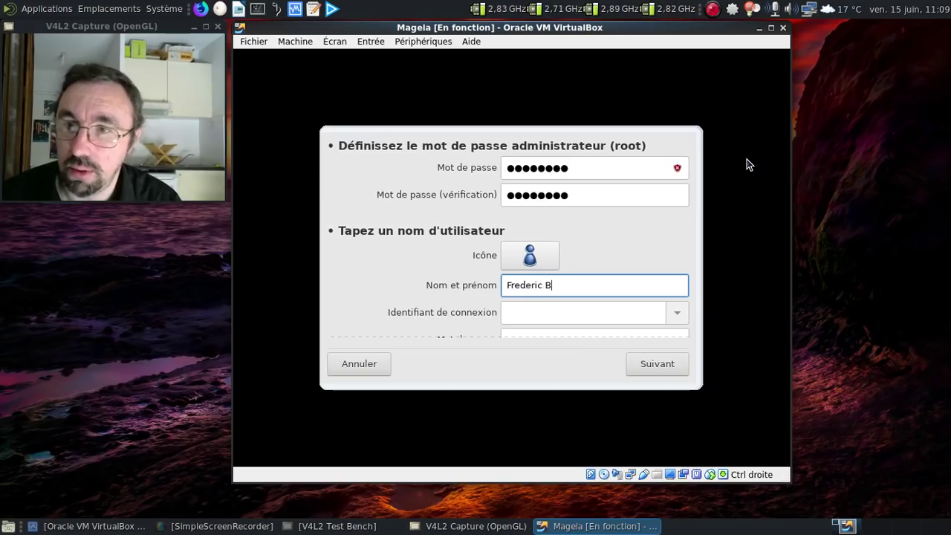
text(ezies)
key(Tab)
text(fred)
key(Tab)
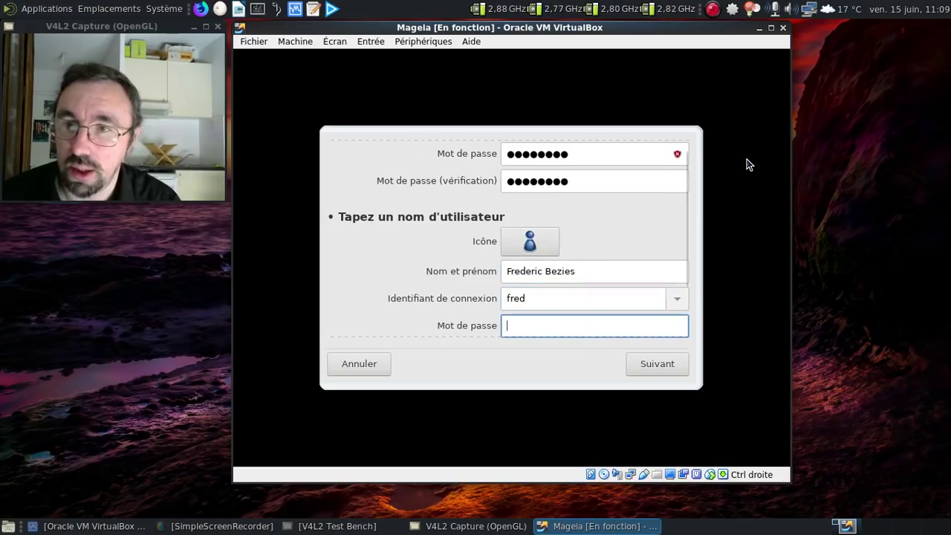
text(•••••••••)
key(Tab)
text(•••)
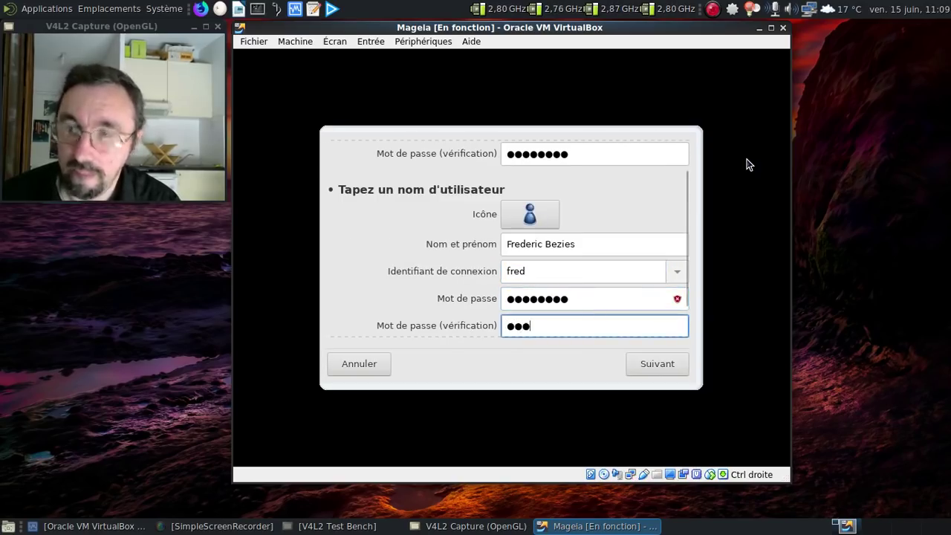
key(BackSpace)
key(BackSpace)
key(BackSpace)
text(•••••••••)
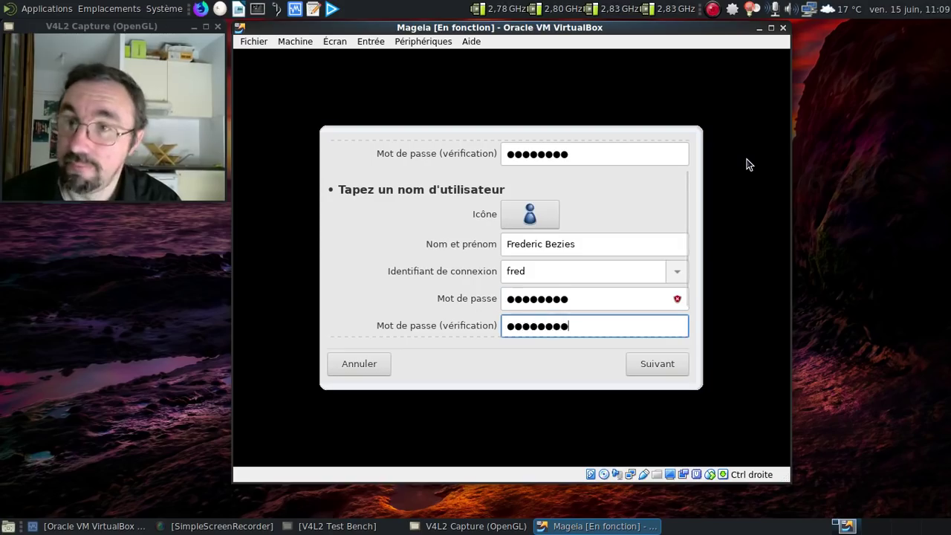
click(673, 365)
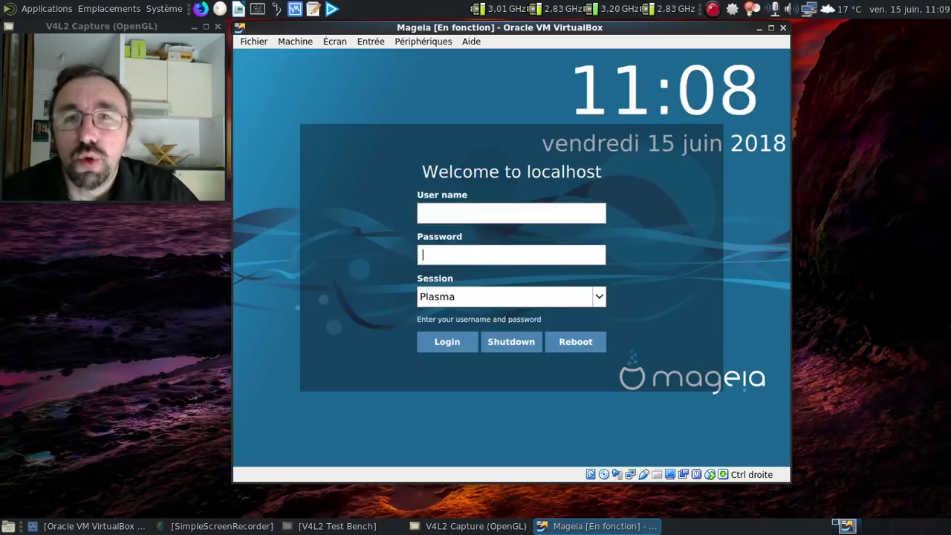
Step: Log into the Plasma session with the user name and password
click(508, 217)
text(fred)
key(Tab)
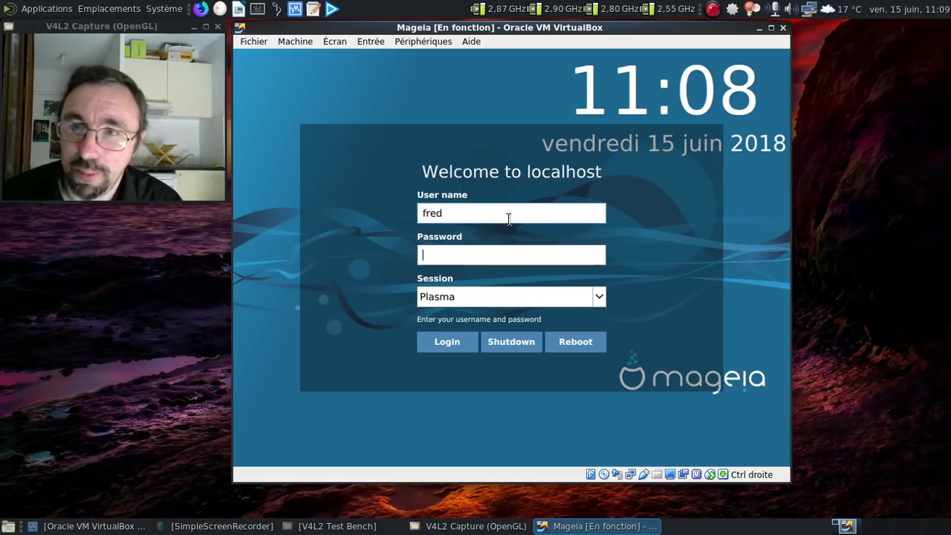
text(*******)
key(Return)
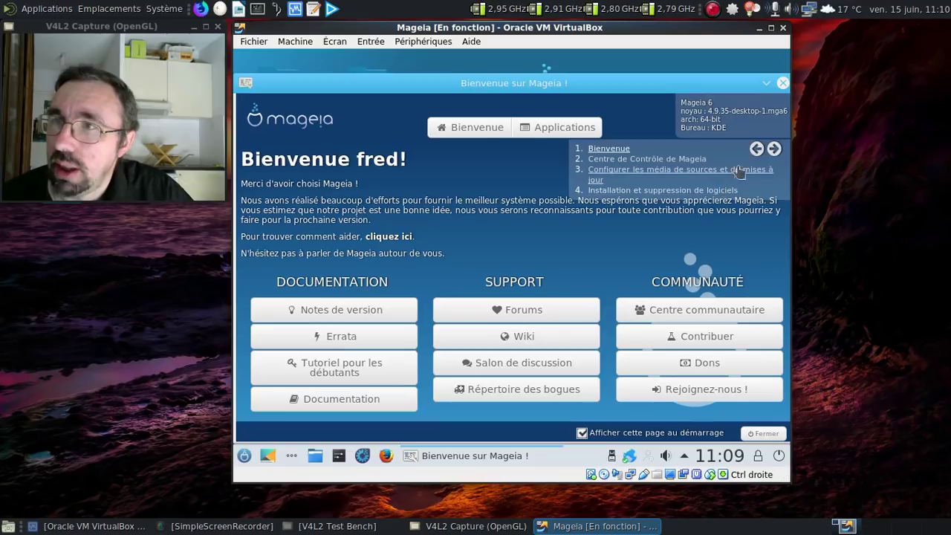
Step: Advance the welcome window two pages and choose 'Configurer les média de sources'
click(775, 148)
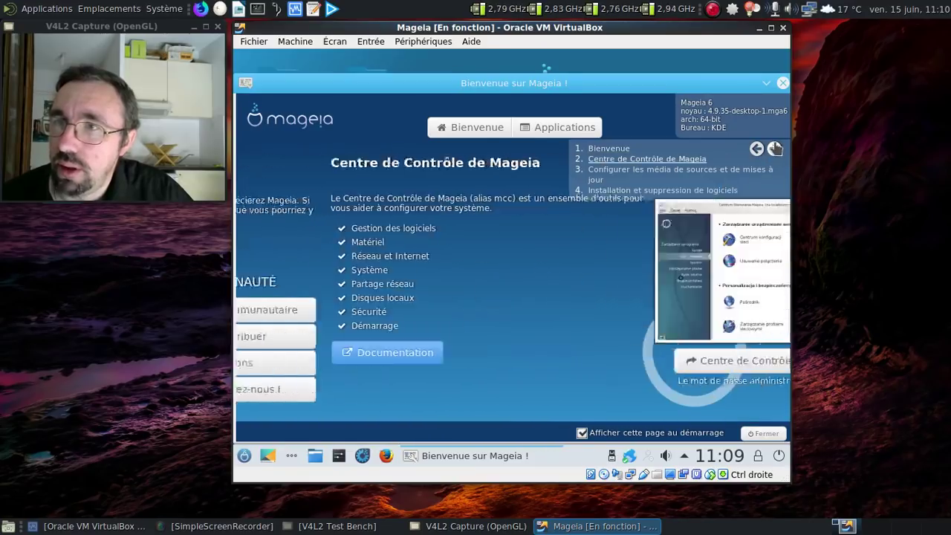
click(775, 149)
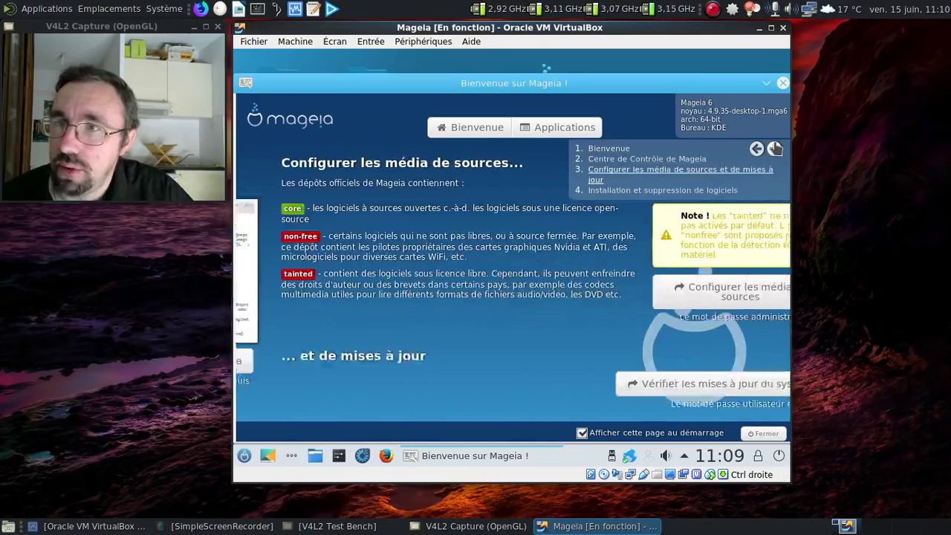
click(719, 290)
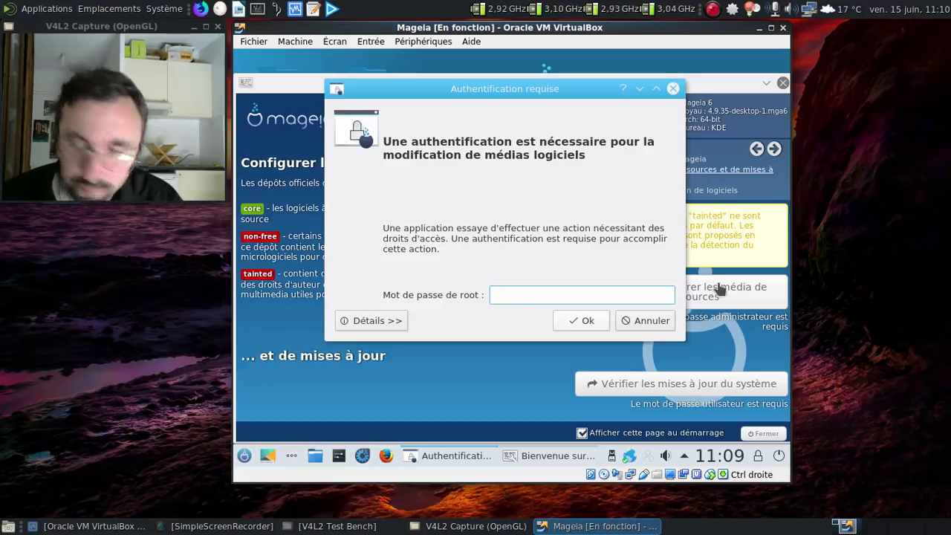
Step: Authenticate with the root password to open the media configuration
text(****)
key(BackSpace)
key(BackSpace)
key(BackSpace)
key(BackSpace)
text(***)
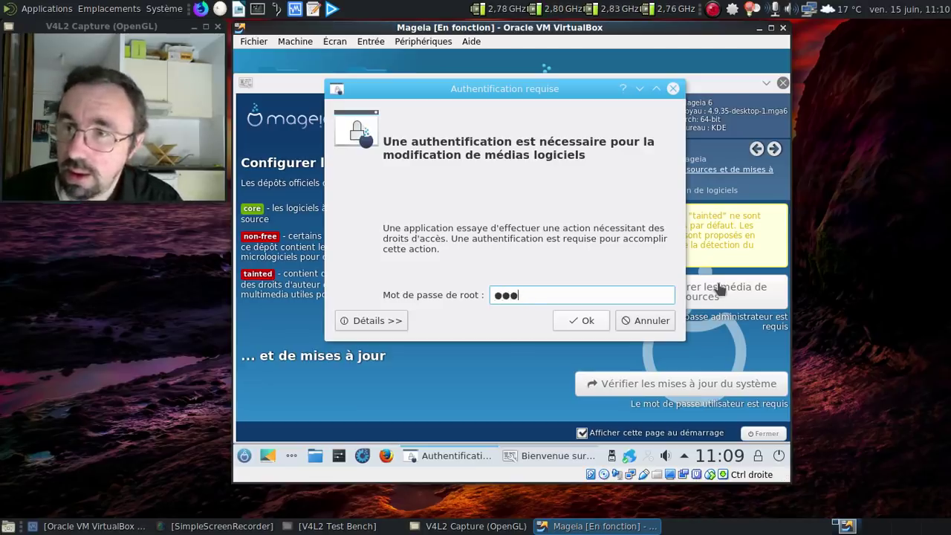
text(****)
key(Return)
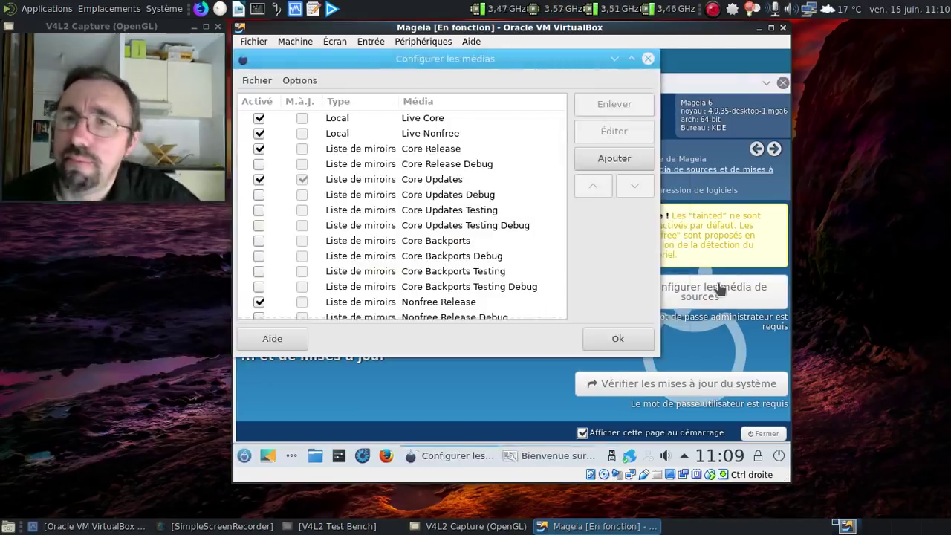
Step: Untick the Live Core and Live Nonfree media and confirm with Ok
scroll(545, 149, down, 2)
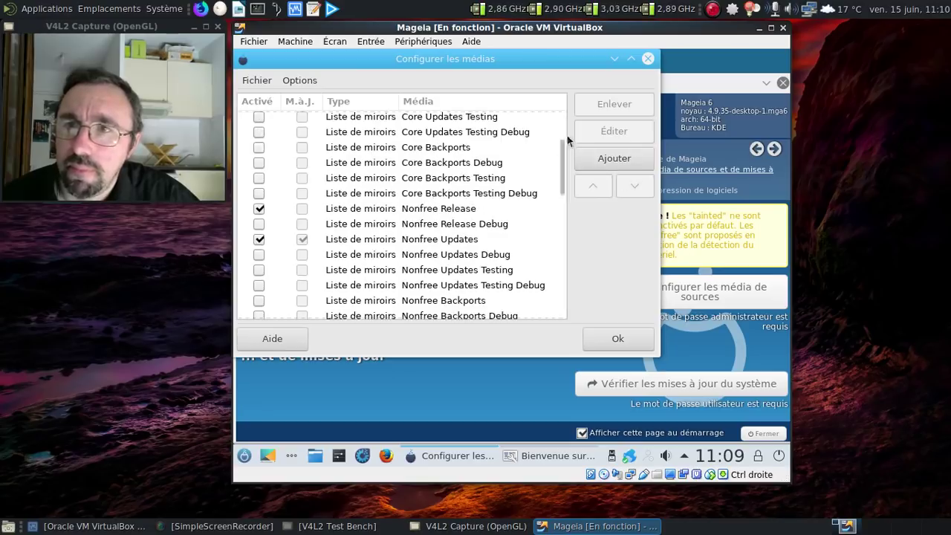
drag(565, 159, 569, 109)
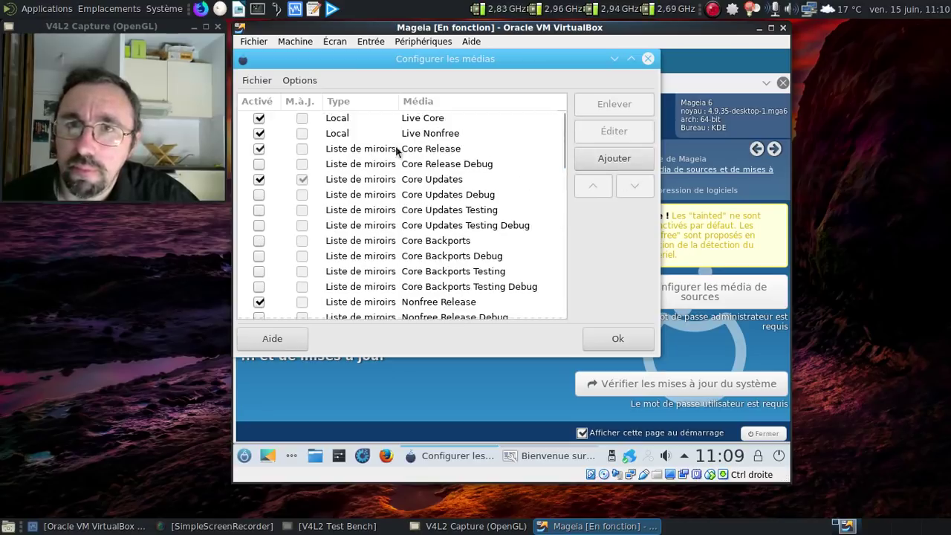
click(258, 118)
click(259, 133)
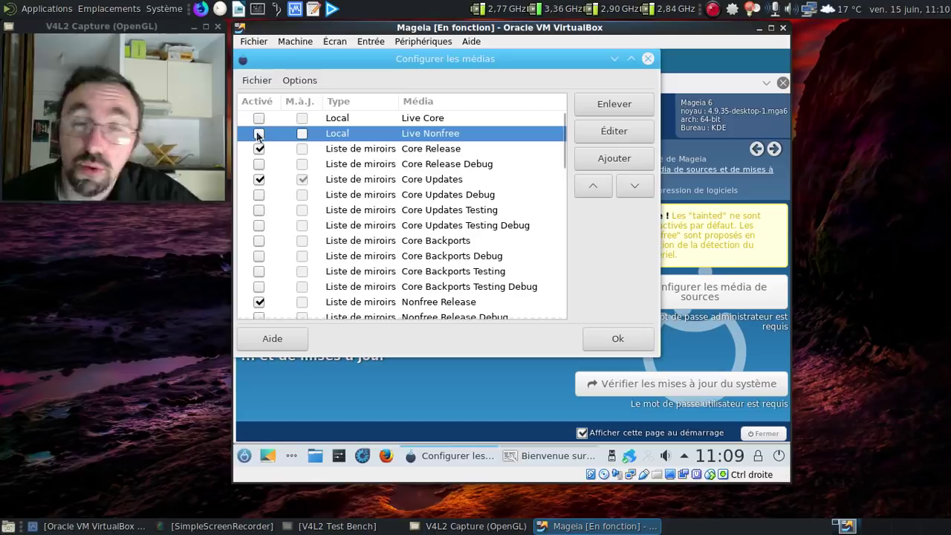
drag(559, 154, 556, 312)
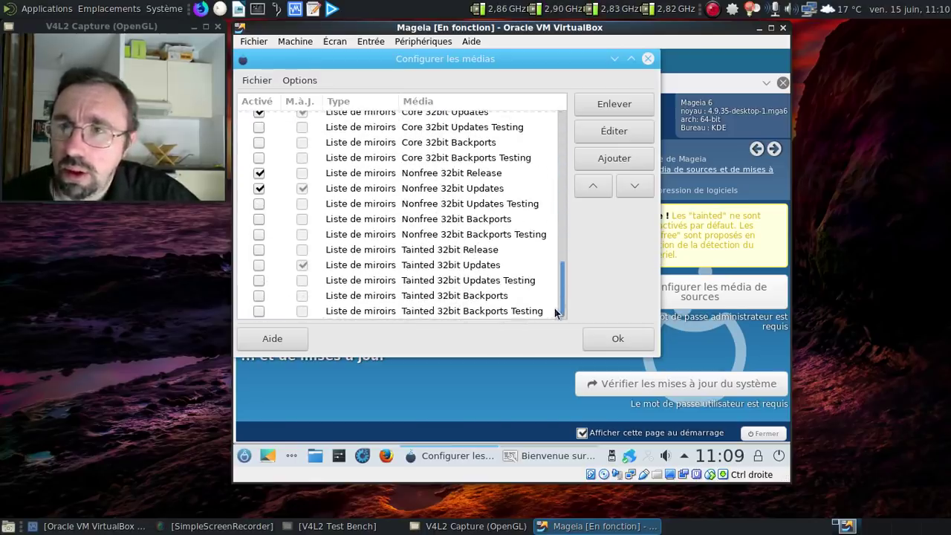
click(616, 338)
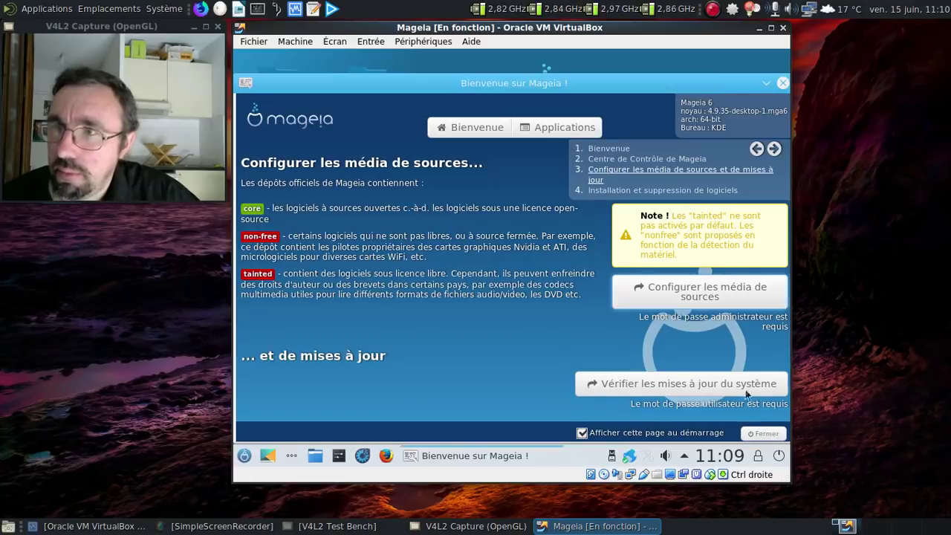
Step: Advance the welcome window to the software installation step and close it with Fermer
click(774, 148)
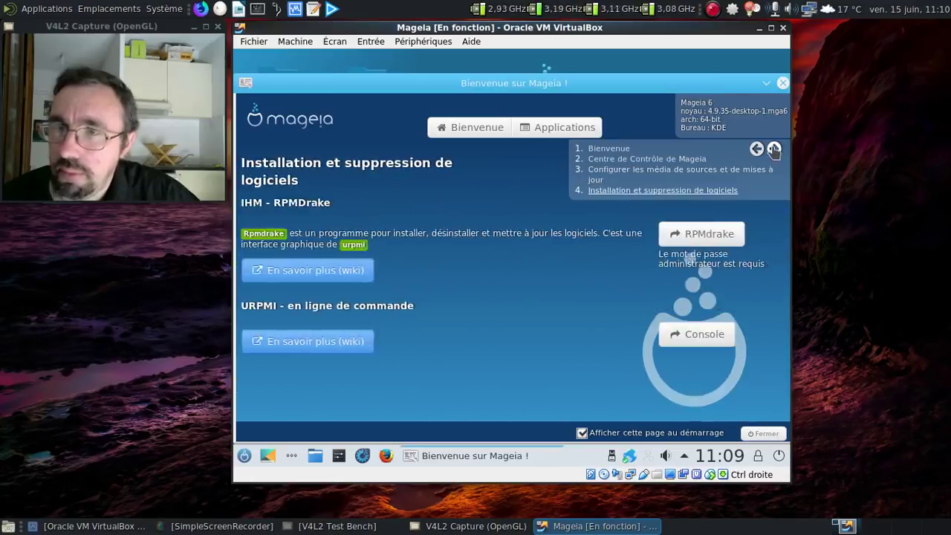
click(766, 434)
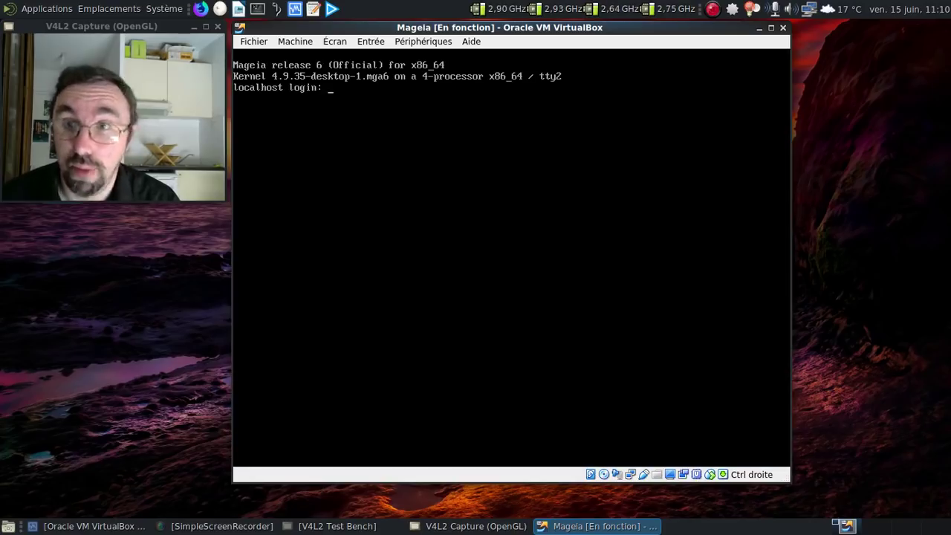
Step: Log in at the tty2 console and become root with su
text(fred)
key(Return)
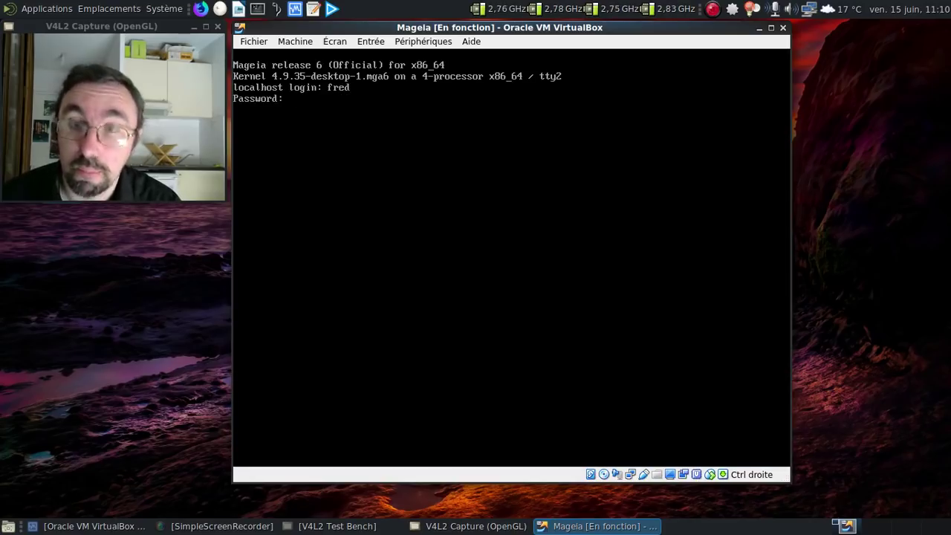
key(Return)
text(su)
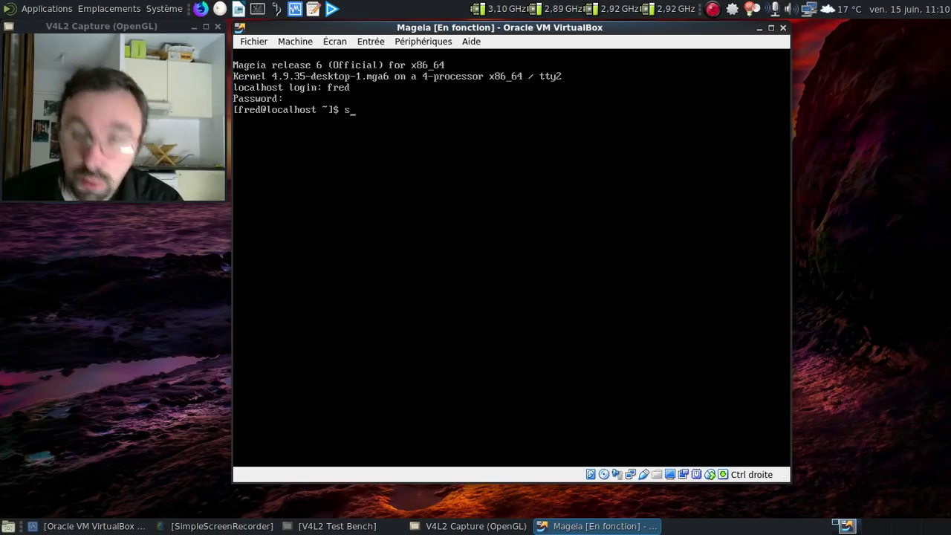
key(Return)
key(Return)
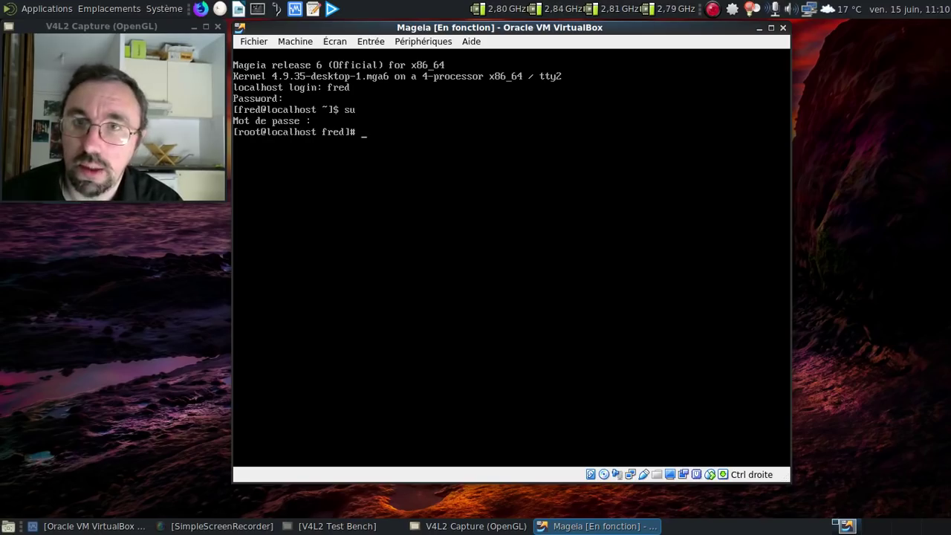
Step: Refresh the package media with 'urpmi.update --auto'
text(urpm)
key(Tab)
key(Tab)
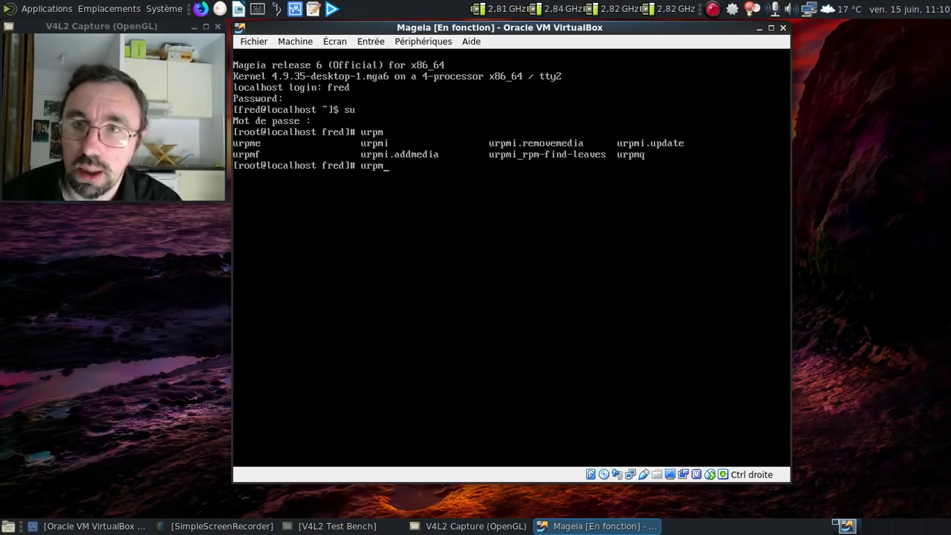
text(i.u)
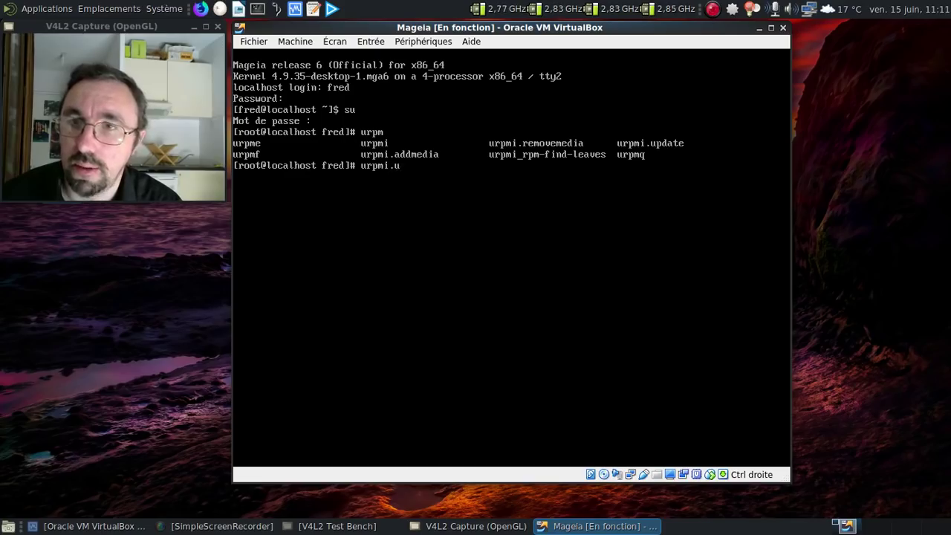
text(pd)
key(Tab)
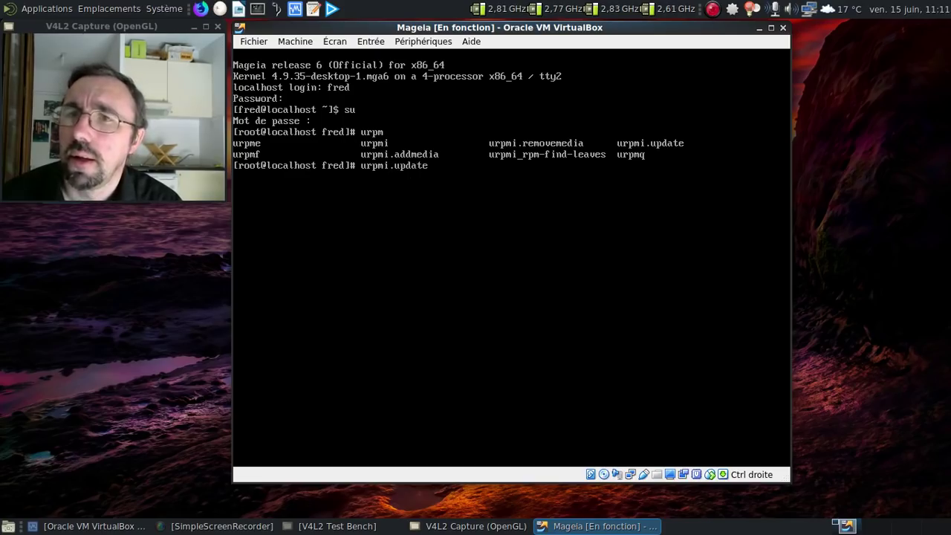
text(--aut)
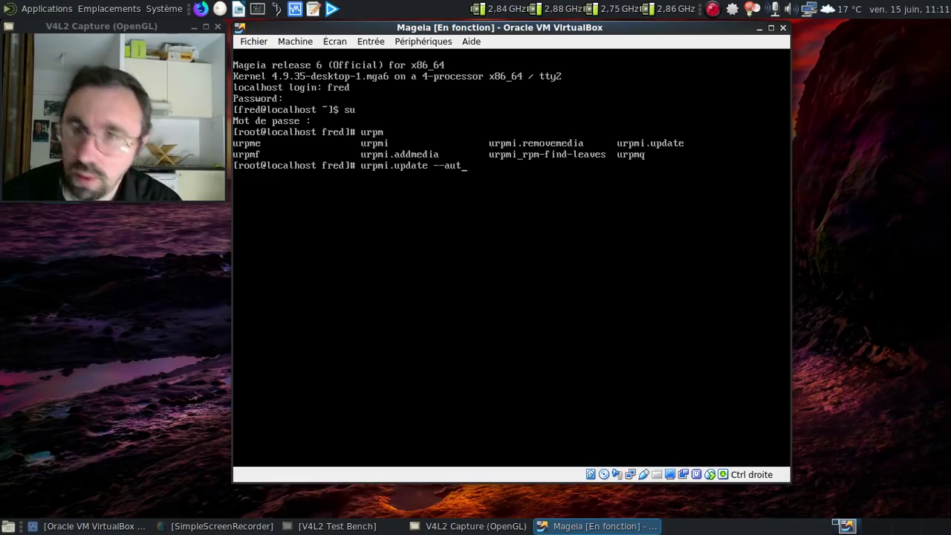
text(o-ud)
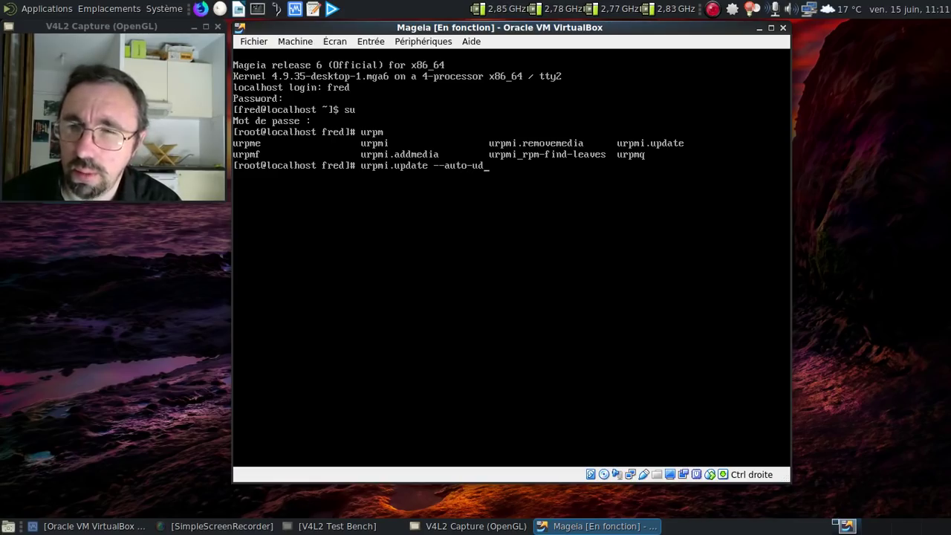
key(BackSpace)
text(pdat)
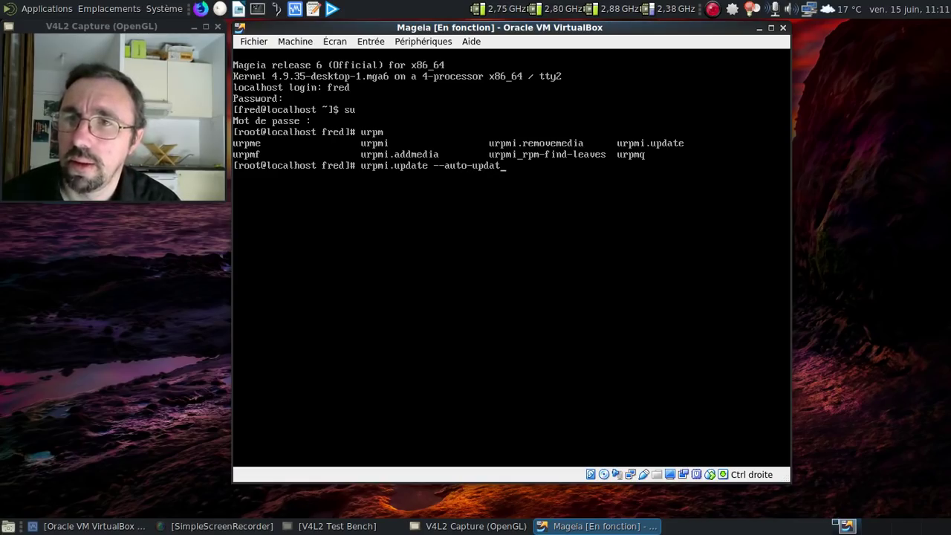
text(e --auto)
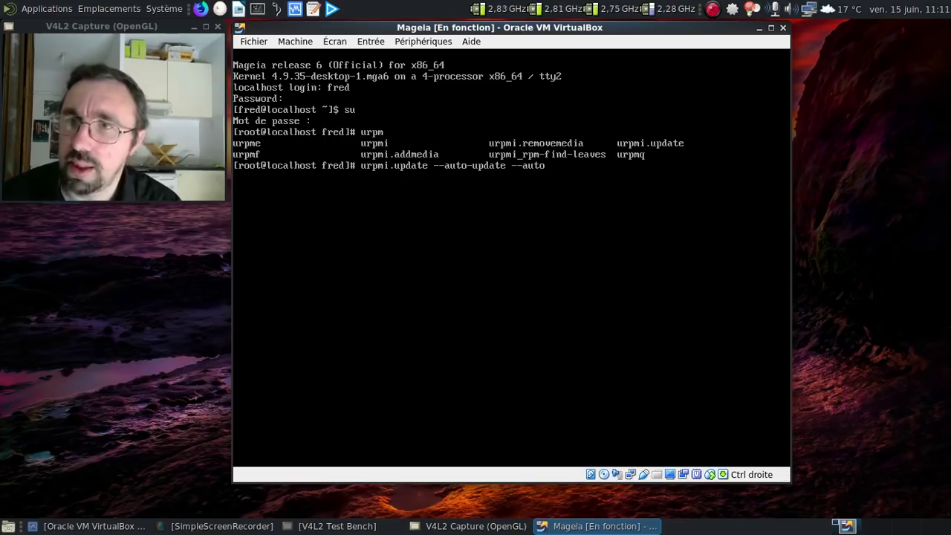
key(Return)
Step: Upgrade all 924 packages with 'urpmi --auto-update --auto', then save the recording so far
key(Up)
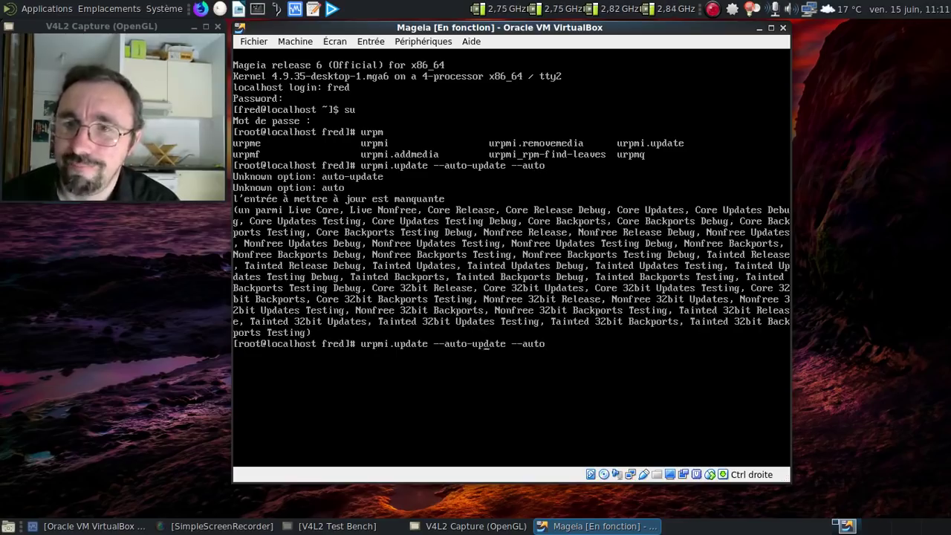
key(Left)
key(Left)
key(Left)
key(Left)
key(Left)
key(Left)
key(Left)
key(Left)
key(Left)
key(Left)
key(Left)
key(Left)
key(Left)
key(Left)
key(Left)
key(Left)
key(Left)
key(Left)
key(Left)
key(Left)
key(BackSpace)
key(BackSpace)
key(BackSpace)
key(BackSpace)
key(BackSpace)
key(BackSpace)
key(BackSpace)
key(BackSpace)
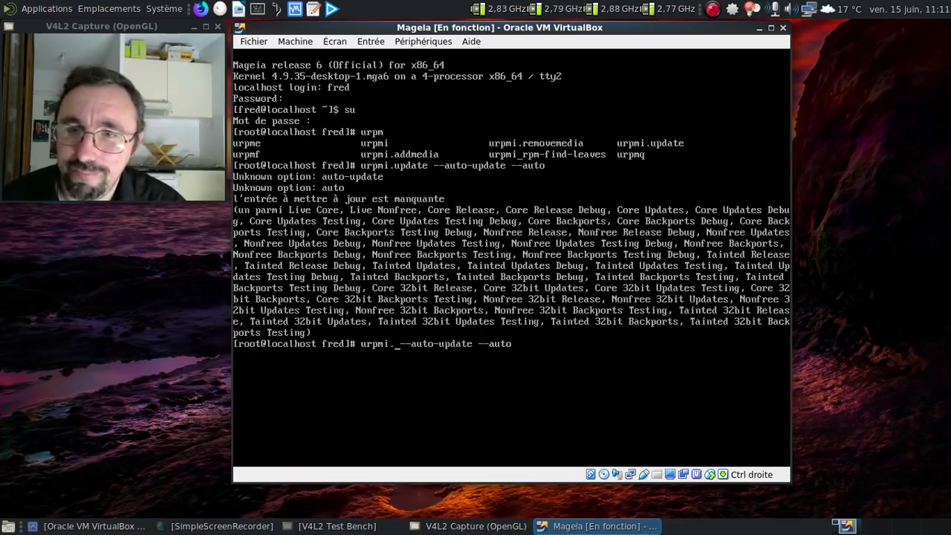
key(Return)
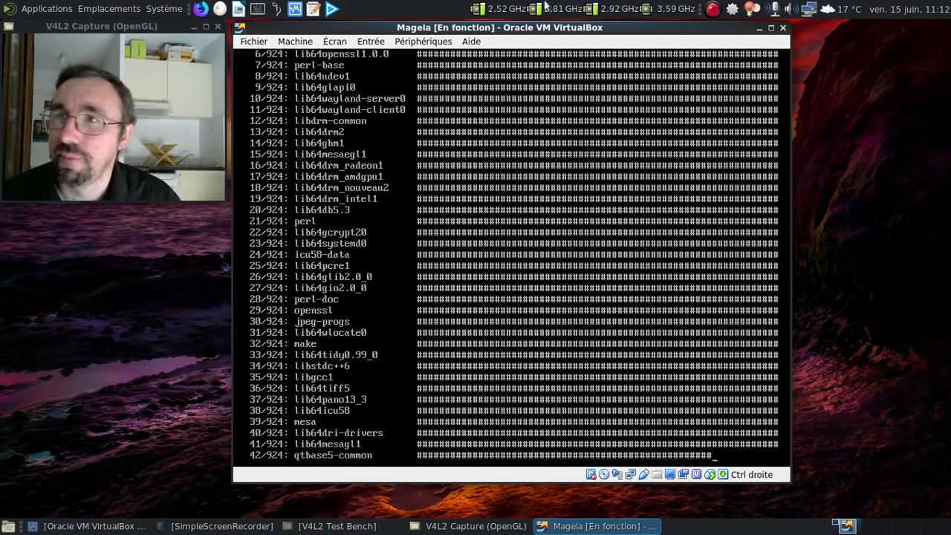
click(713, 9)
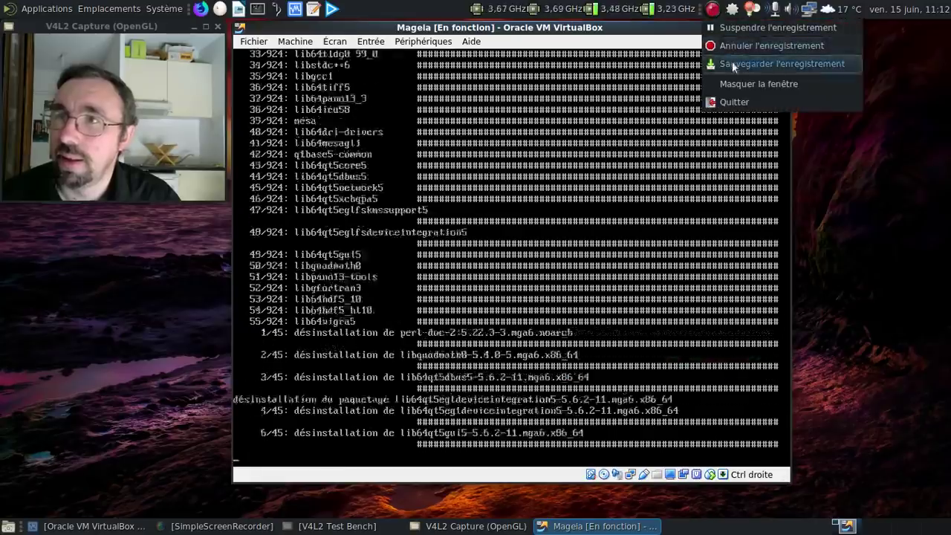
click(732, 63)
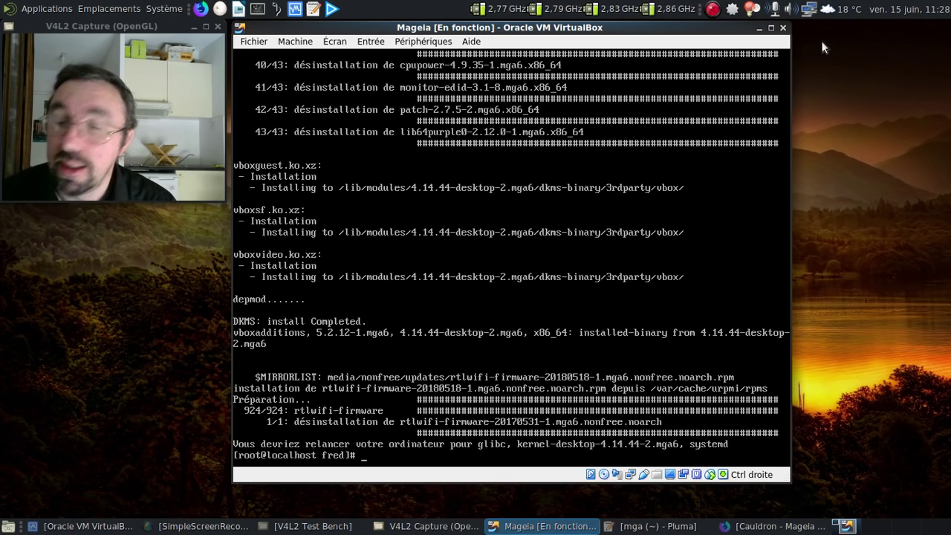
Step: Reboot the upgraded guest with the 'reboot' command
text(reboot)
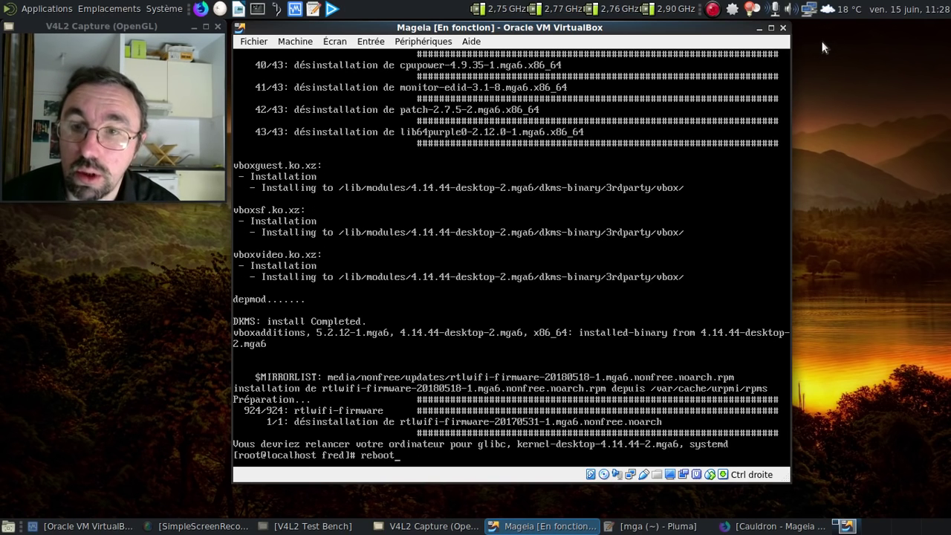
key(Return)
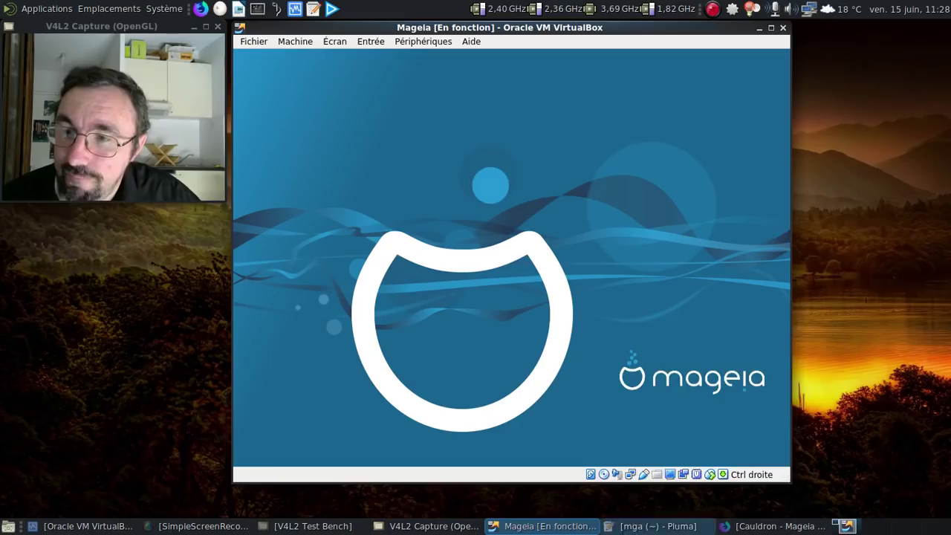
Step: Close the Pluma notes window from its taskbar menu and shift the VirtualBox window slightly right
right_click(645, 524)
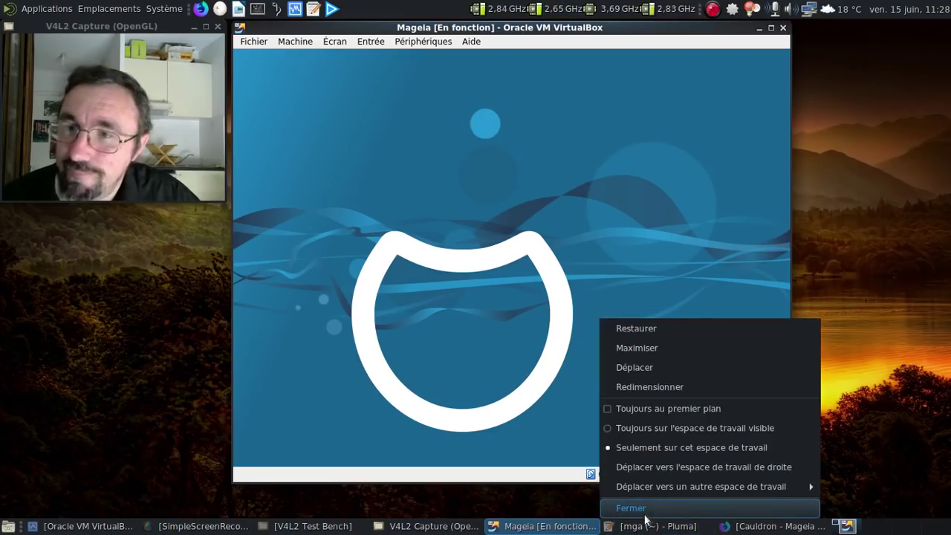
click(645, 515)
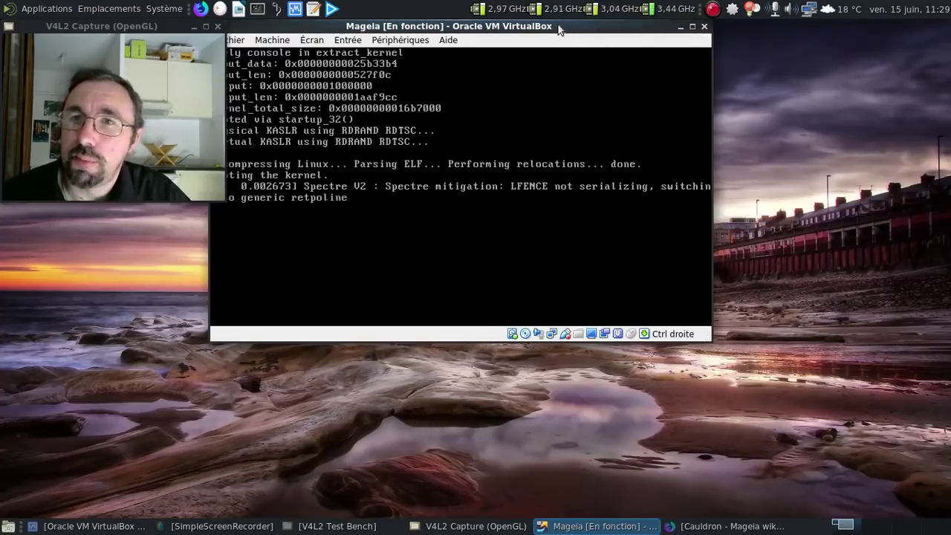
drag(563, 27, 579, 26)
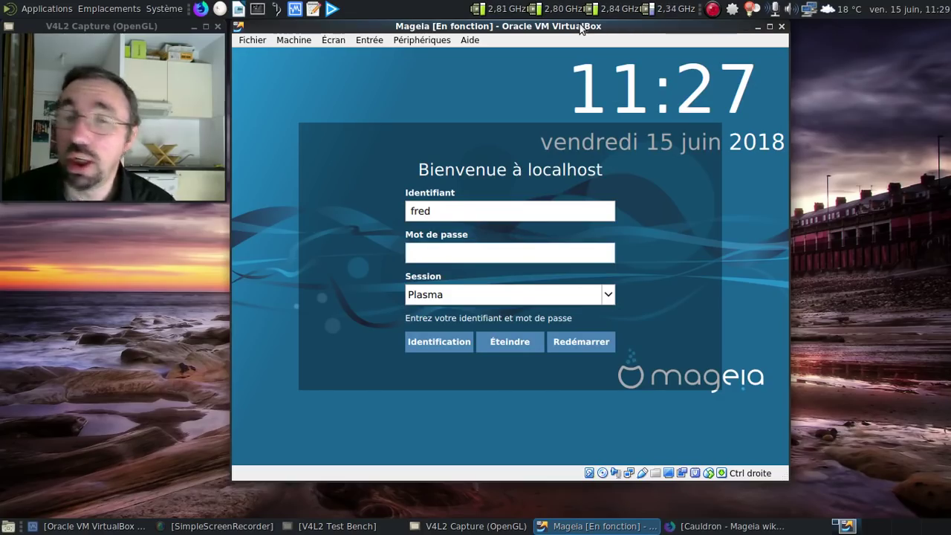
Step: Enter the user password at the Mot de passe field to log into Plasma
text(********)
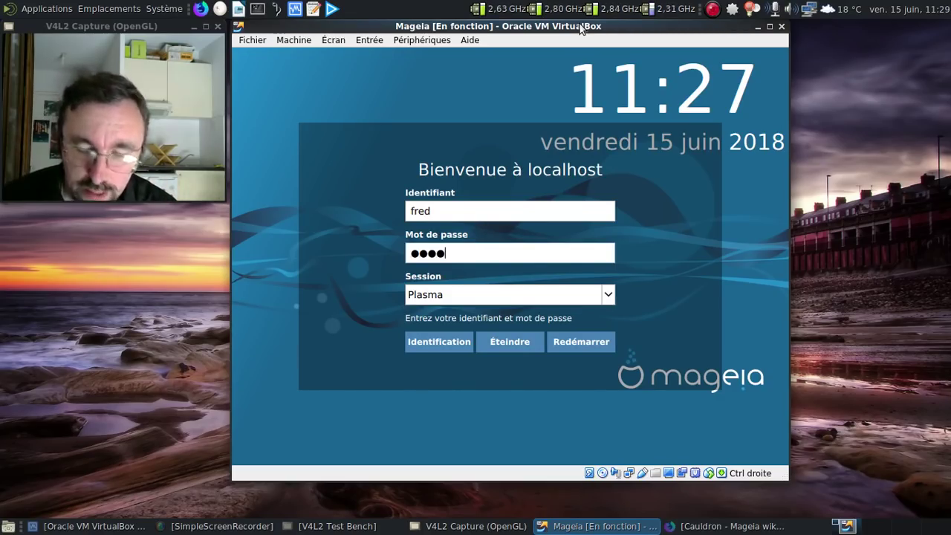
key(Return)
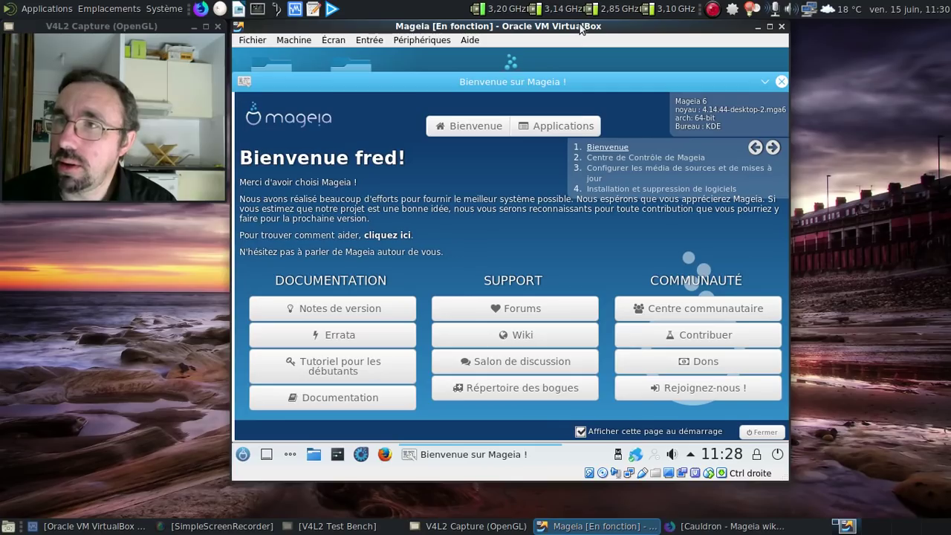
Step: Close the welcome window, search 'kinfo' to check Plasma 5.12.2 in Centre d'informations, then close it
click(753, 429)
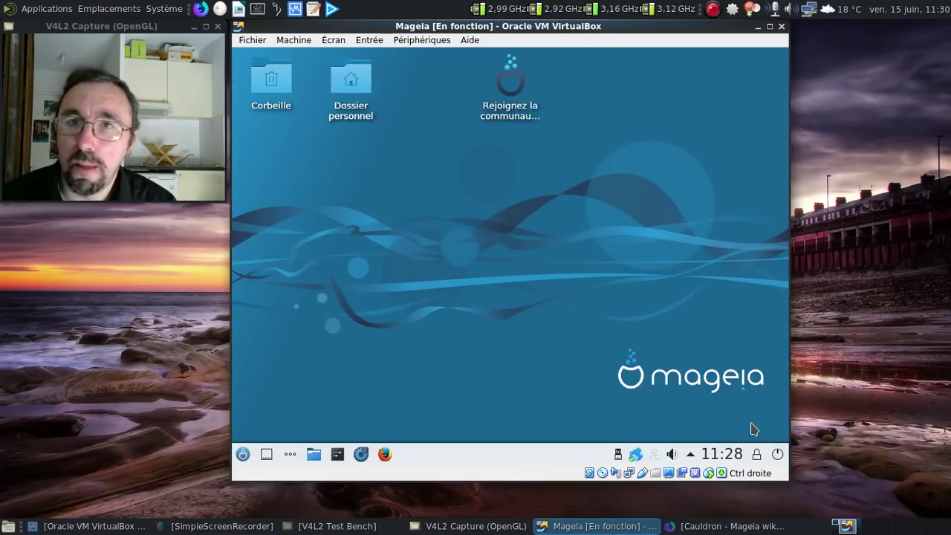
click(243, 457)
text(kinfo)
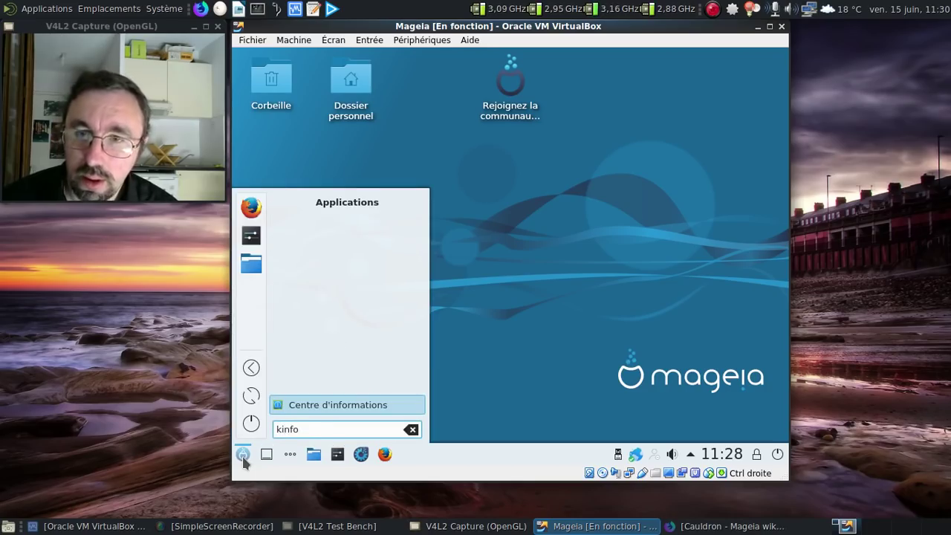
click(347, 409)
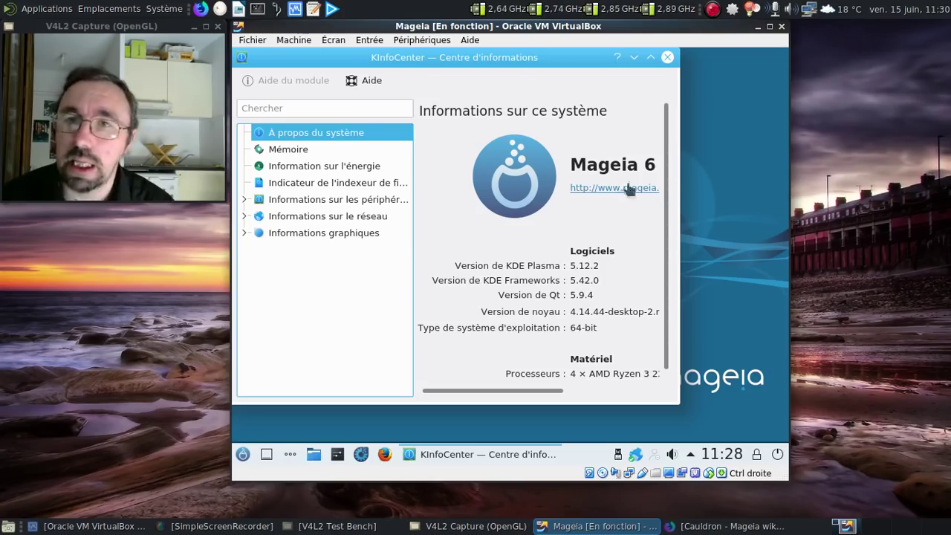
click(669, 57)
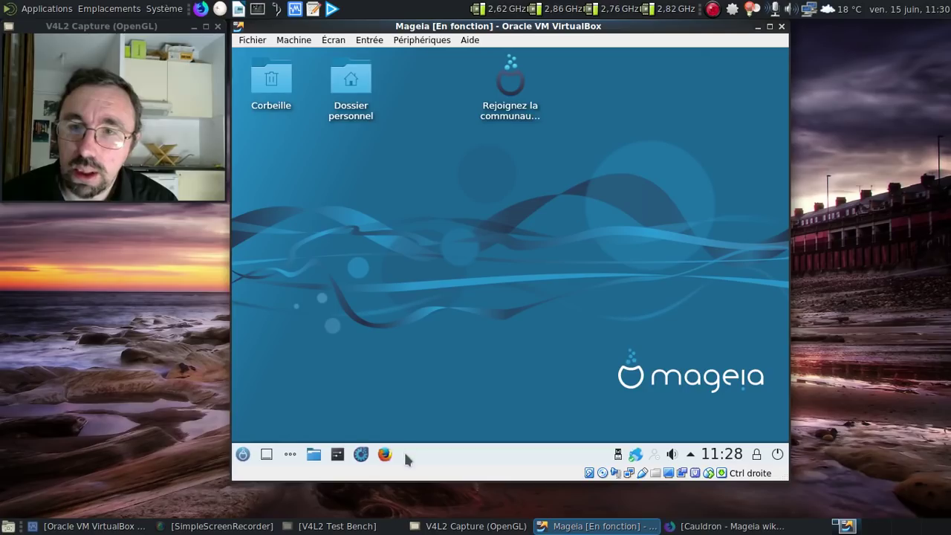
Step: Check Firefox's version (ESR 52.8.1) in À propos de Firefox, close Firefox, then open the launcher
click(385, 454)
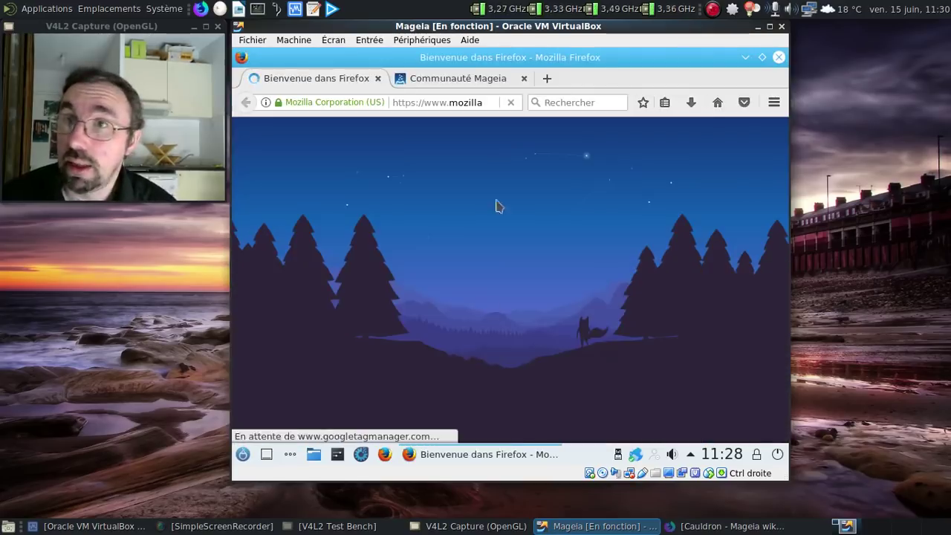
click(377, 78)
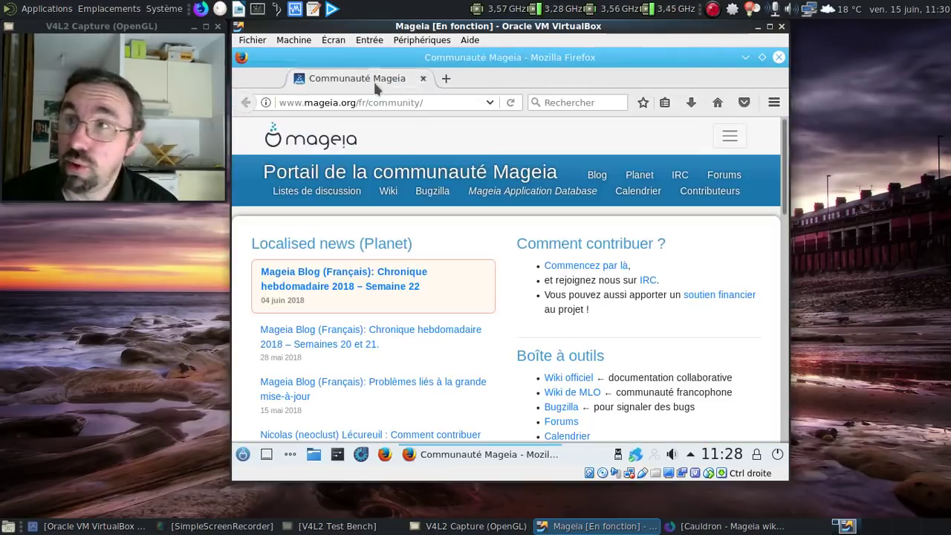
click(774, 104)
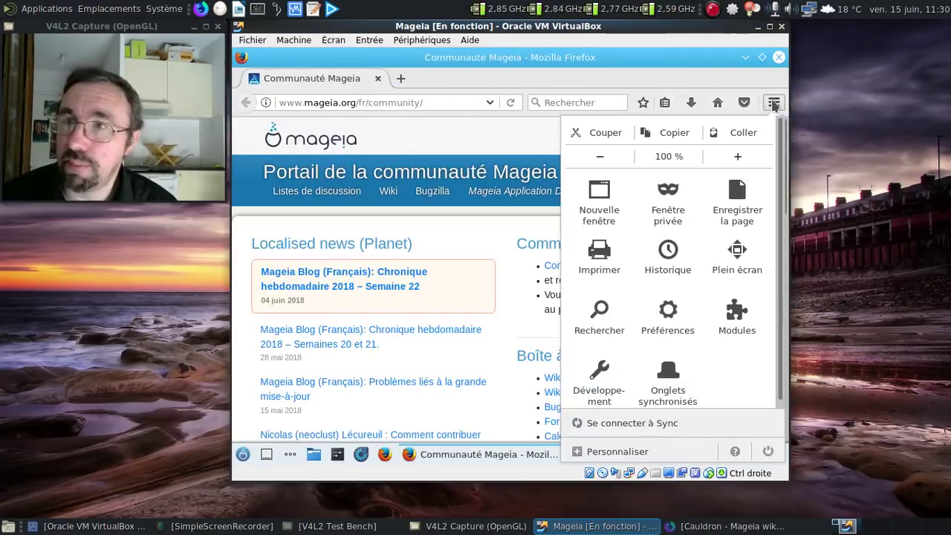
click(735, 451)
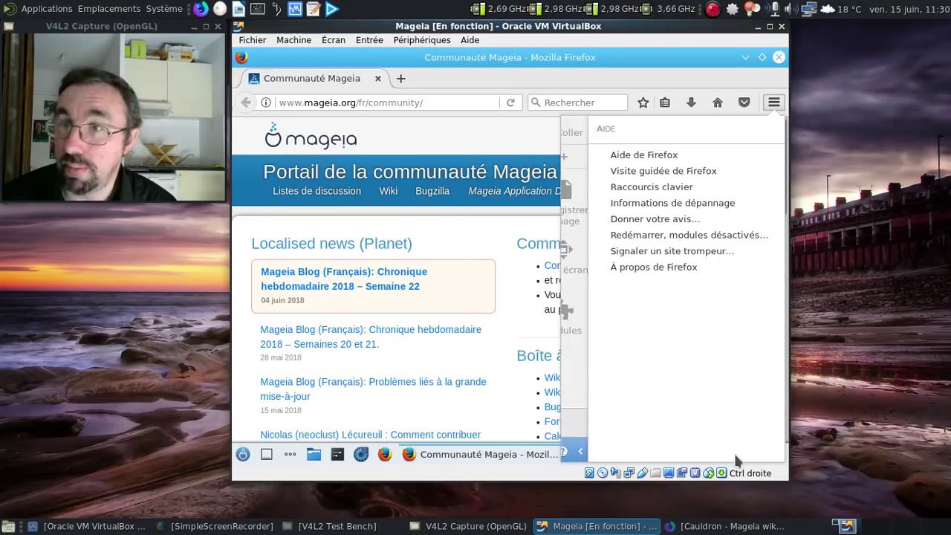
click(644, 269)
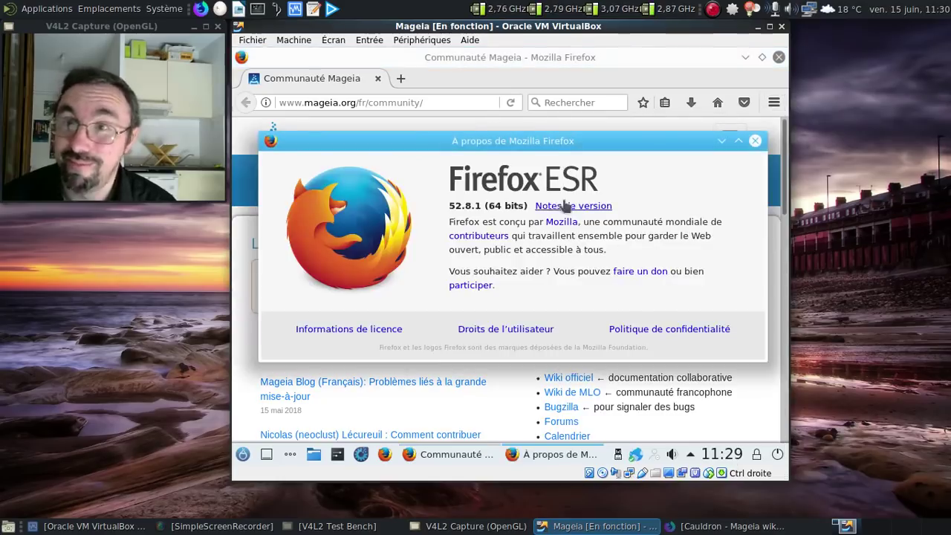
click(755, 141)
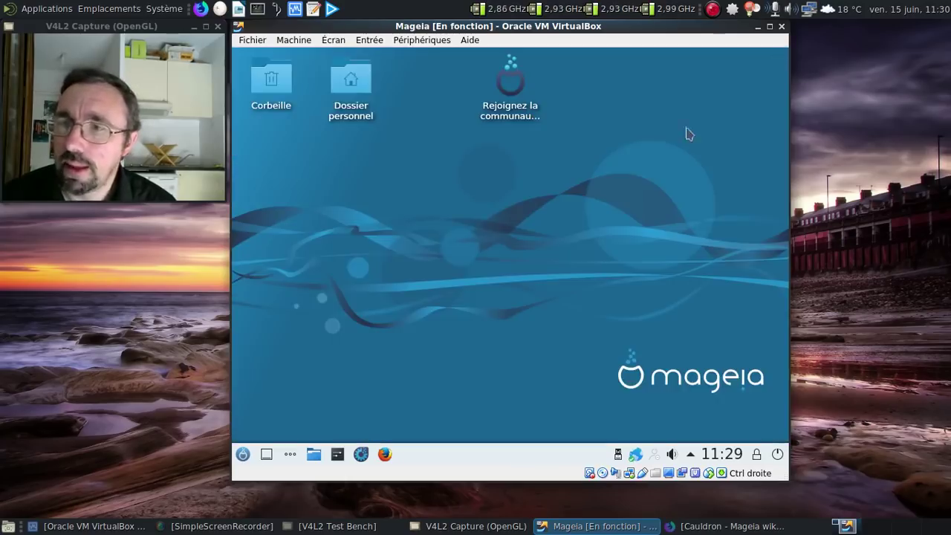
click(779, 57)
click(248, 452)
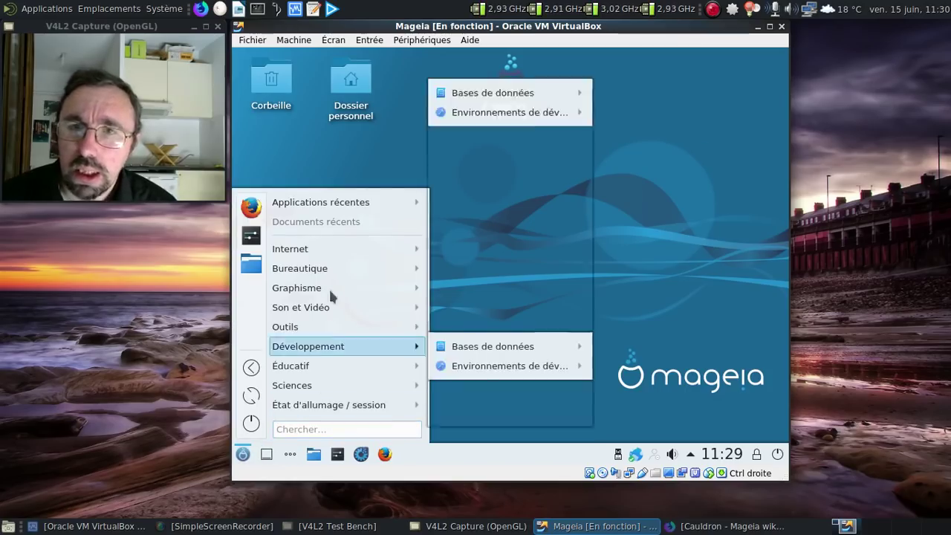
Step: Check in LibreOffice Writer's About dialog that the version is 5.3.7.2, then close Writer
mouse_move(319, 268)
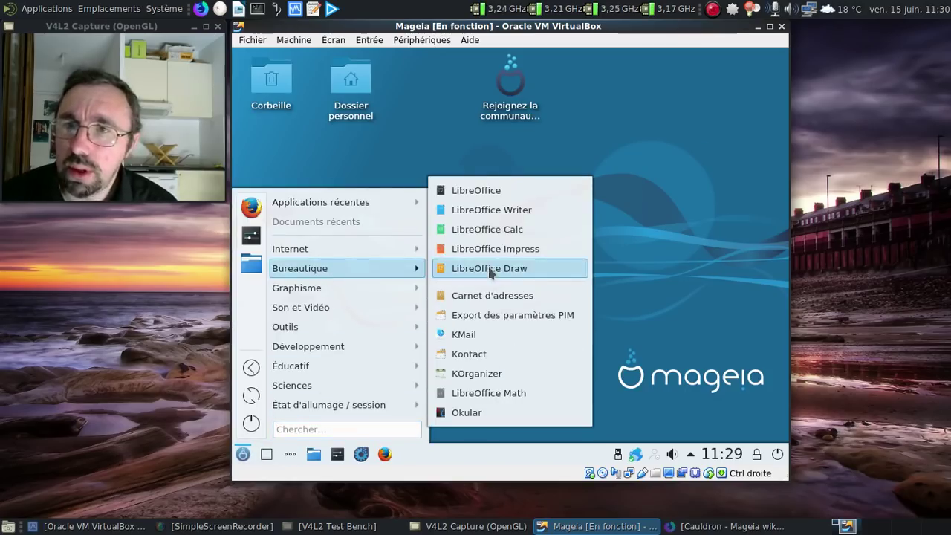
click(484, 211)
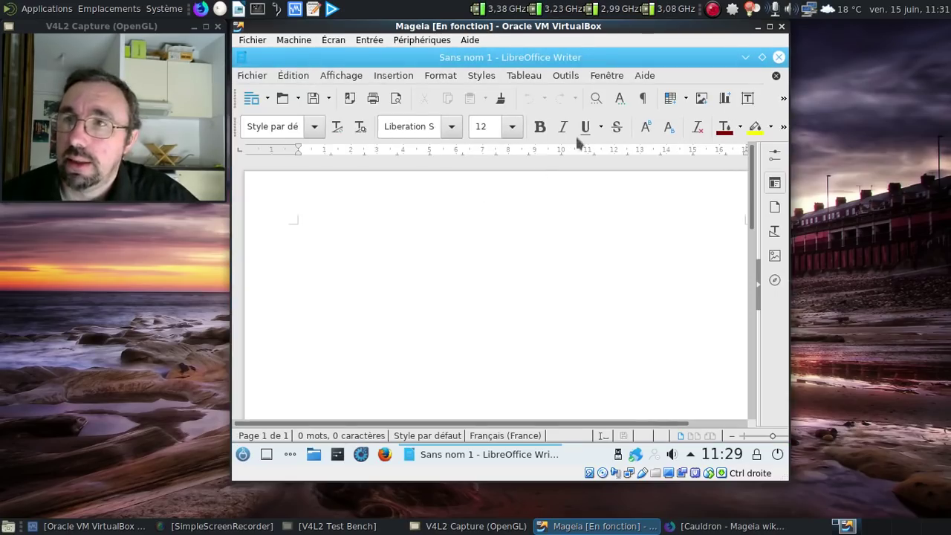
click(644, 75)
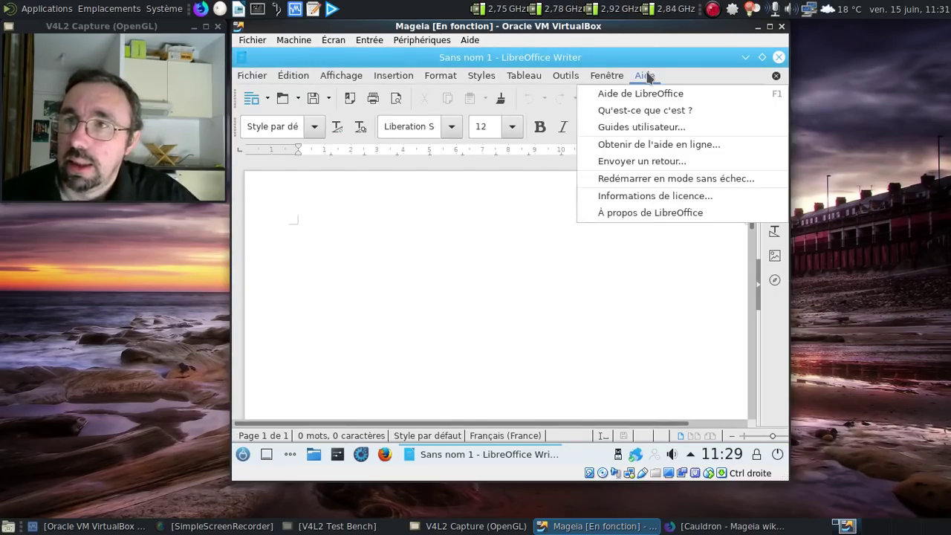
click(645, 214)
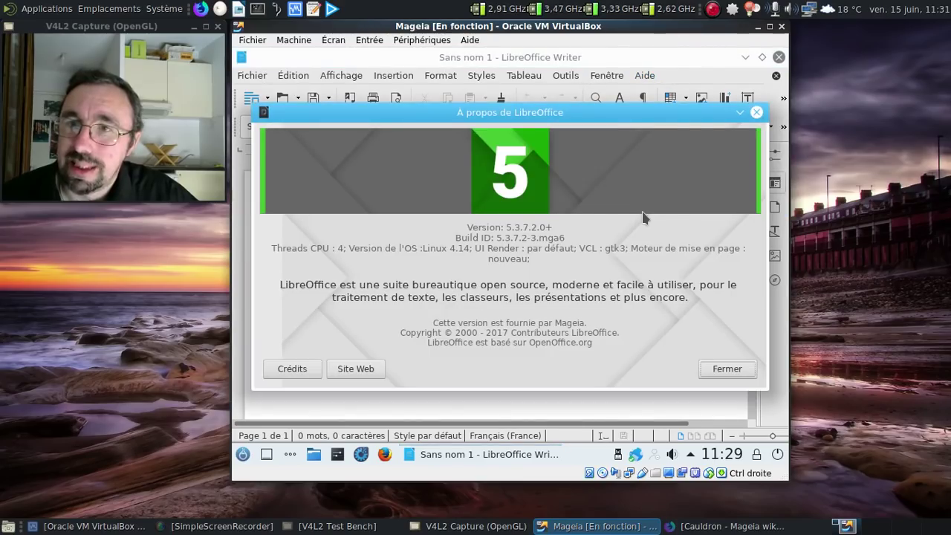
click(756, 113)
click(778, 61)
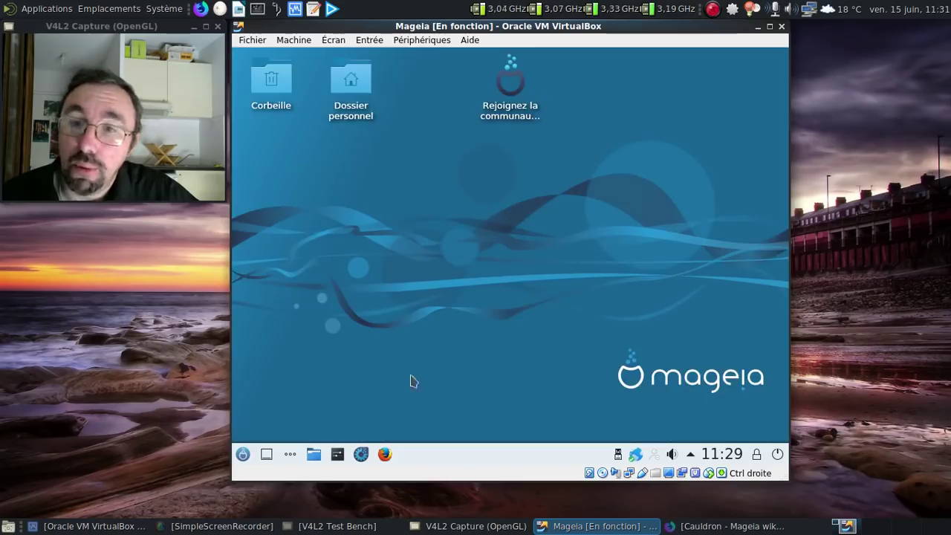
Step: Restart Firefox in the guest and load libreoffice.org in a new tab
click(384, 454)
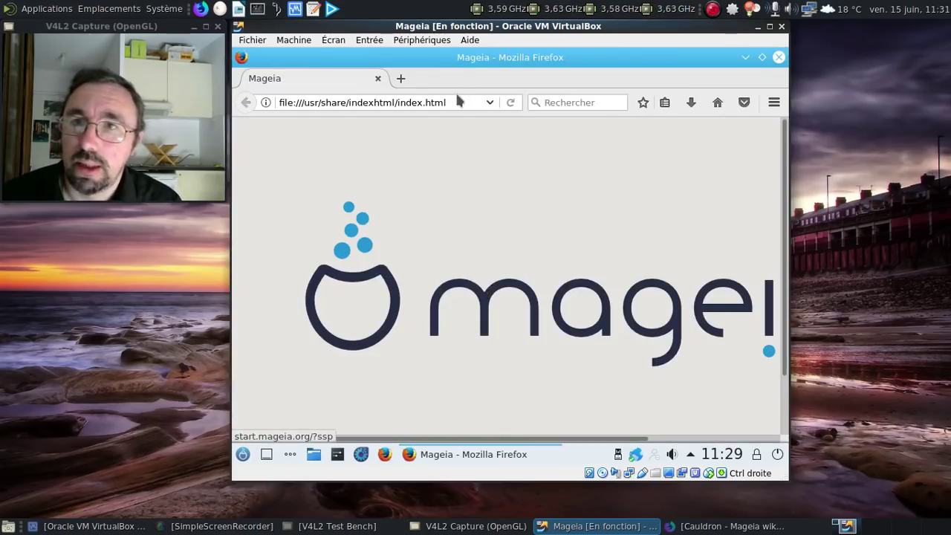
click(399, 79)
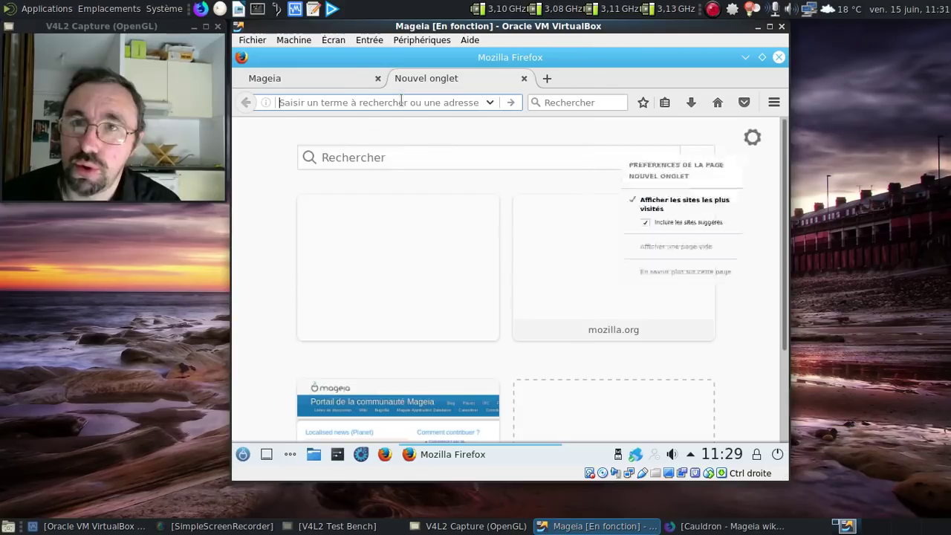
text(lifbre)
key(BackSpace)
key(BackSpace)
key(BackSpace)
key(BackSpace)
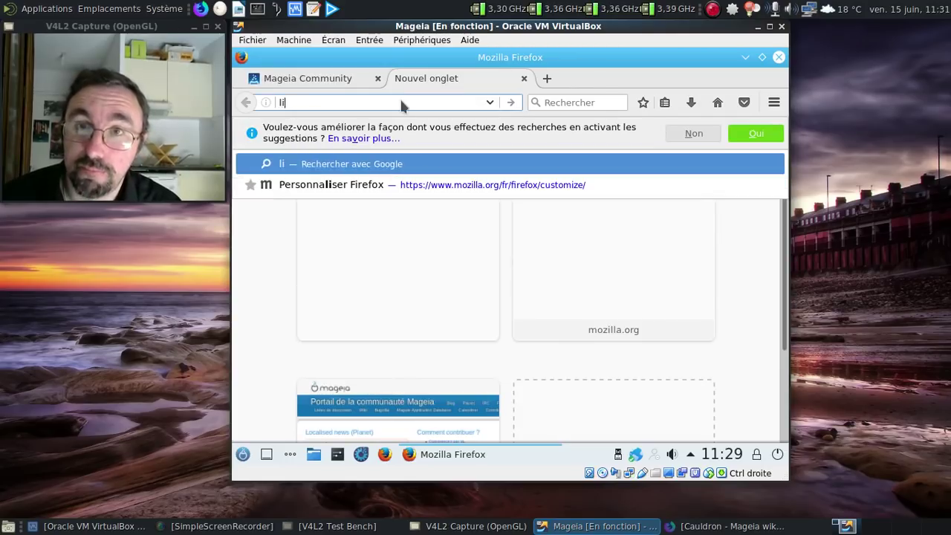
text(breoffice.org)
key(Return)
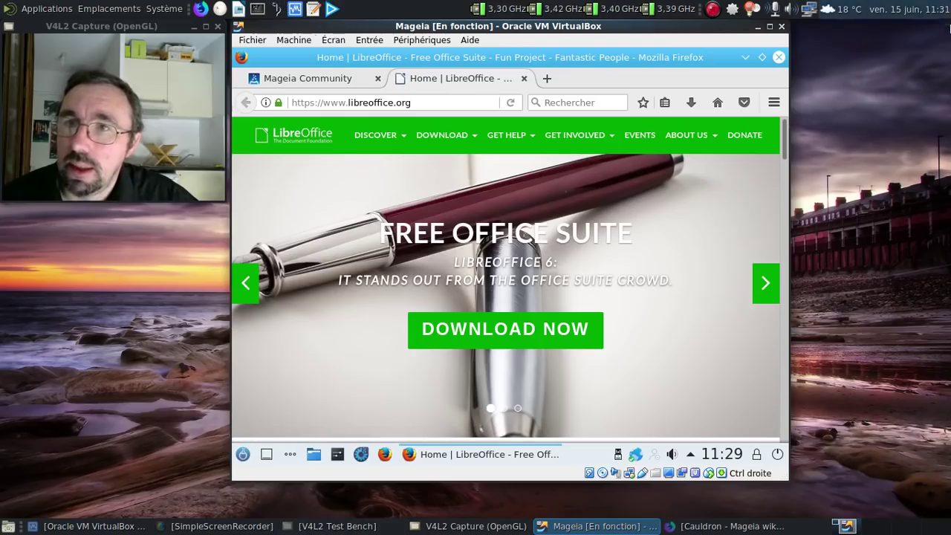
Step: View the Download LibreOffice page offering 5.4.7, then close that page and Firefox
mouse_move(461, 135)
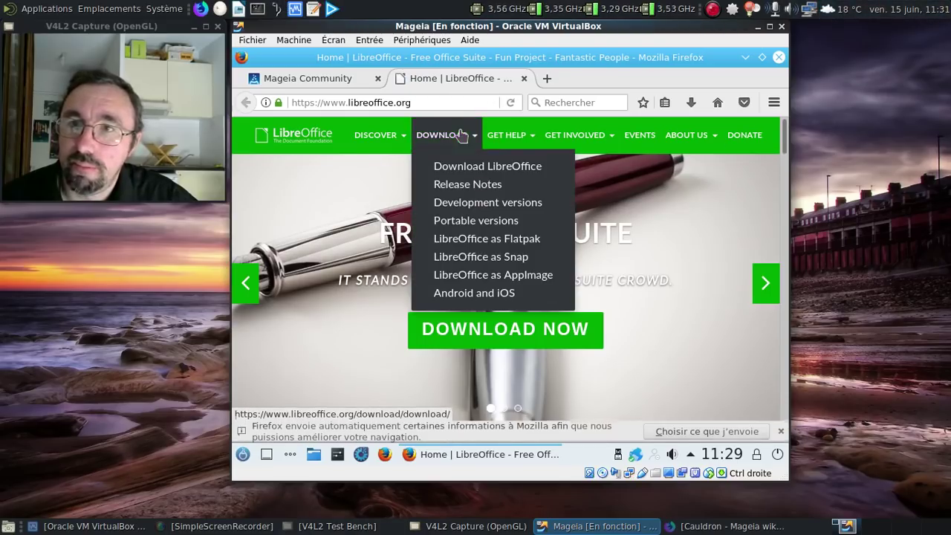
click(513, 171)
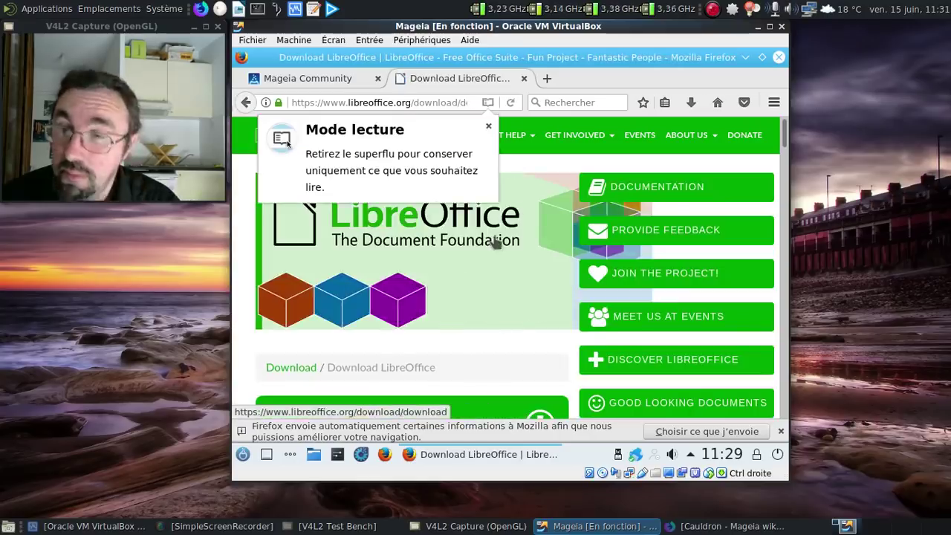
scroll(518, 248, down, 5)
scroll(519, 247, down, 10)
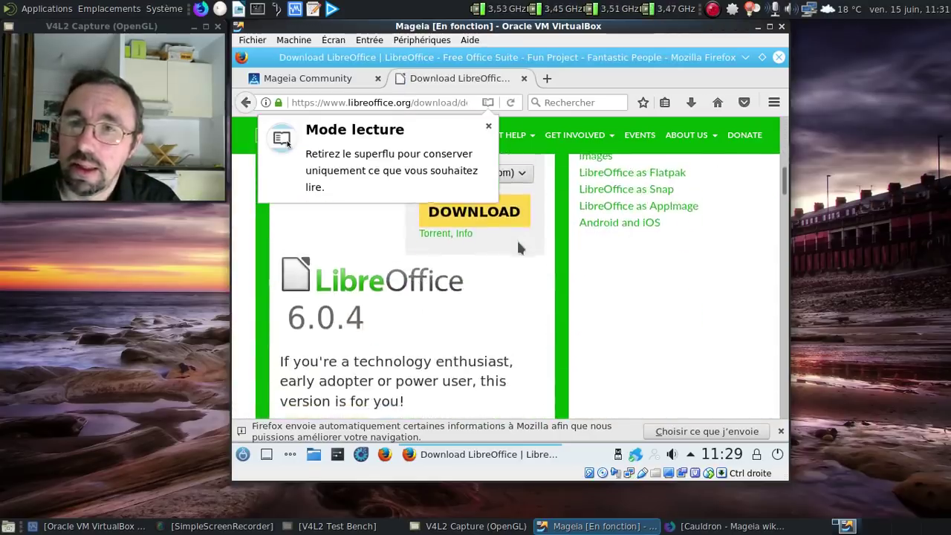
scroll(521, 248, down, 1)
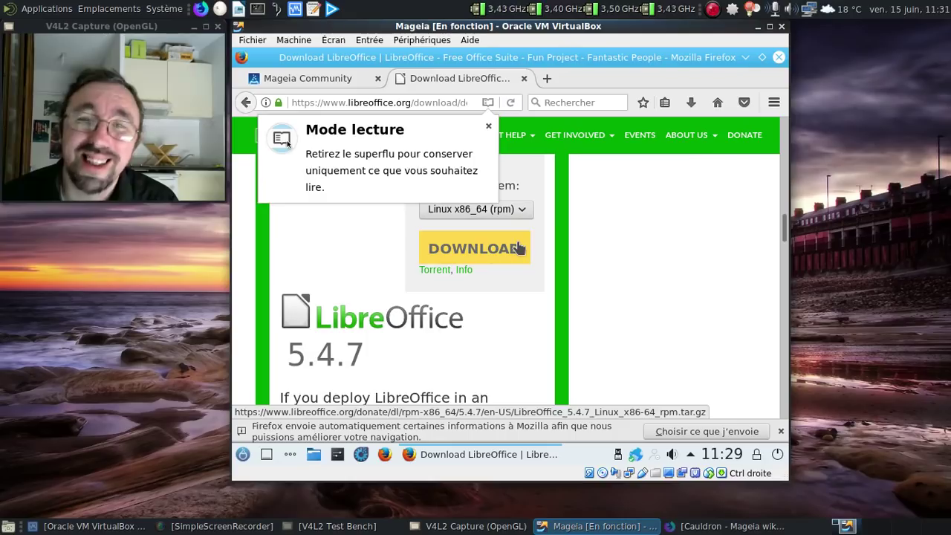
click(488, 126)
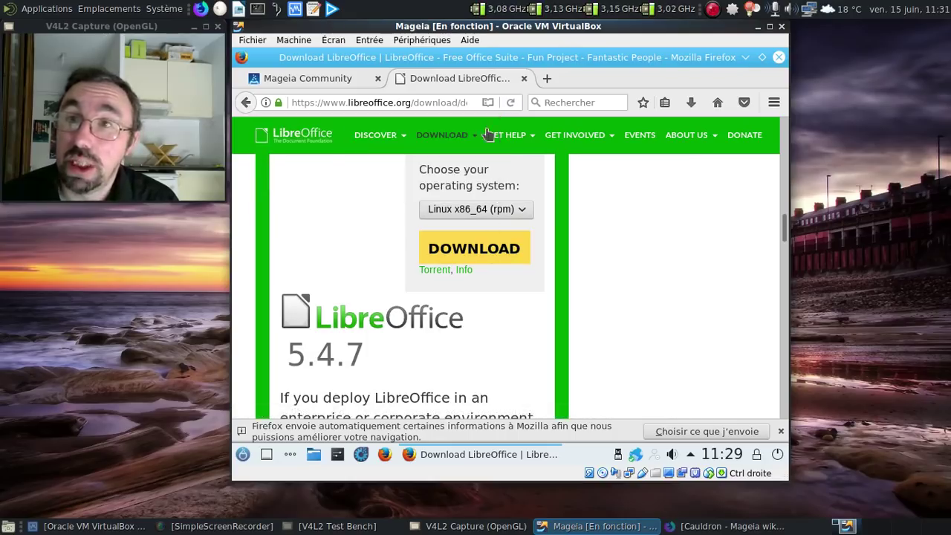
click(524, 78)
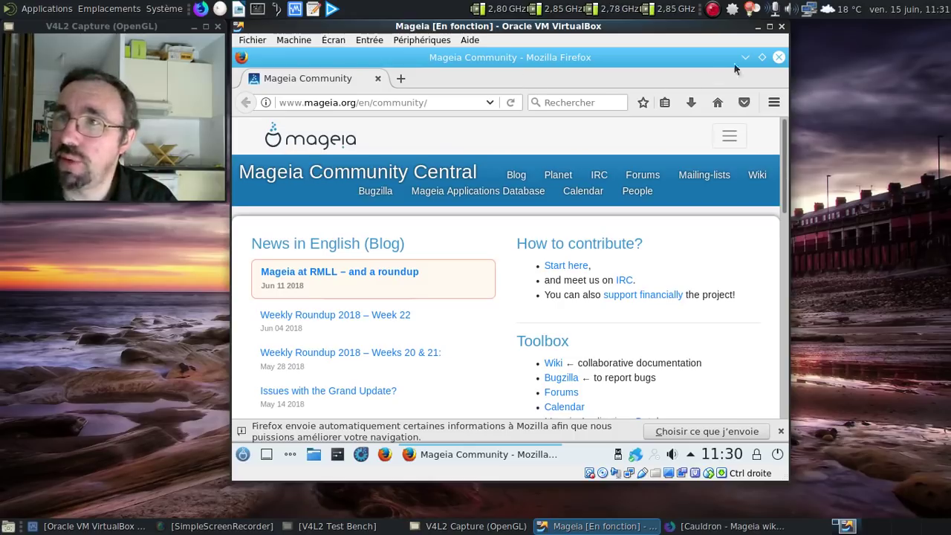
click(779, 57)
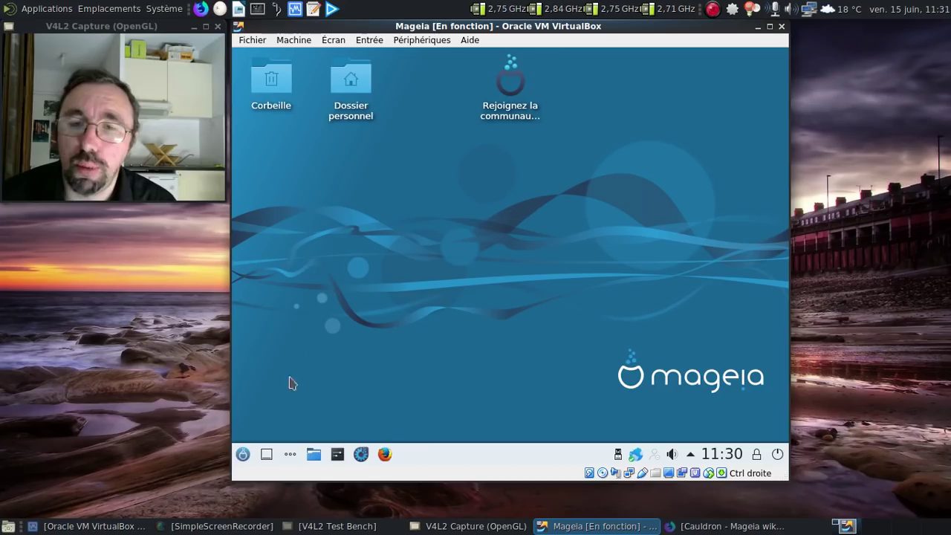
click(243, 454)
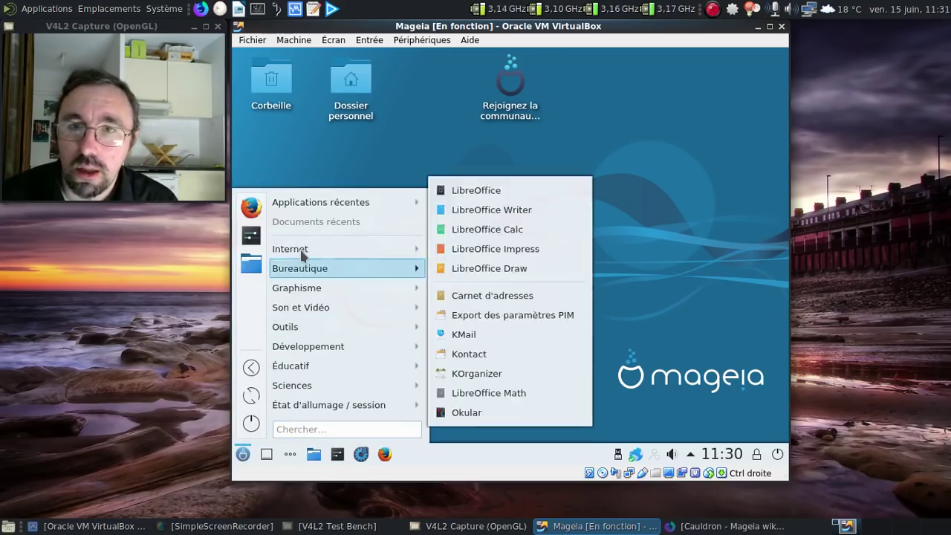
mouse_move(303, 256)
mouse_move(297, 278)
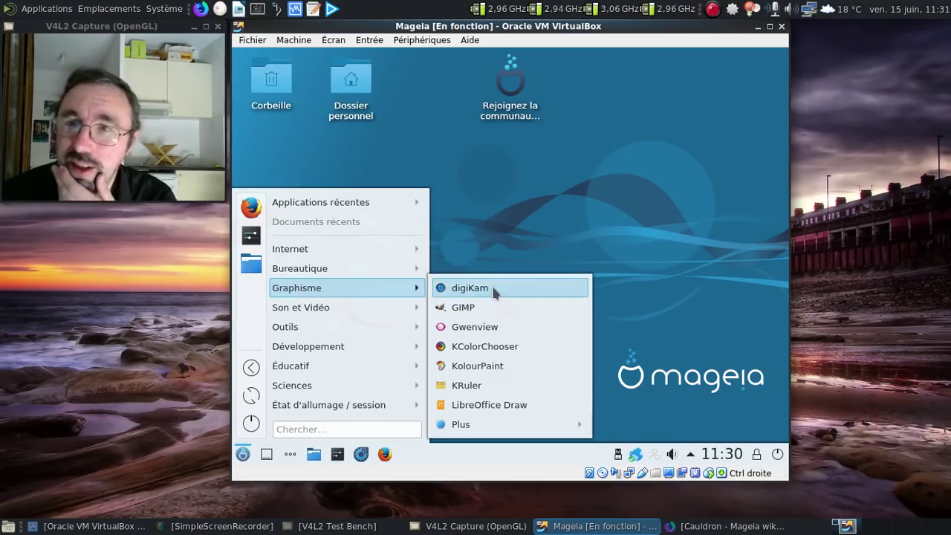
click(463, 307)
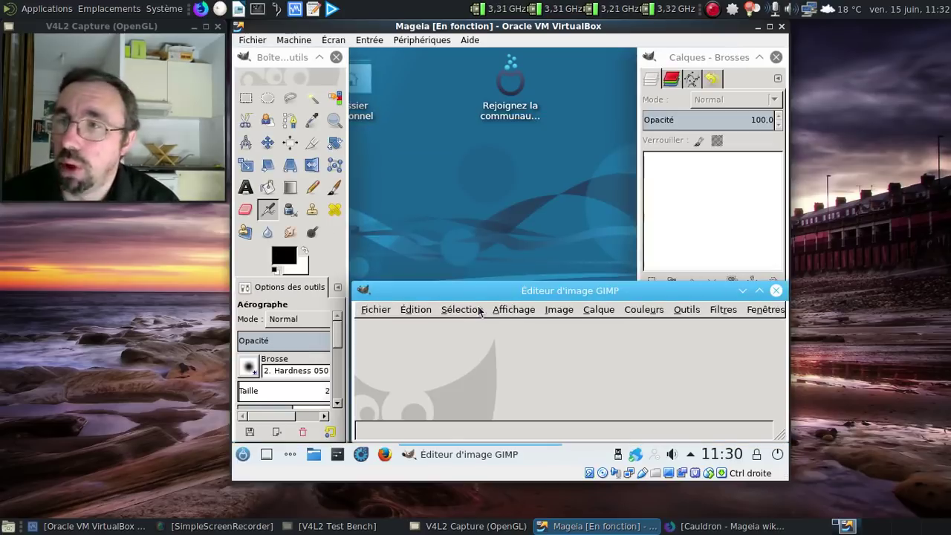
click(776, 289)
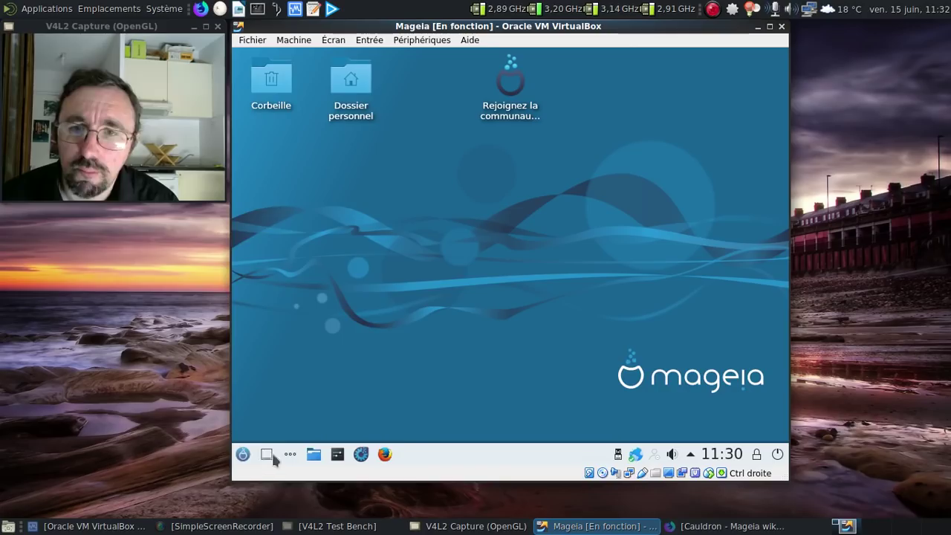
click(243, 454)
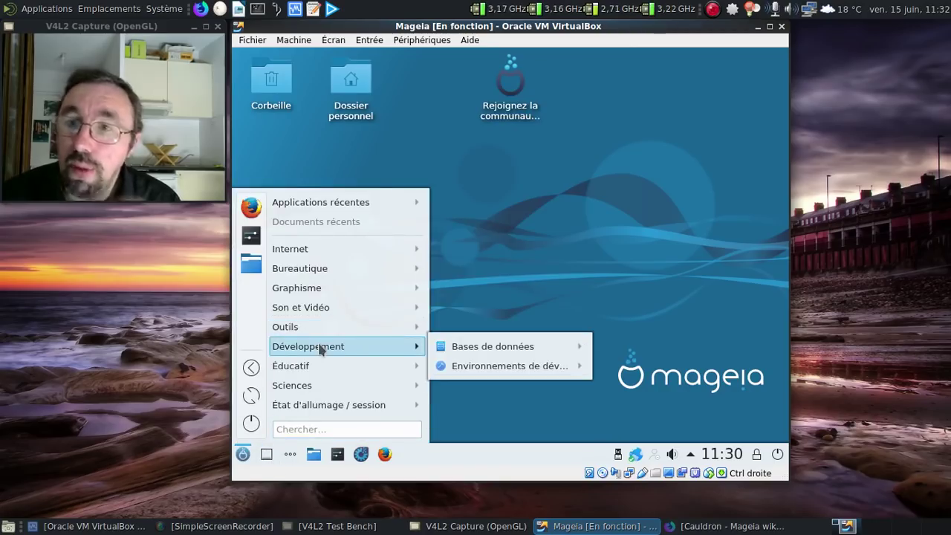
mouse_move(307, 329)
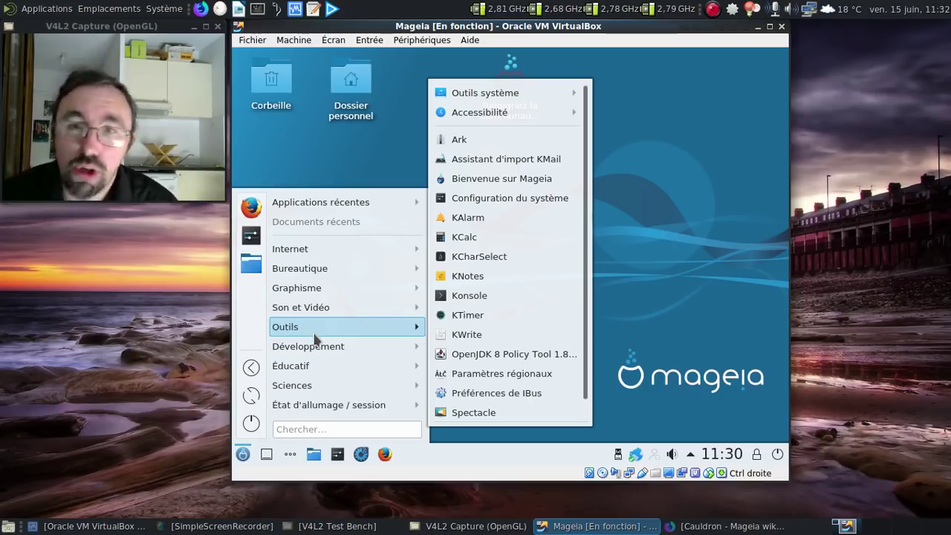
mouse_move(320, 355)
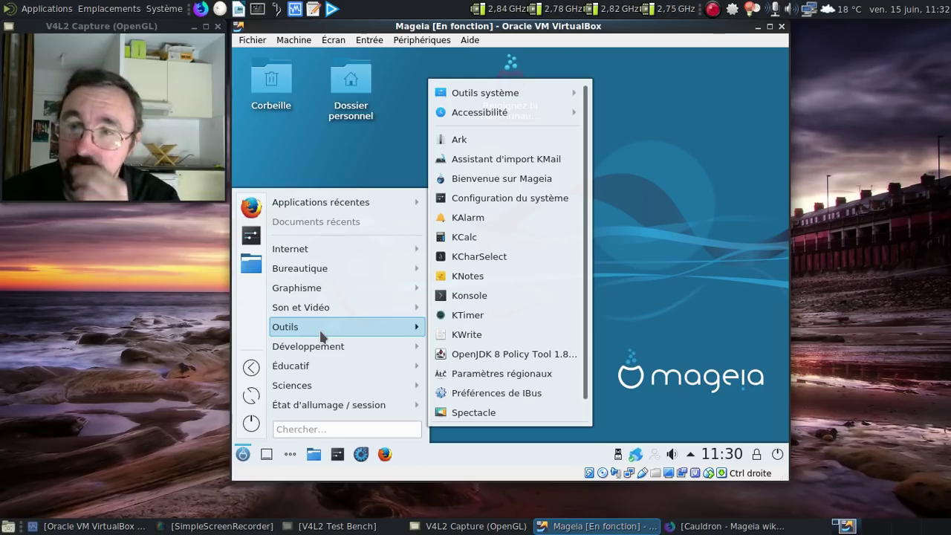
mouse_move(323, 310)
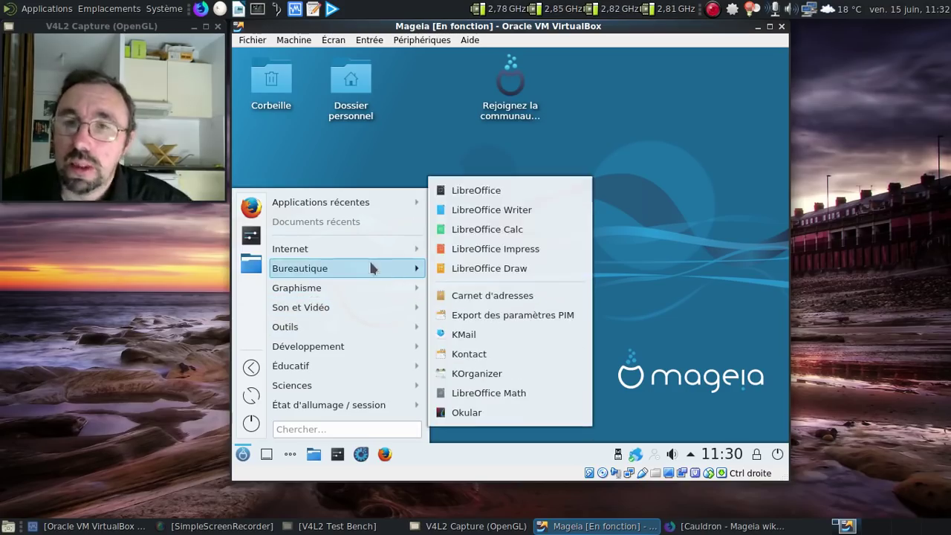
mouse_move(358, 252)
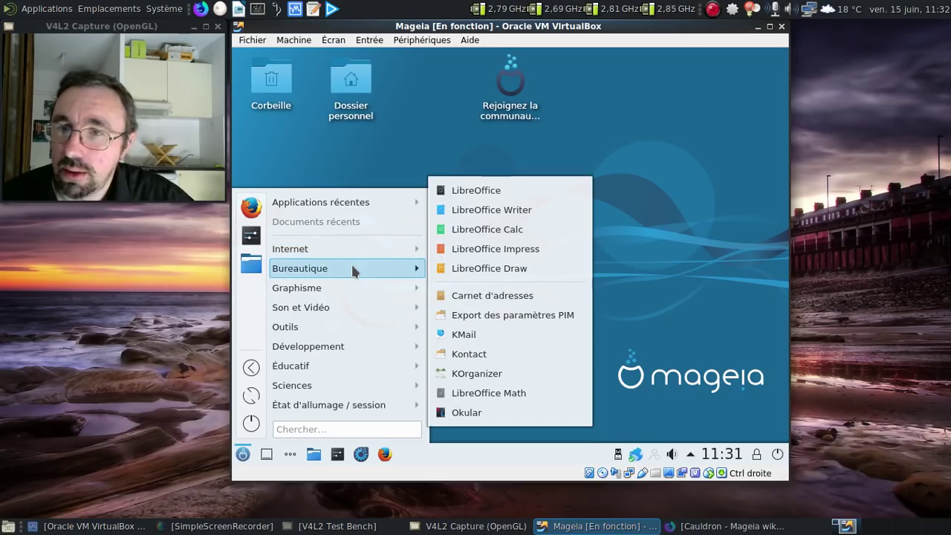
mouse_move(344, 293)
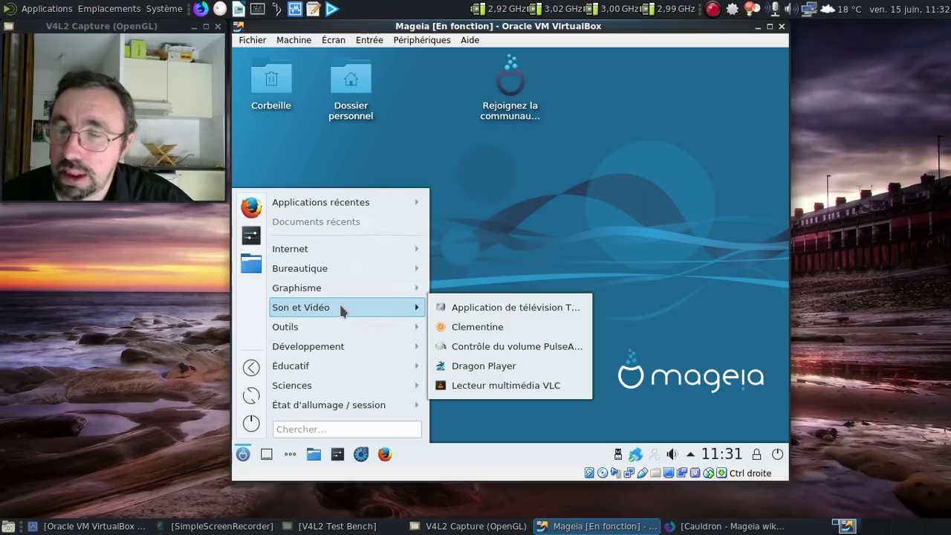
click(508, 385)
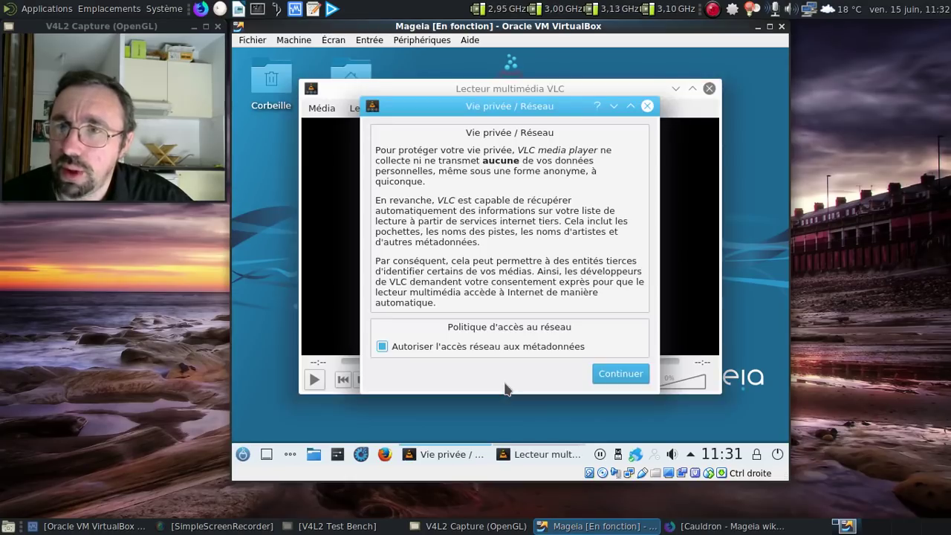
click(615, 376)
click(633, 112)
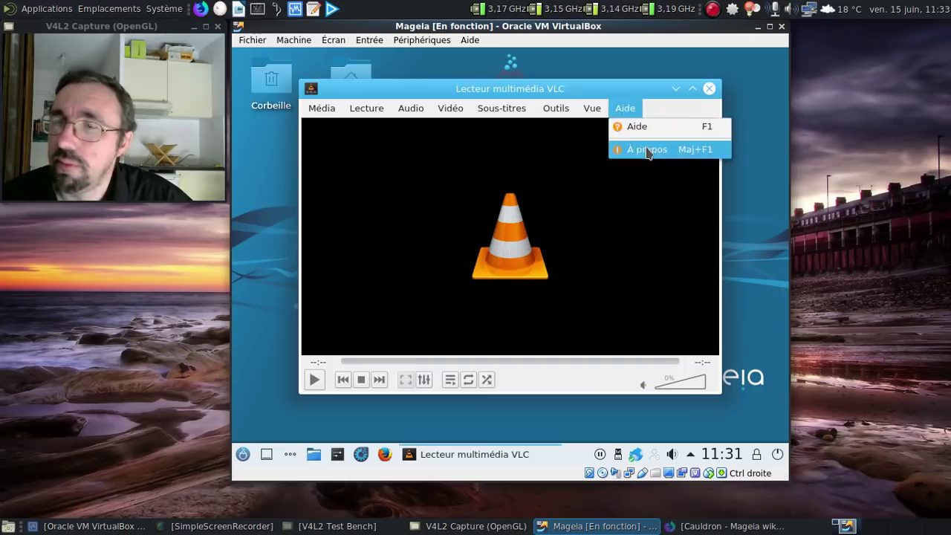
click(647, 148)
click(757, 85)
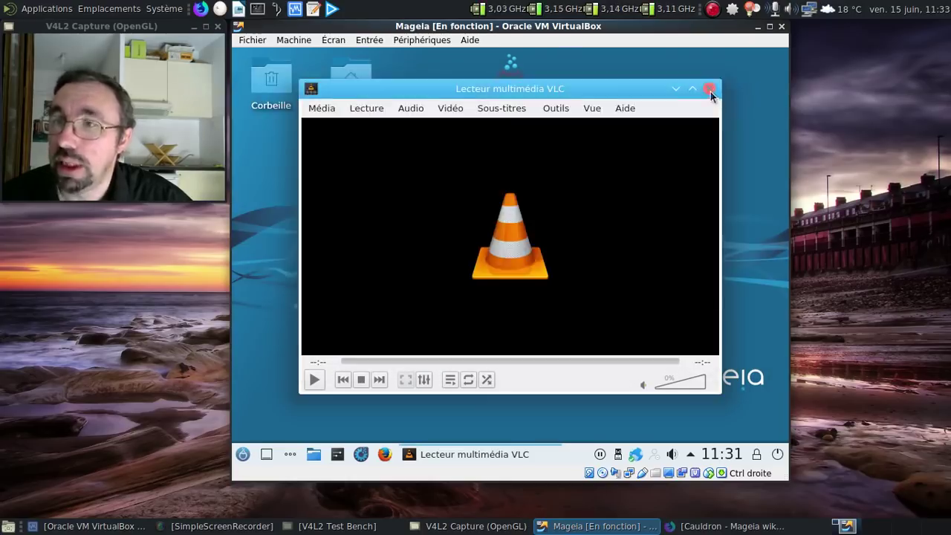
click(711, 92)
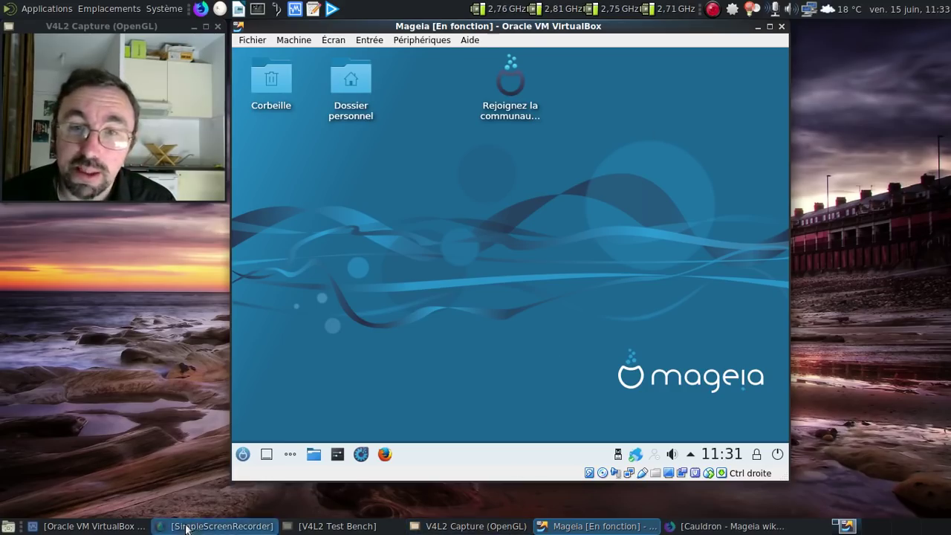
Step: Scroll the Cauldron wiki to its urpmi update steps, then return to the Mageia VM
click(680, 525)
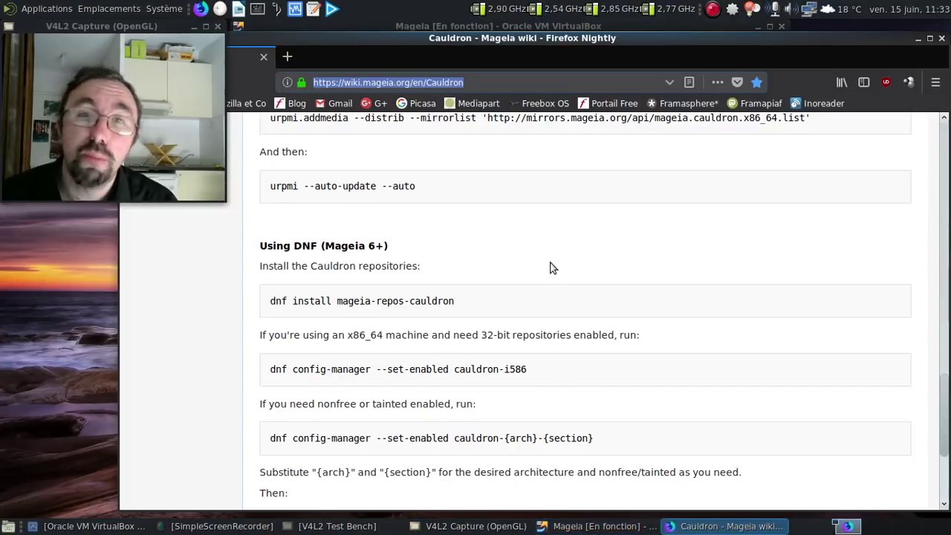
scroll(550, 268, up, 4)
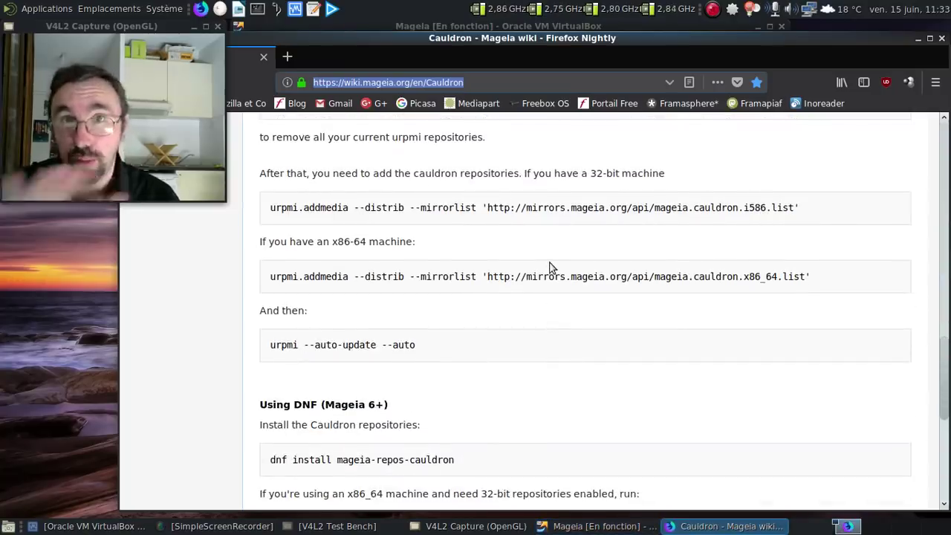
scroll(550, 268, up, 4)
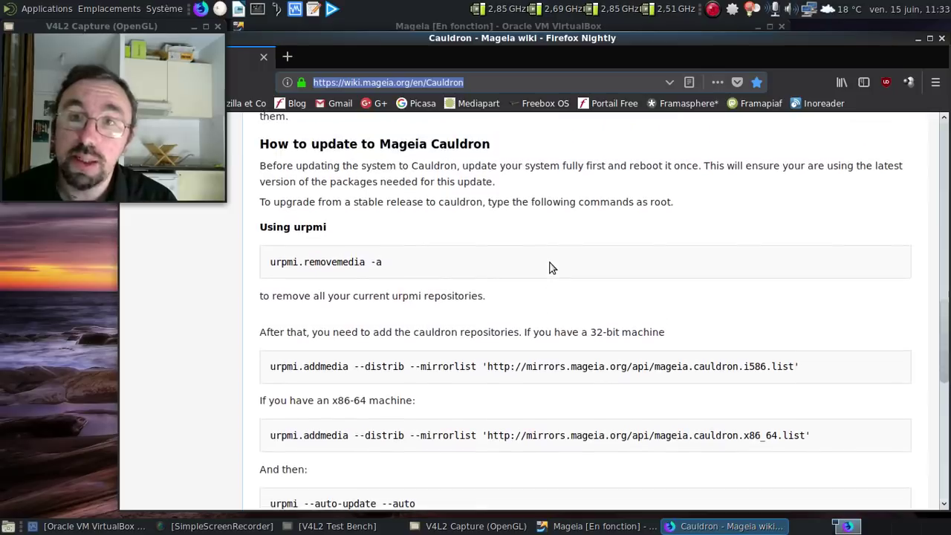
scroll(550, 268, up, 1)
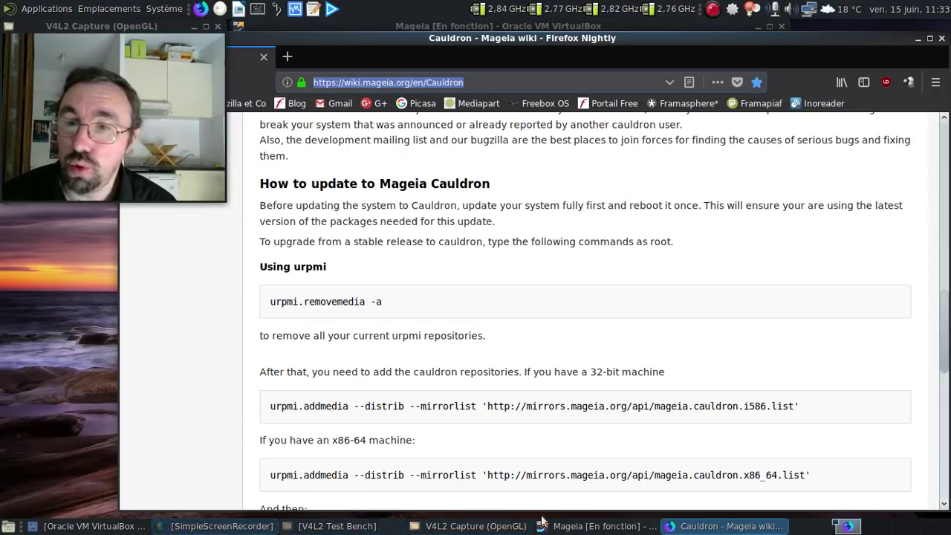
click(591, 526)
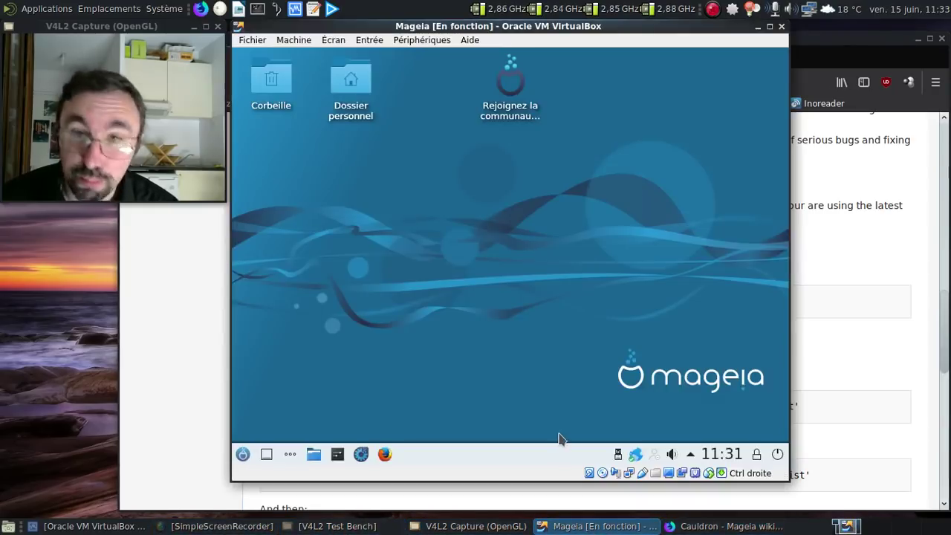
Step: Log in on the guest's text console (Ctrl+Alt+F2) with the user's name and password
key(ctrl+alt+F2)
text(fred)
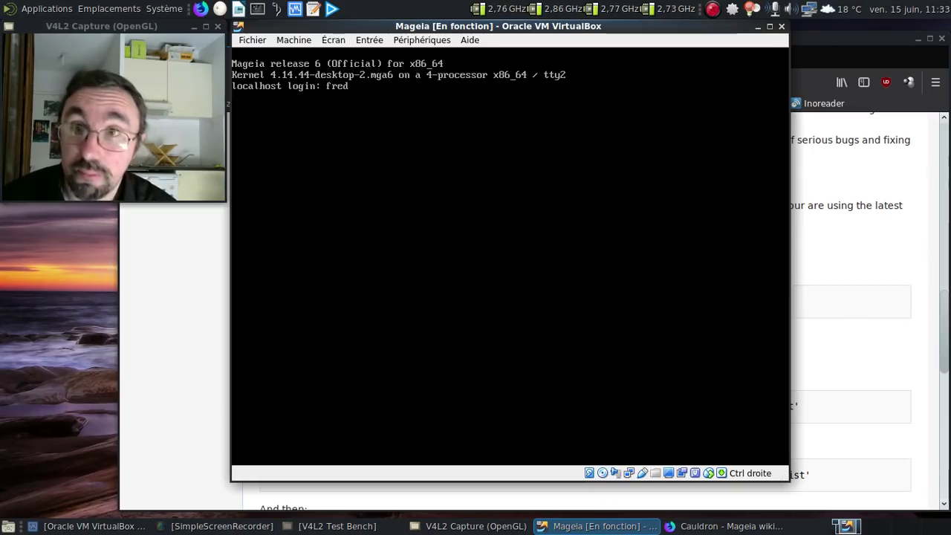
key(Return)
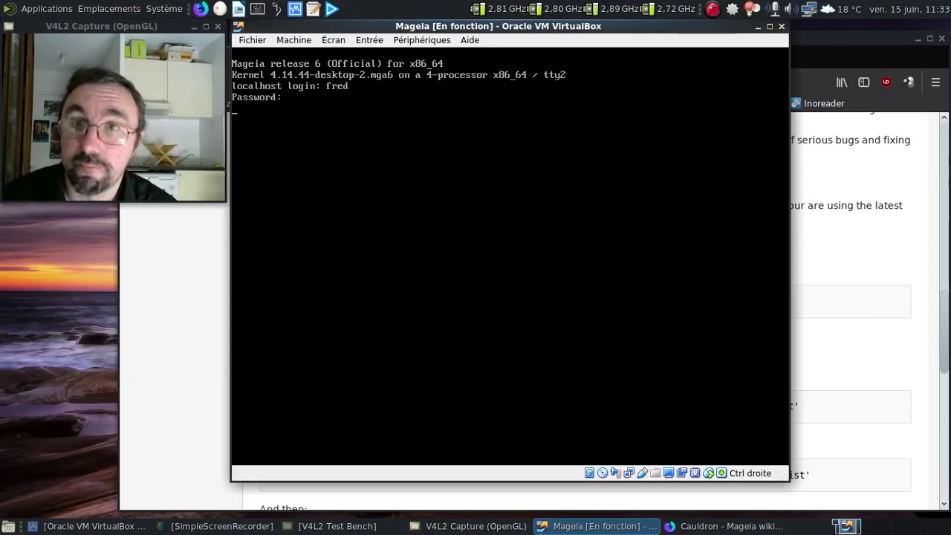
key(Return)
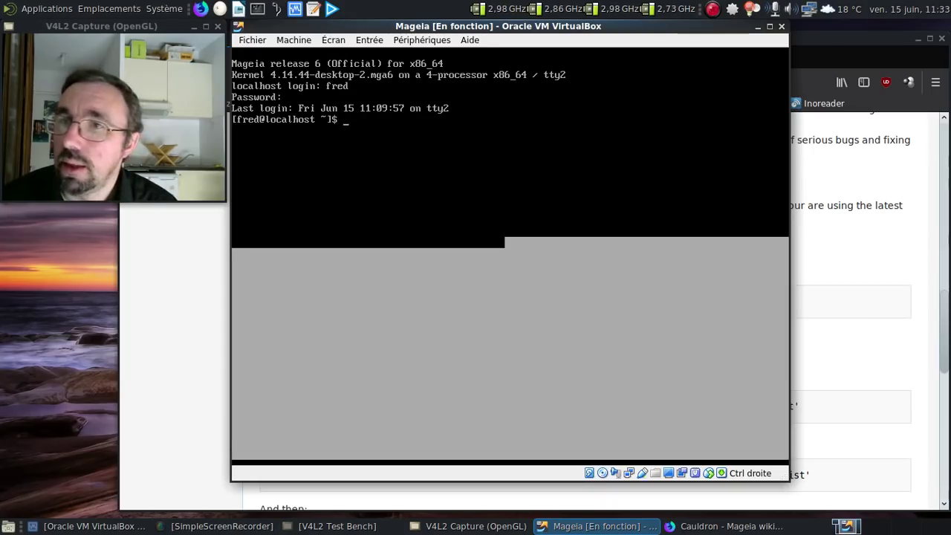
click(913, 381)
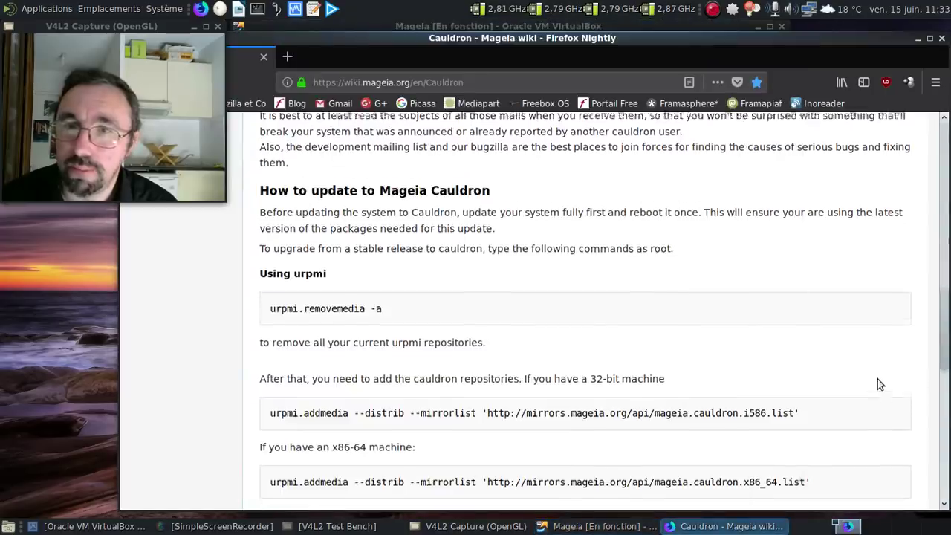
scroll(878, 379, up, 5)
key(alt+Tab)
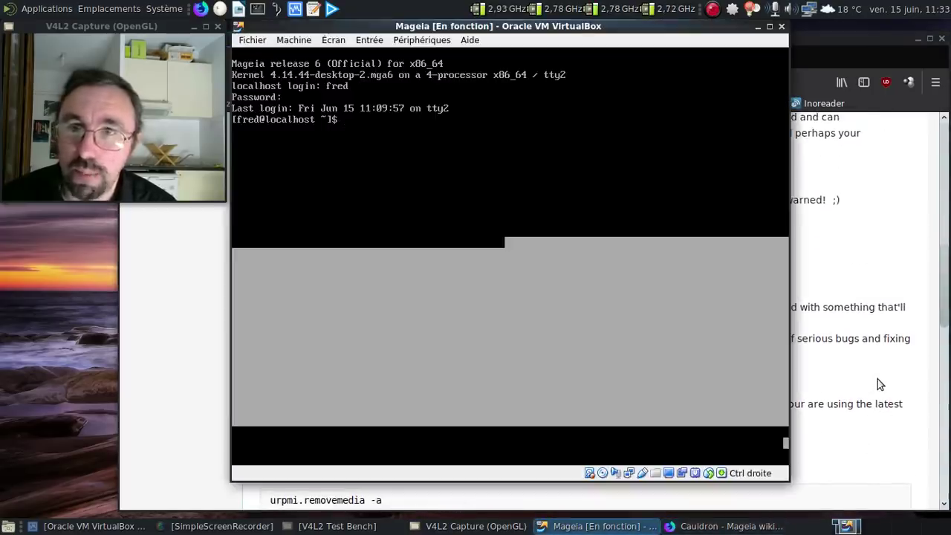
Step: Become root with su, run urpmi.removemedia -a to delete all media, and clear the screen
text(su)
key(Return)
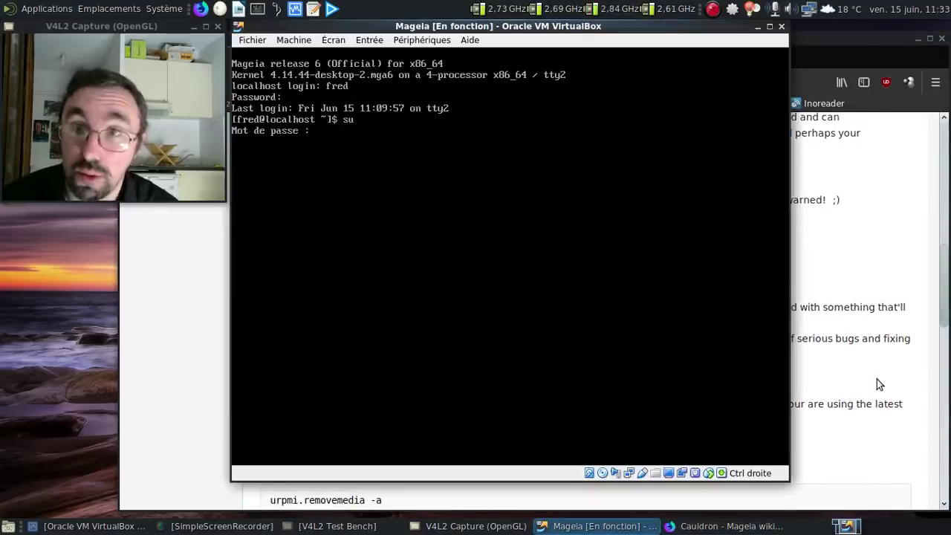
key(Return)
text(ur)
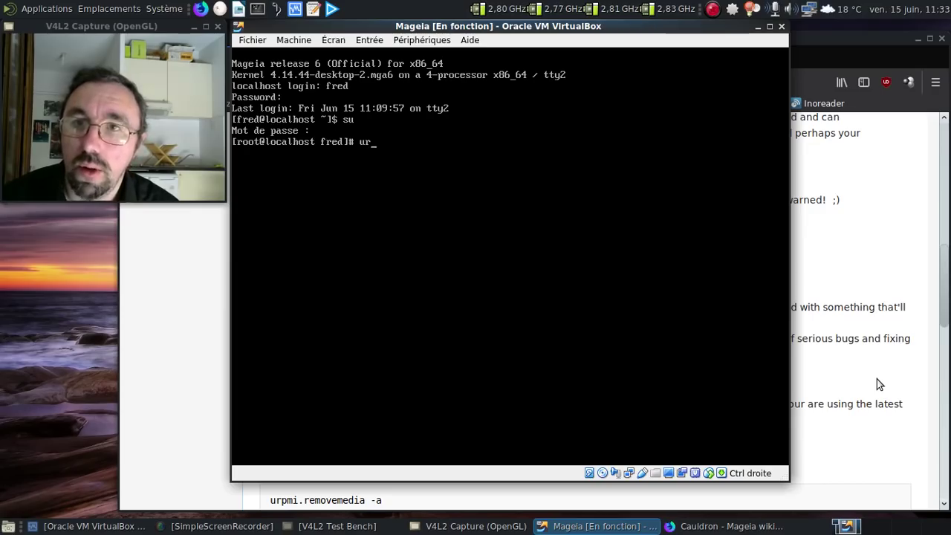
text(pmi)
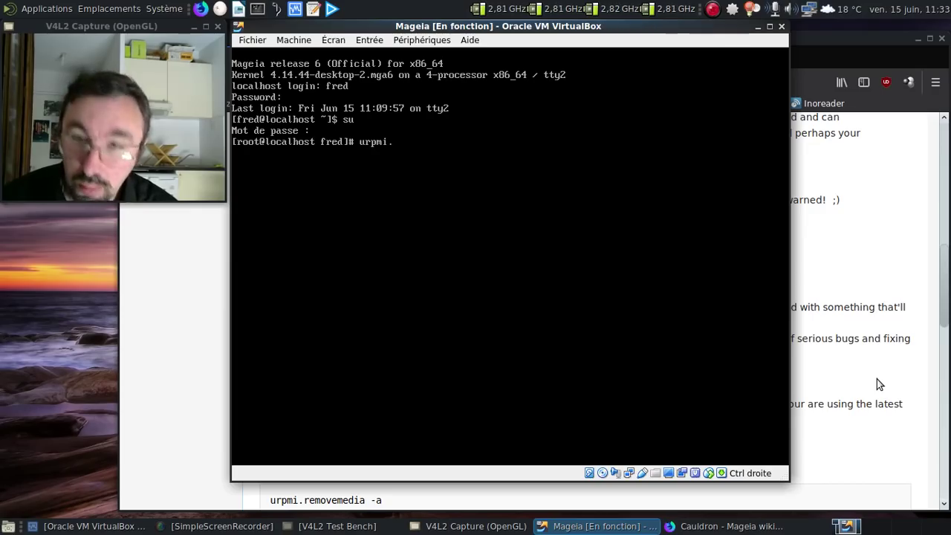
text(.remove)
key(Tab)
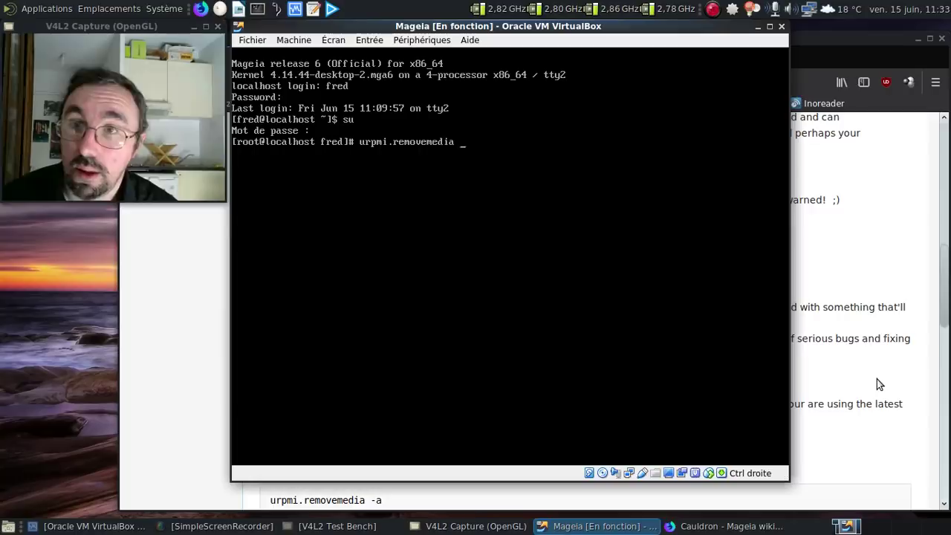
text(-a)
key(Return)
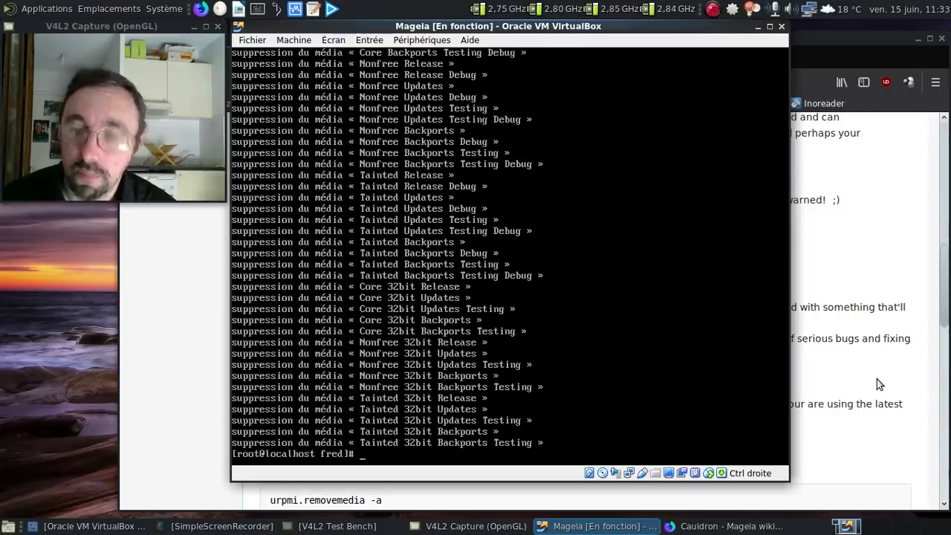
key(ctrl+l)
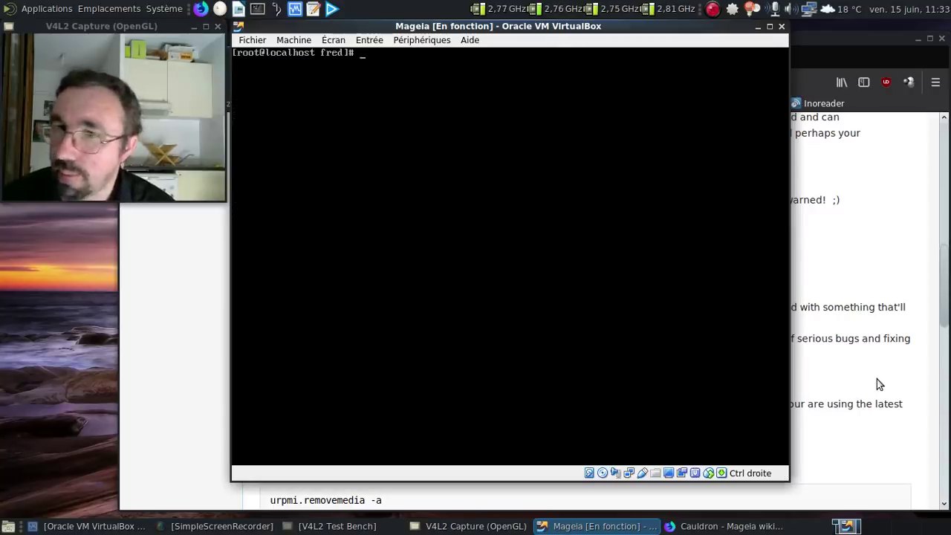
Step: Read the Cauldron wiki's repository instructions and return to the Mageia terminal
click(877, 381)
scroll(877, 381, down, 5)
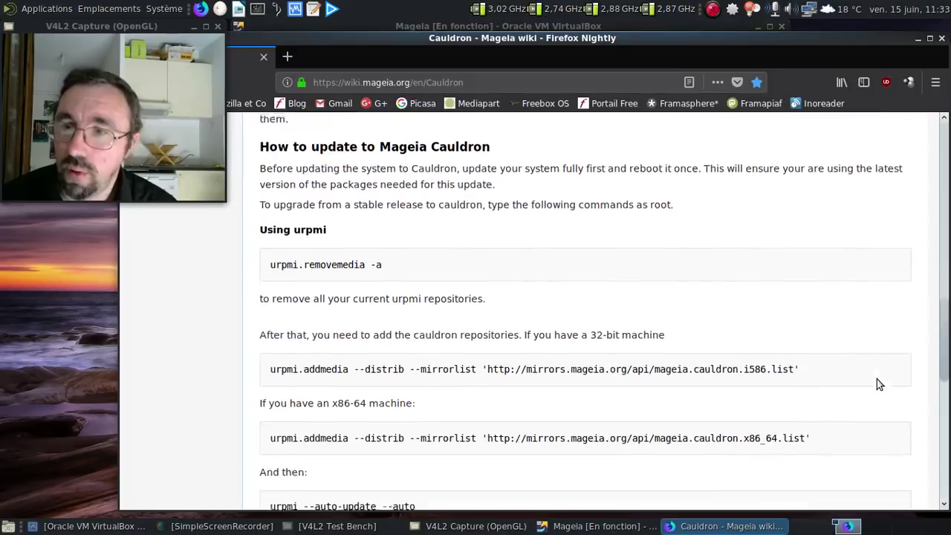
key(alt+Tab)
scroll(877, 379, up, 1)
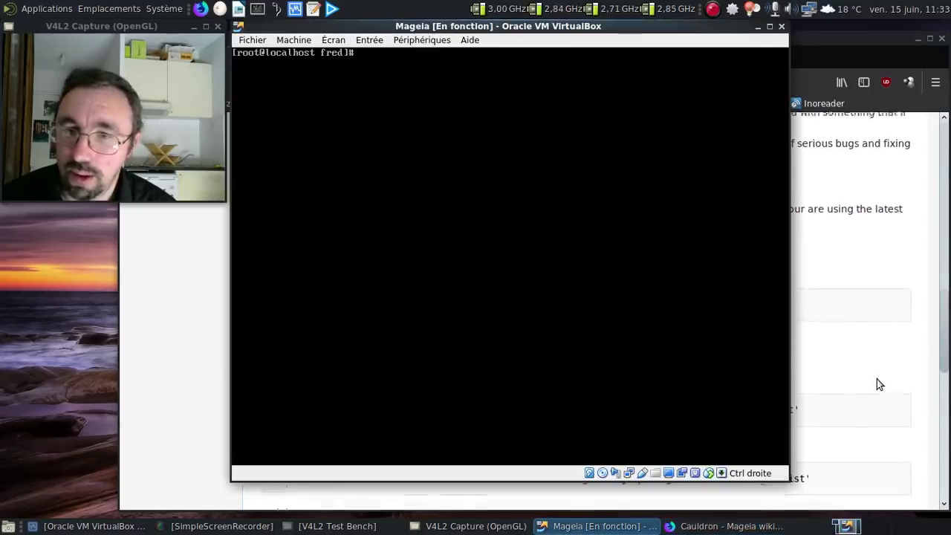
scroll(877, 380, up, 1)
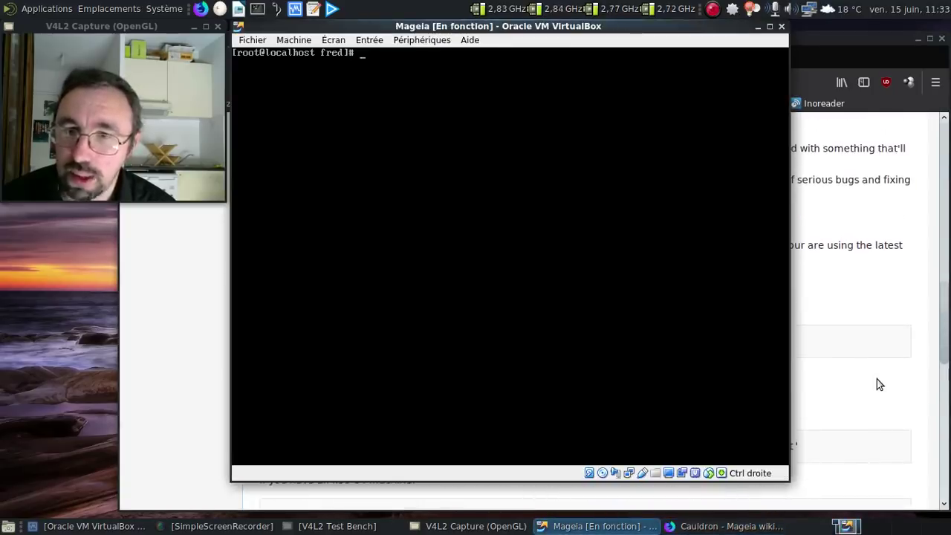
click(946, 337)
scroll(946, 337, down, 1)
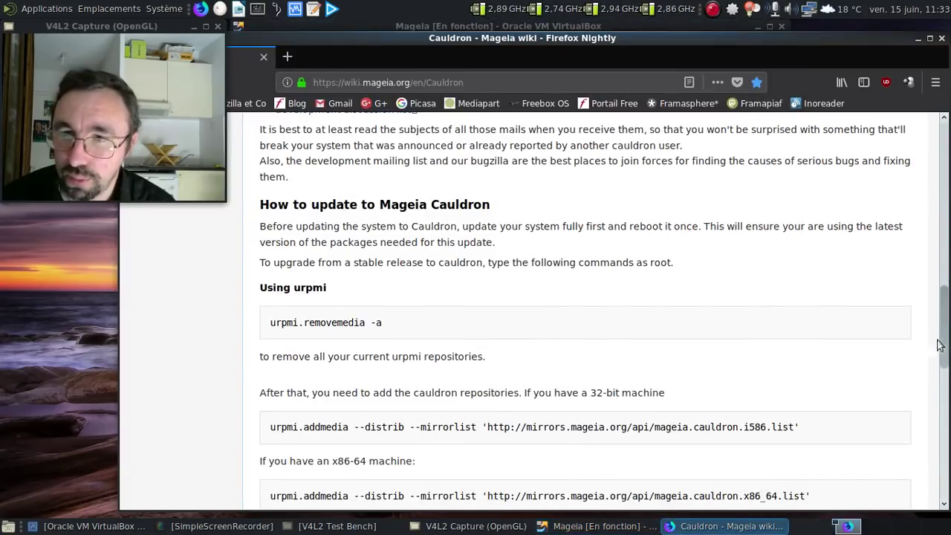
click(646, 529)
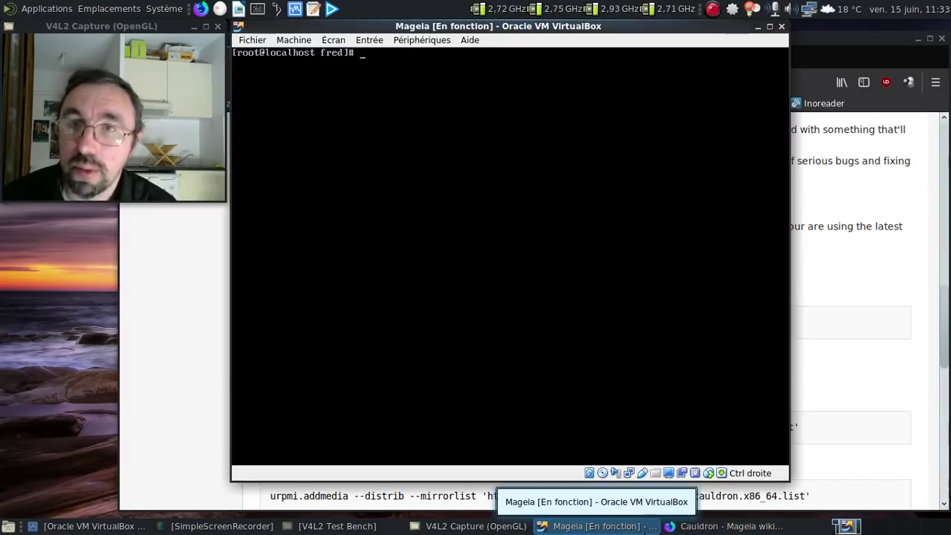
Step: Add the Cauldron x86_64 media with urpmi.addmedia --distrib --mirrorlist and its mirrorlist URL
text(urpm)
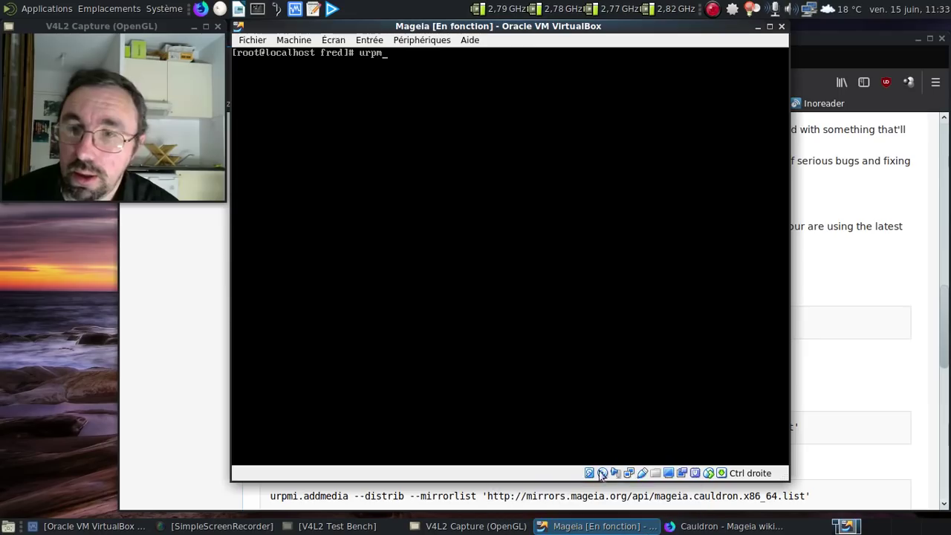
text(i.addmedia)
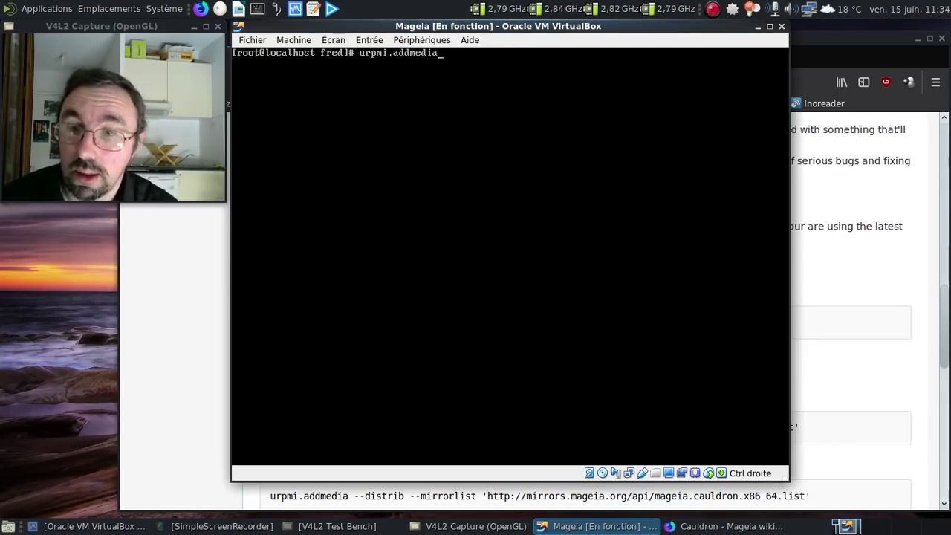
text( --distrib)
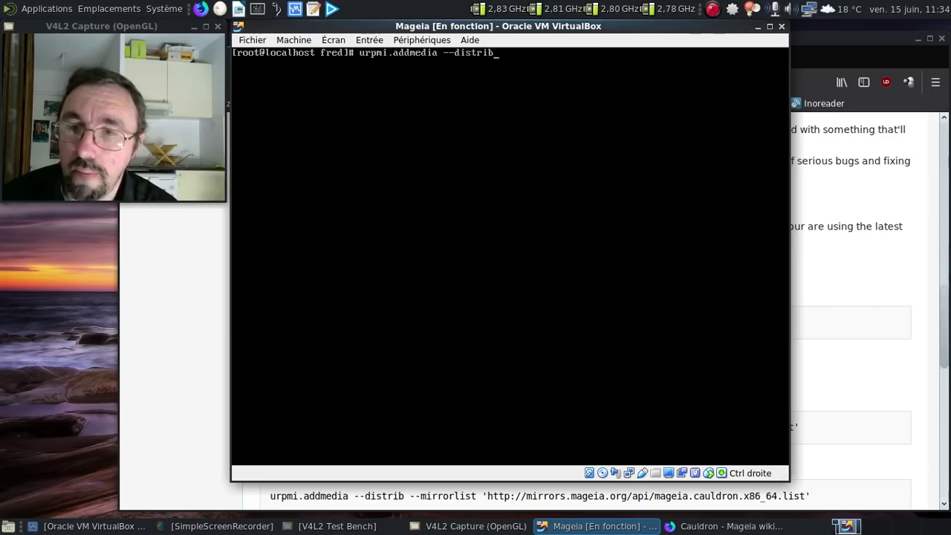
text( --mirr)
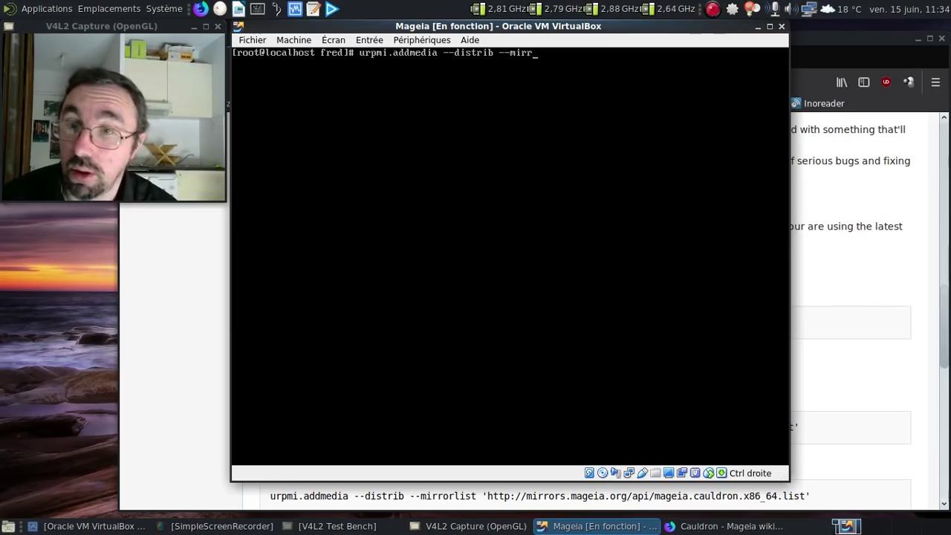
text(orlist)
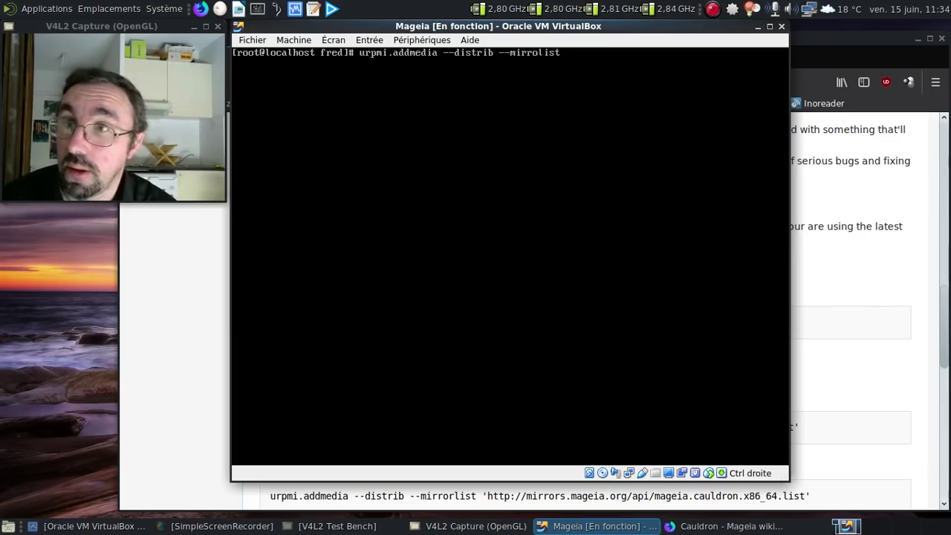
key(BackSpace)
key(BackSpace)
key(BackSpace)
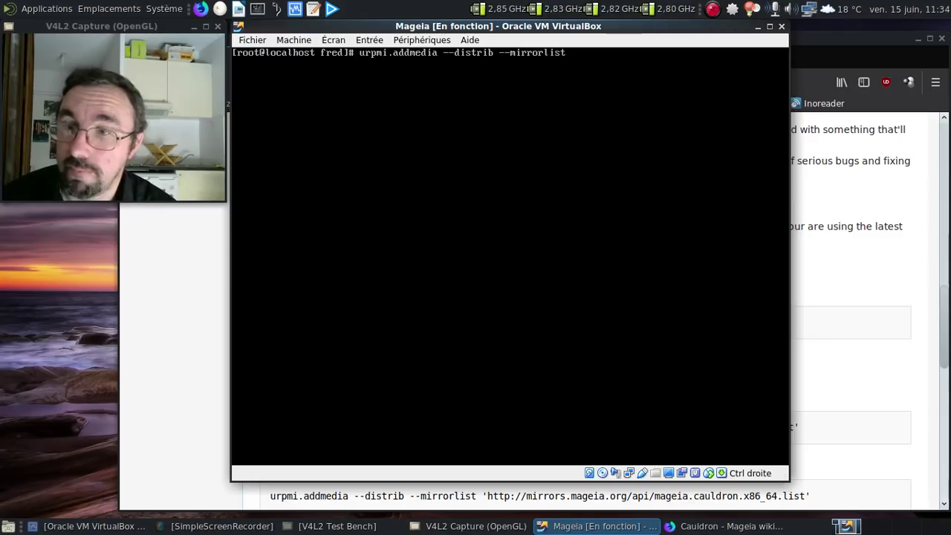
text(st 'http://mirrors.mageioa)
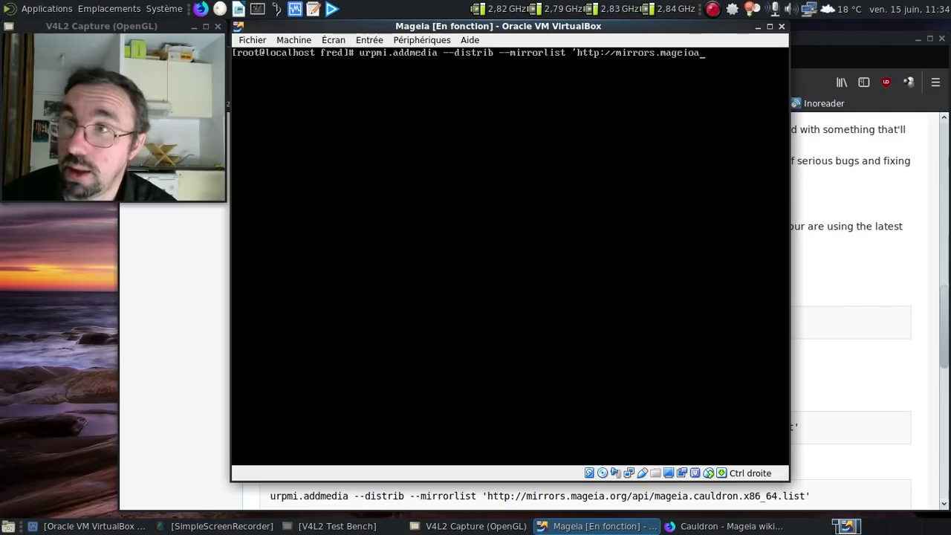
text(pi)
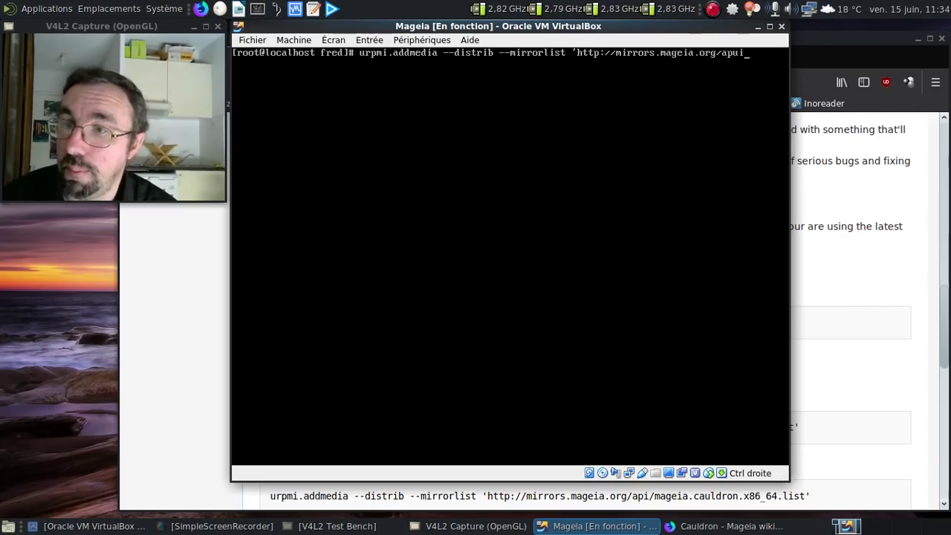
text(/)
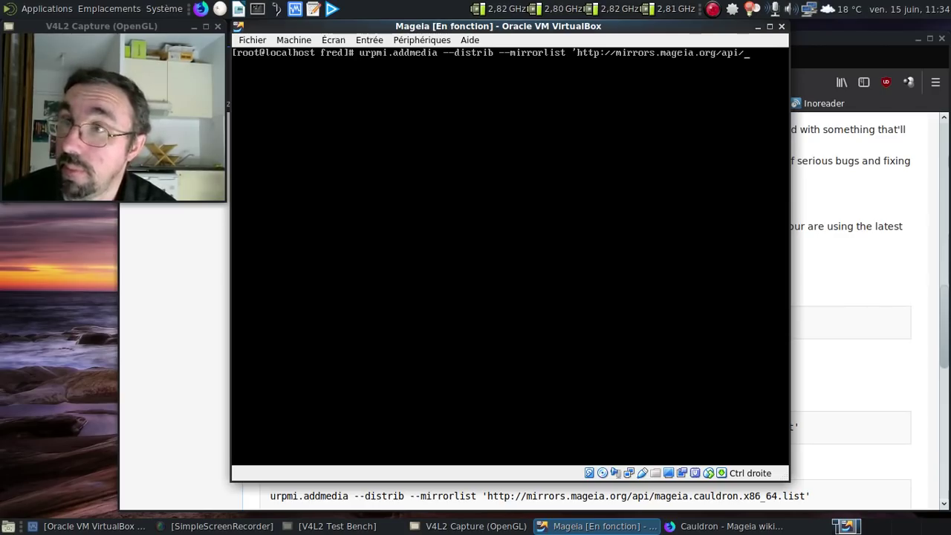
text(mageia.c)
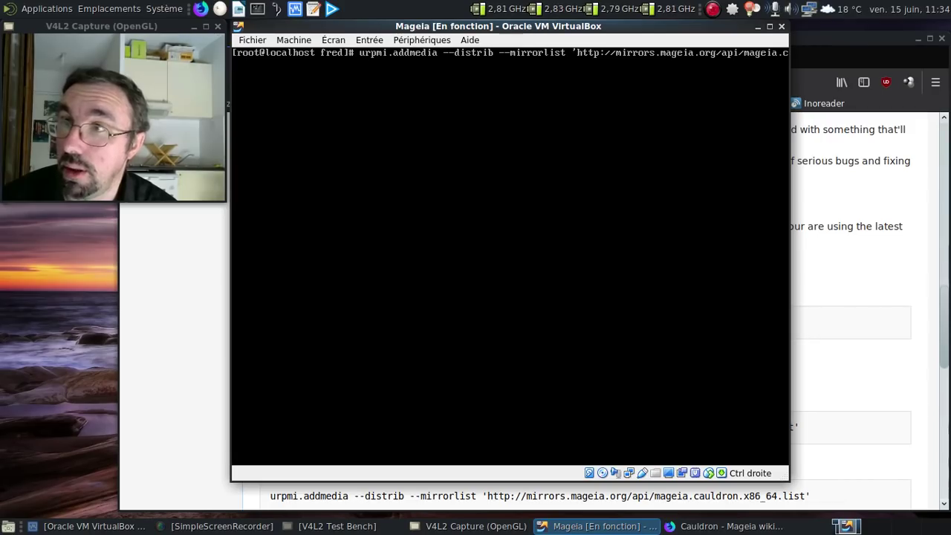
text(auldron.x)
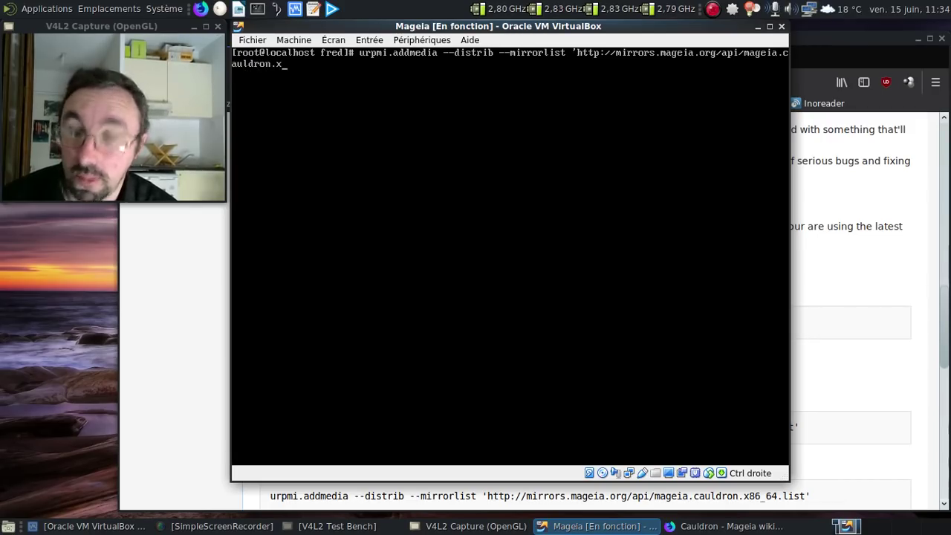
key(Up)
key(Up)
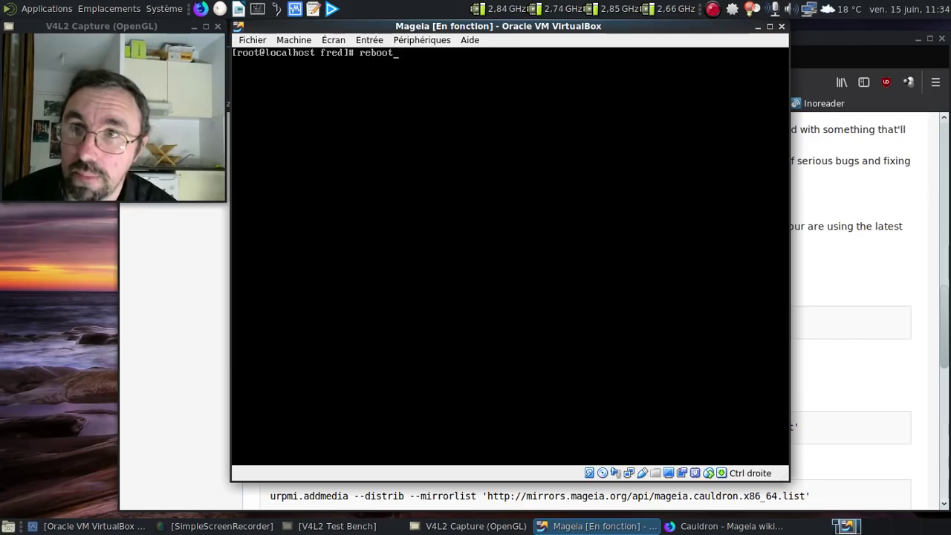
key(Down)
key(Down)
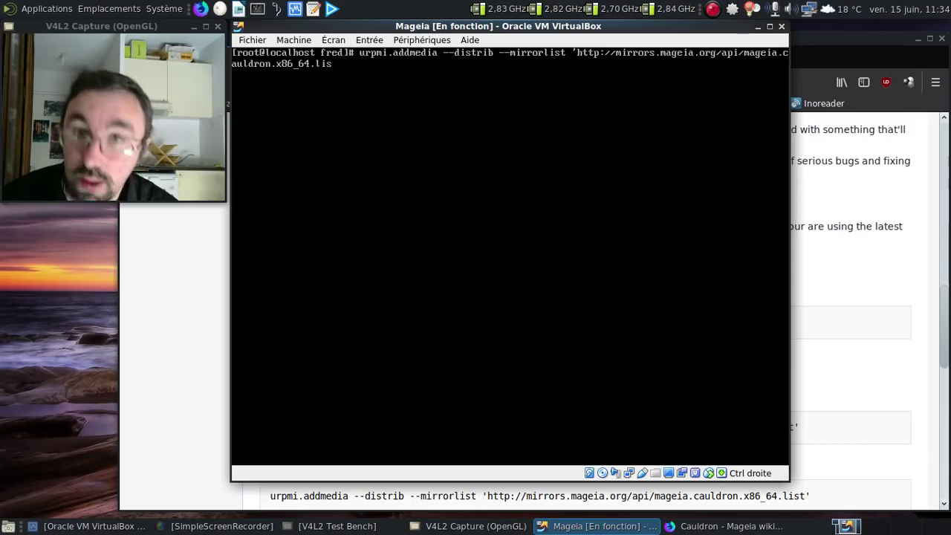
text(t)
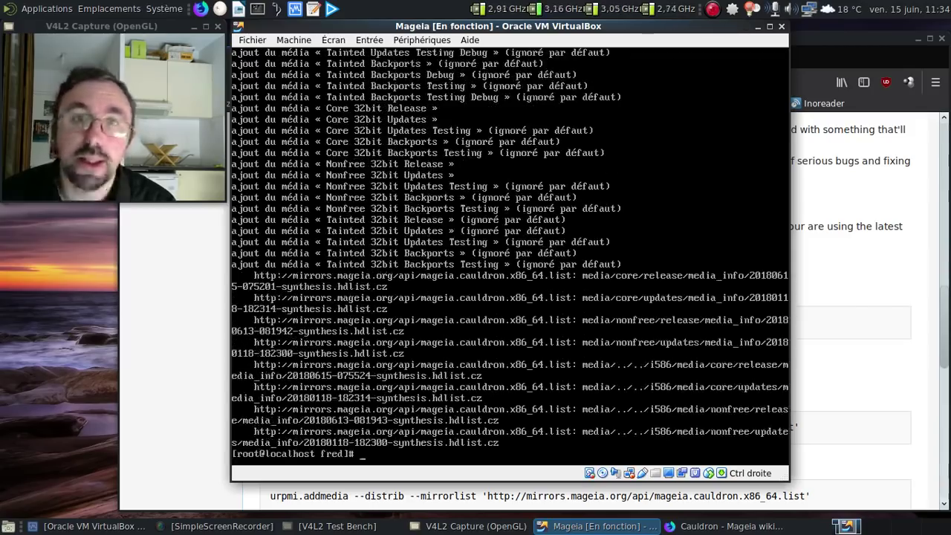
Step: Recall the addmedia command, change x86_64 to i586, and add the i586 Cauldron media
text(urpmi.addmedia --distrib --mirrorlist 'http://mirrors.mageia.org/api/mageia.cauldron.x86_64.list')
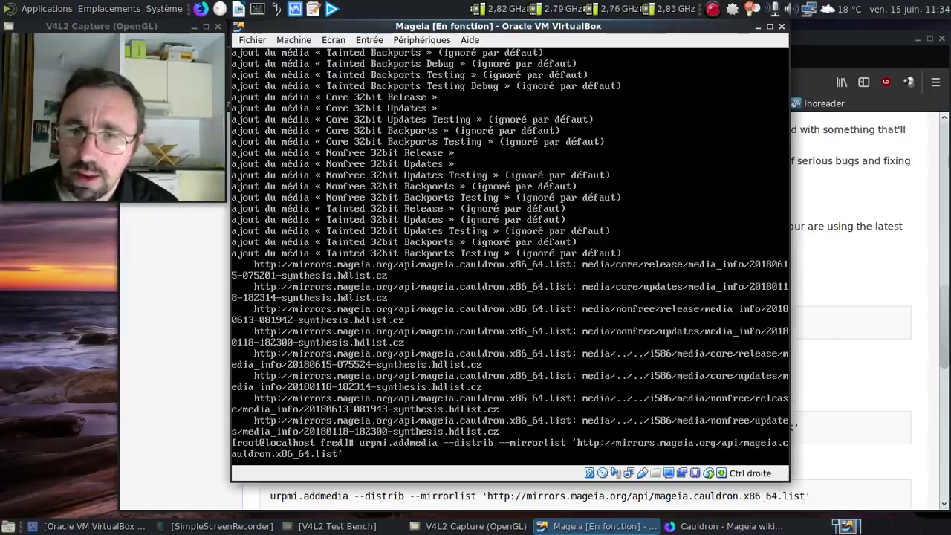
key(Left)
key(Left)
key(Left)
key(Left)
key(Left)
key(Left)
key(BackSpace)
key(BackSpace)
key(BackSpace)
key(BackSpace)
key(BackSpace)
key(BackSpace)
text(i)
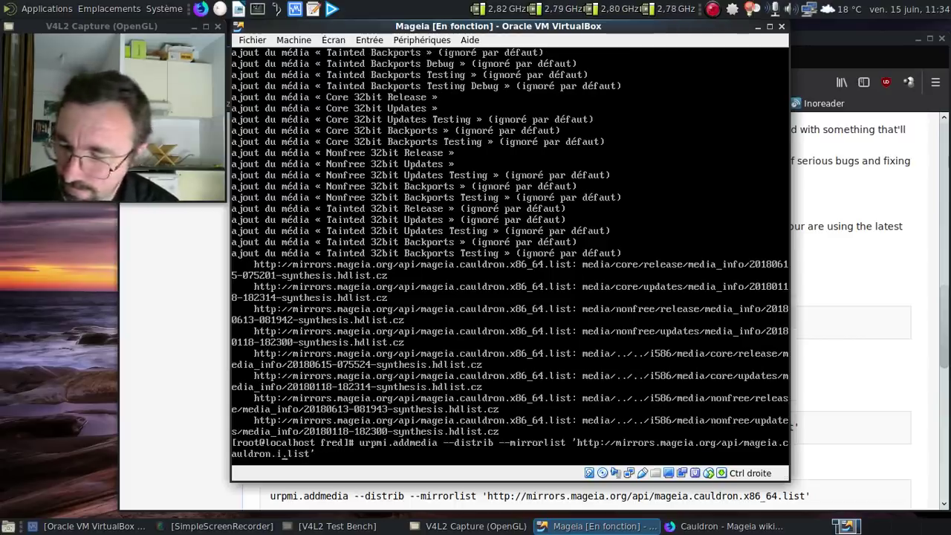
key(Up)
key(Up)
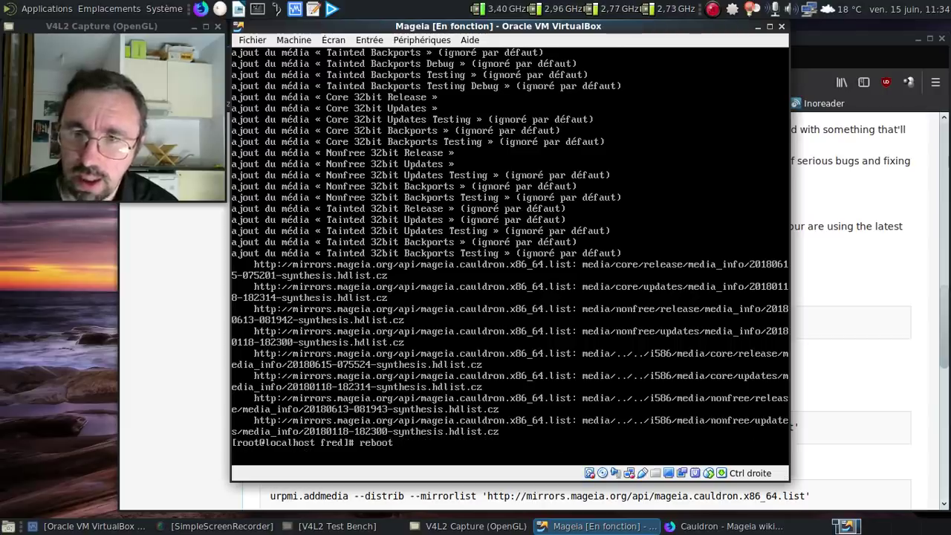
key(Down)
key(Down)
key(Down)
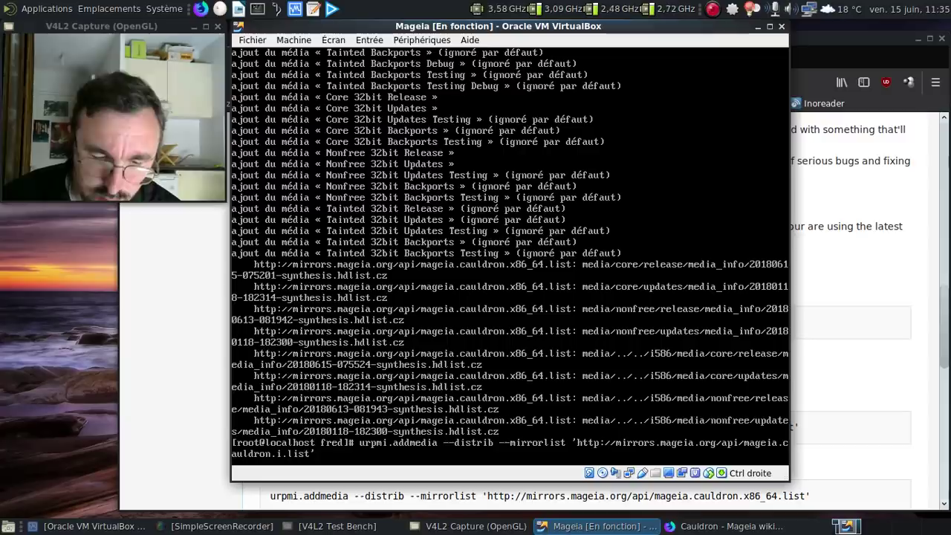
text(586)
key(Return)
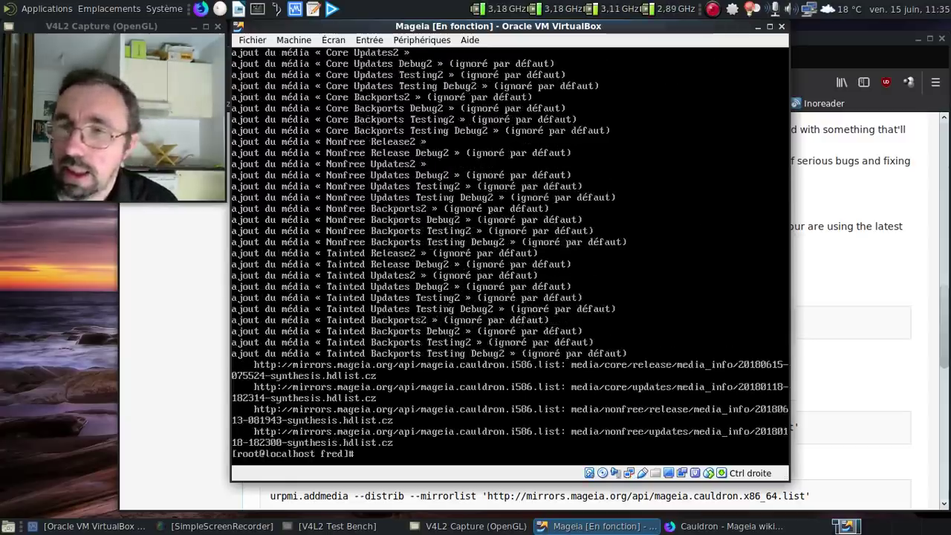
Step: Clear the terminal and run the full upgrade to Cauldron from the shell history
click(922, 414)
scroll(920, 411, down, 4)
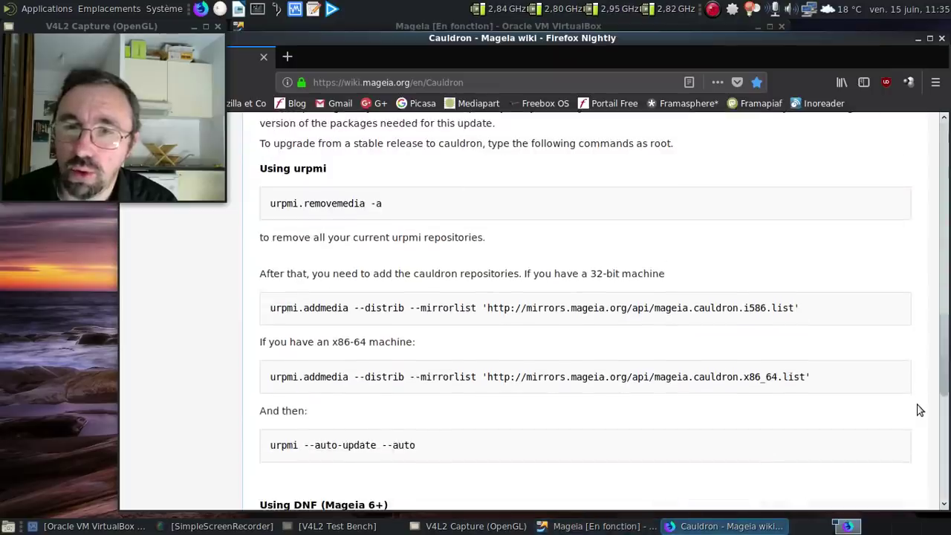
scroll(919, 411, up, 2)
key(alt+Tab)
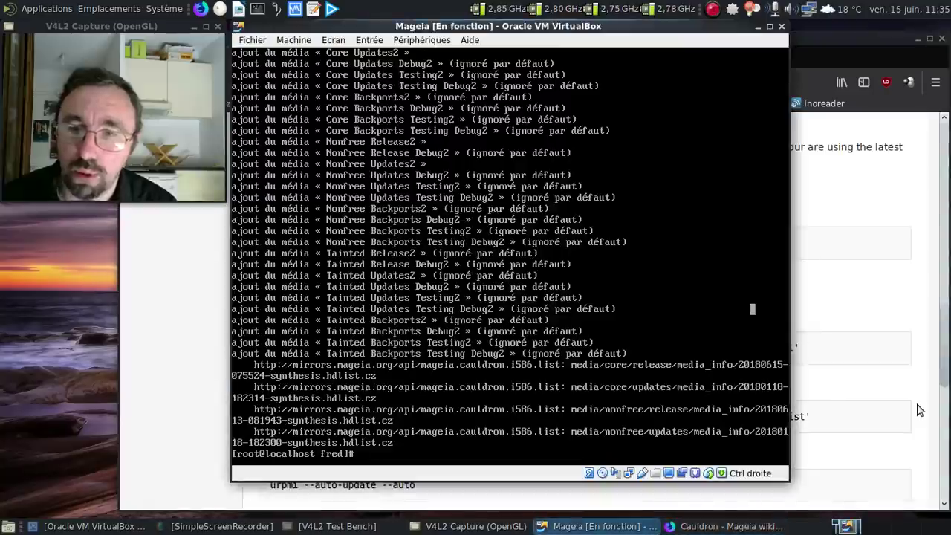
key(ctrl+l)
text(urpmi.removemedia -a)
key(Up)
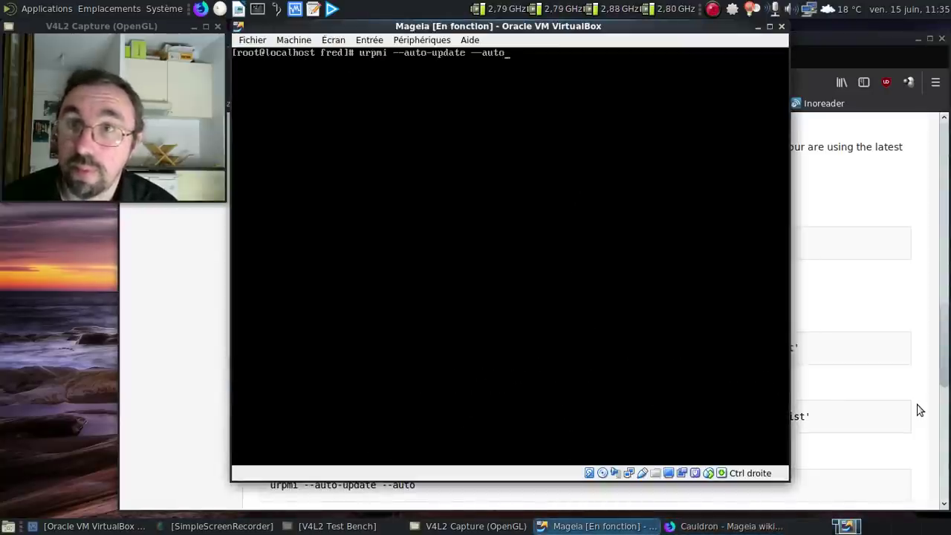
key(Return)
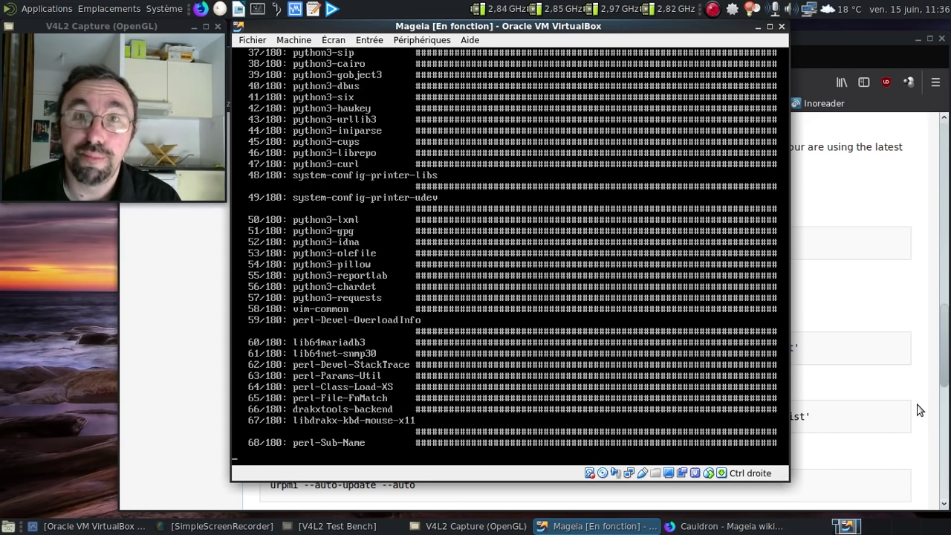
Step: Save the screen recording so far, then reboot the guest from the root prompt
click(713, 9)
click(735, 62)
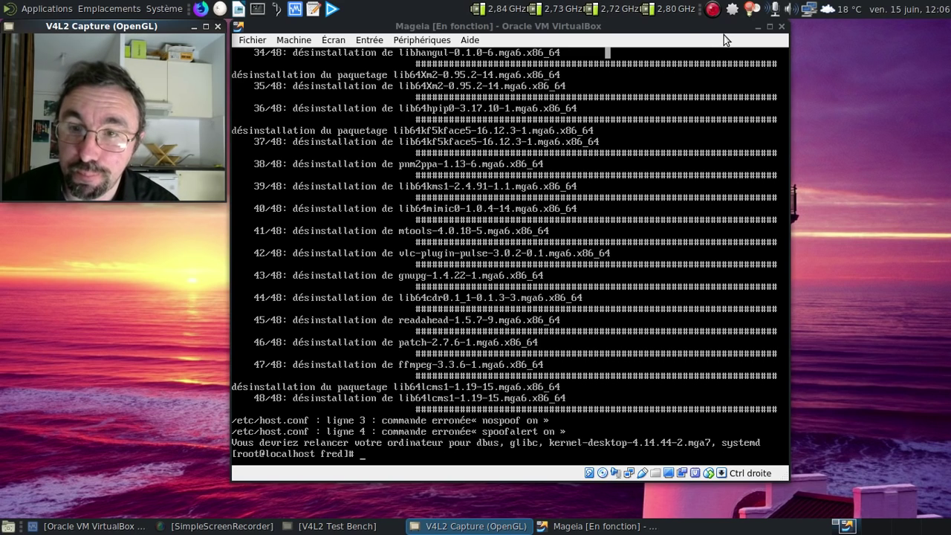
click(479, 51)
text(re)
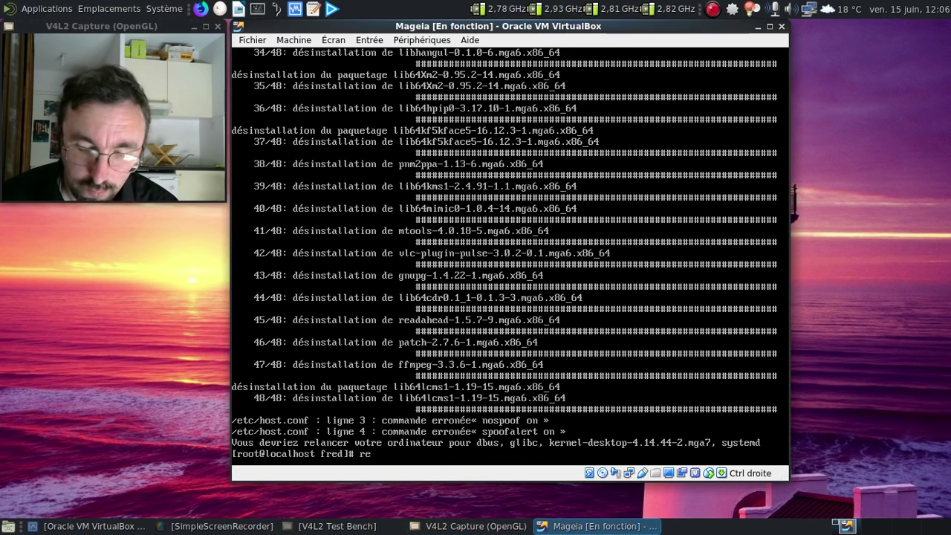
text(boot)
key(Return)
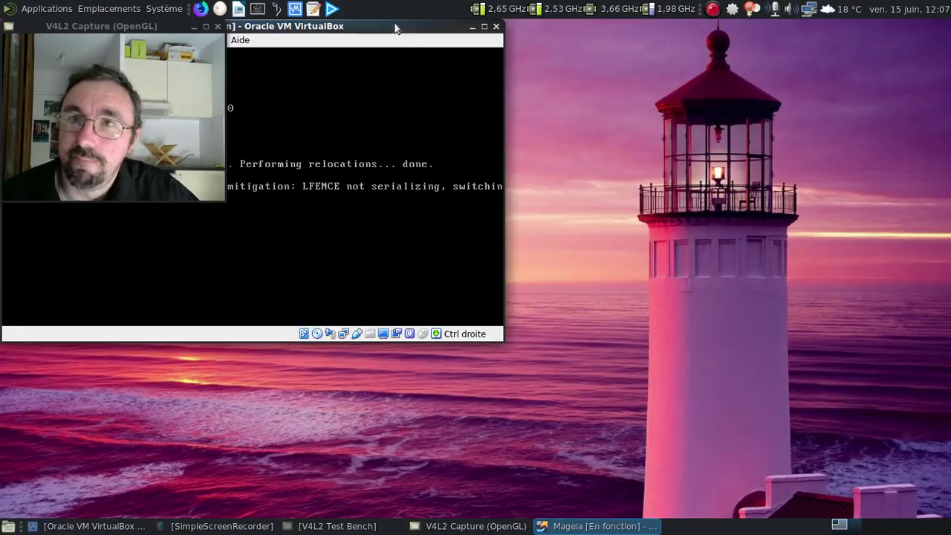
Step: Drag the shrunken VirtualBox window back to the centre while the guest boots
drag(396, 28, 628, 34)
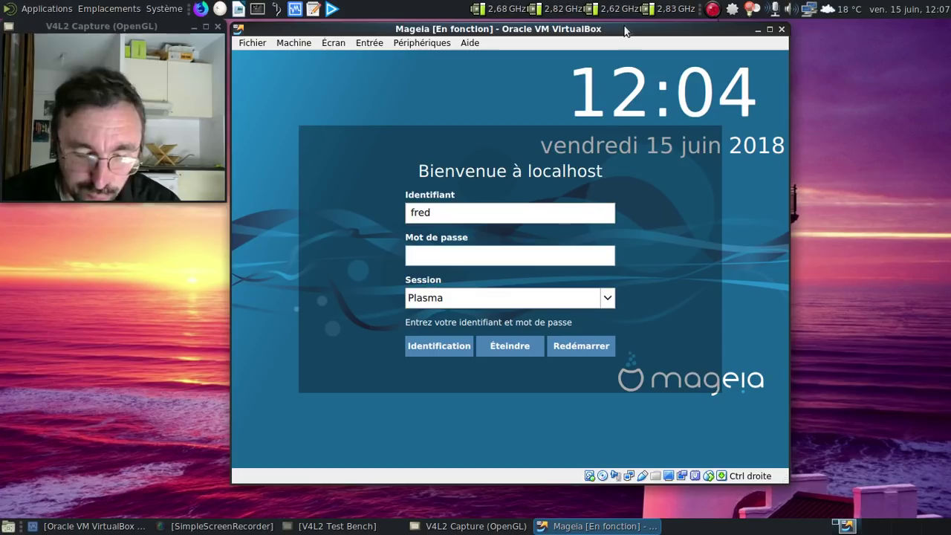
Step: Enter the user's password at Mot de passe, correcting a typo, and log into Plasma
text(••••)
key(BackSpace)
key(BackSpace)
key(BackSpace)
key(BackSpace)
text(••••••)
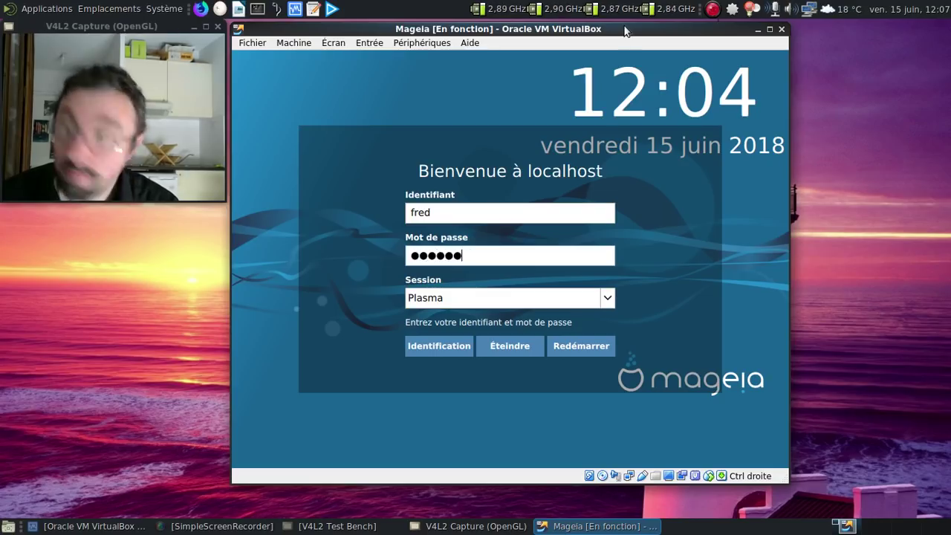
text(••)
key(Return)
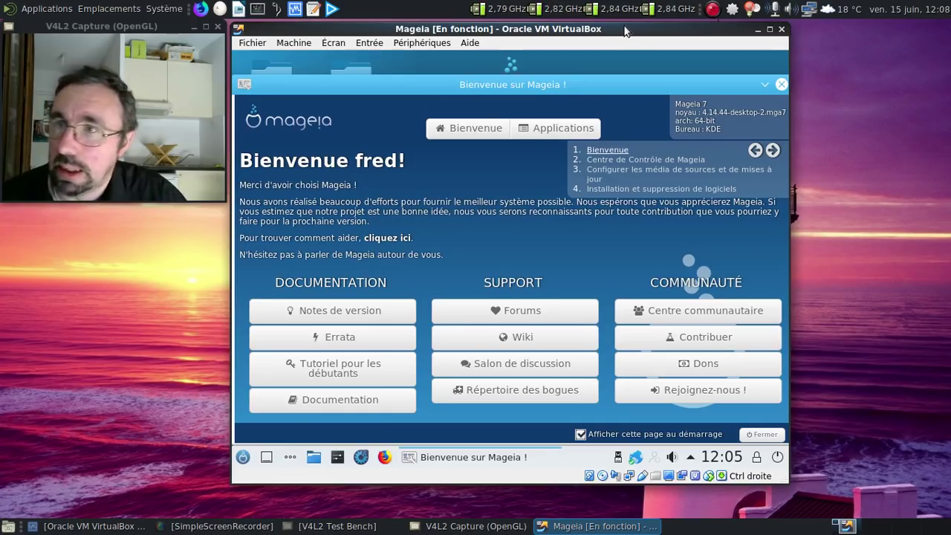
Step: Close the welcome window, open KInfoCenter via a kinfo search to confirm Mageia 7, then close it
click(781, 84)
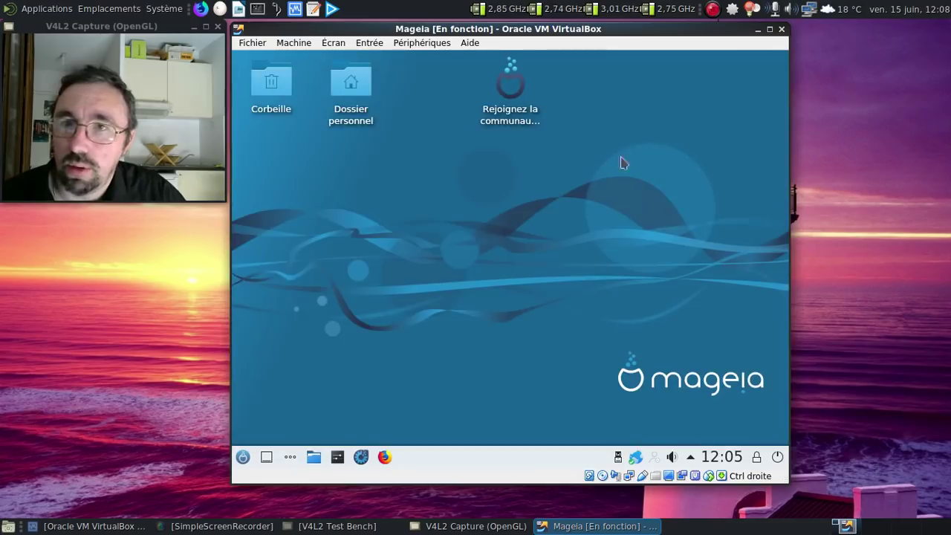
click(243, 457)
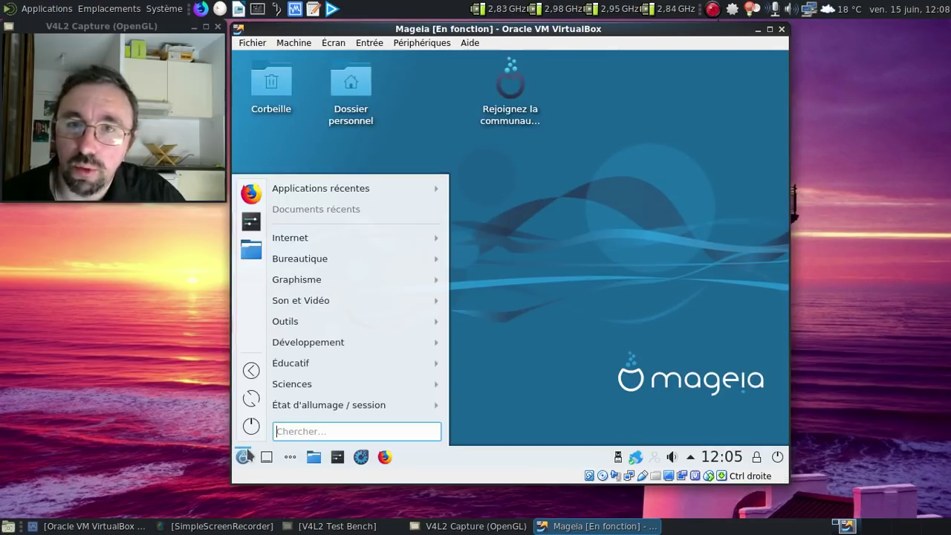
text(kinfo)
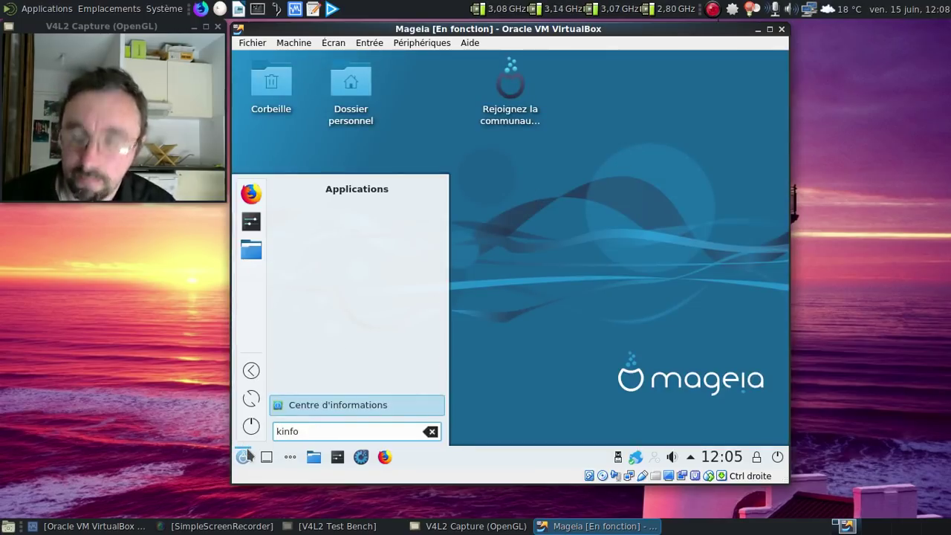
key(Return)
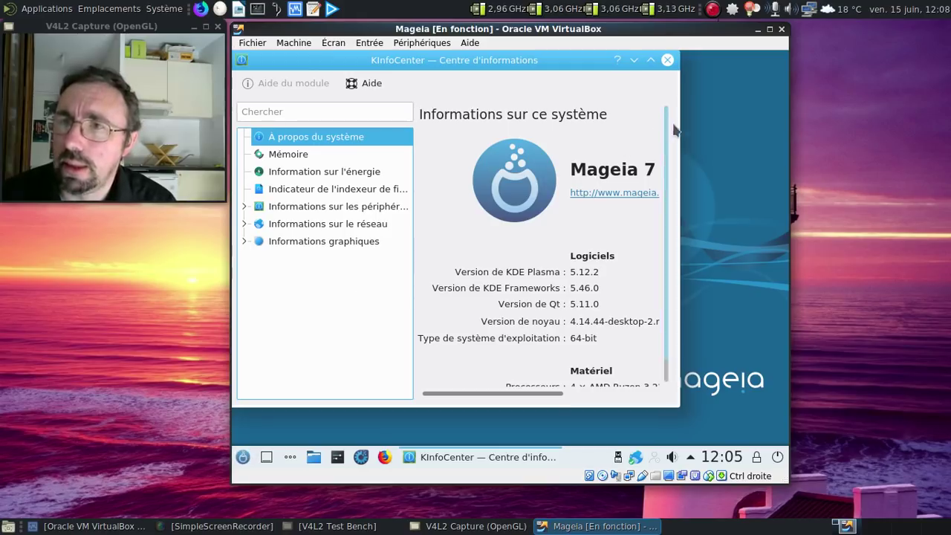
click(667, 61)
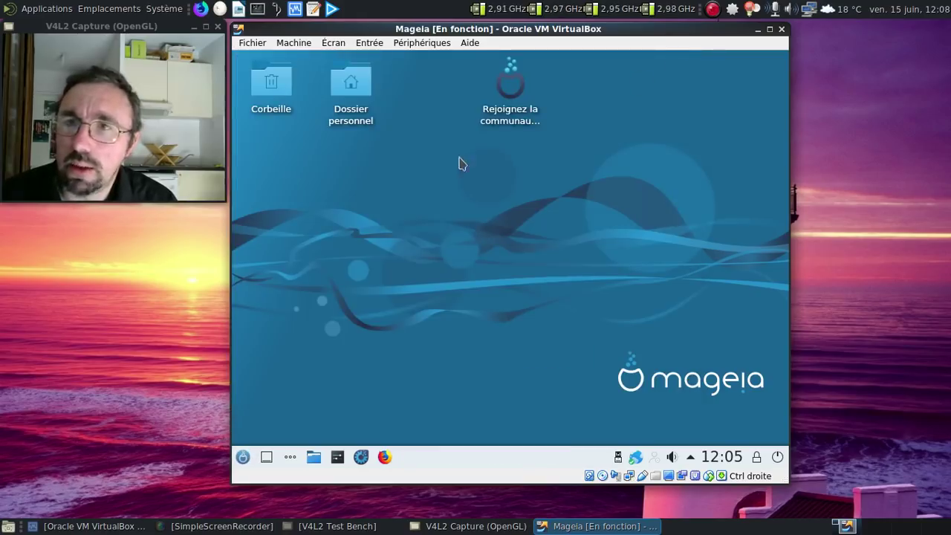
click(385, 460)
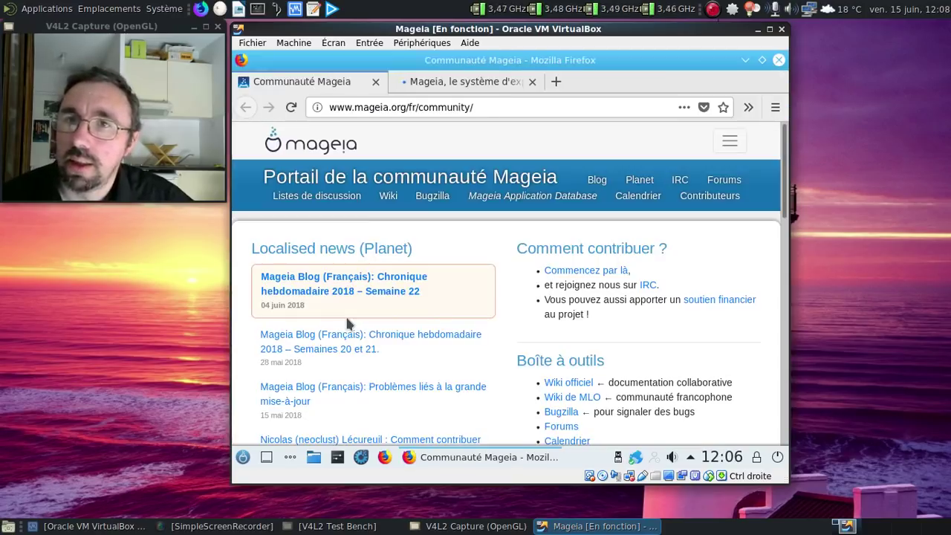
click(375, 81)
click(775, 107)
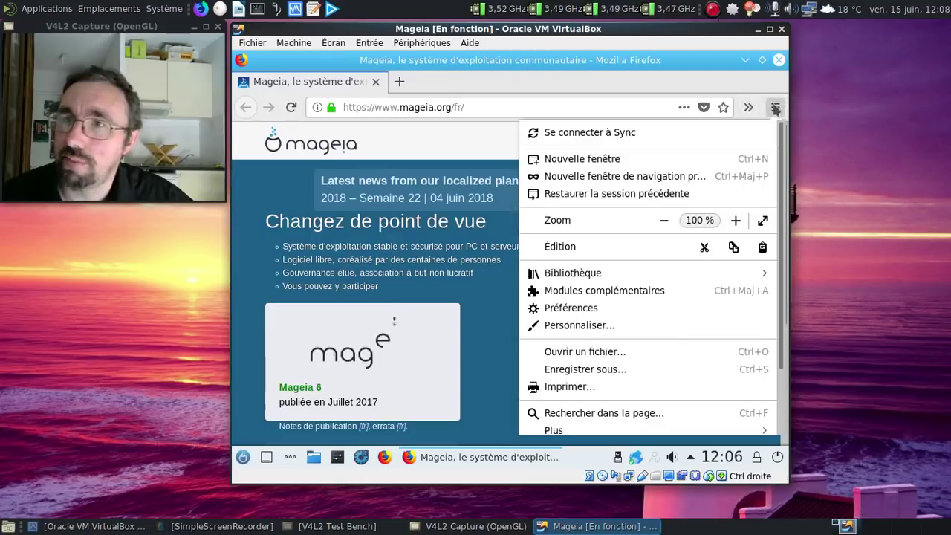
scroll(647, 387, down, 3)
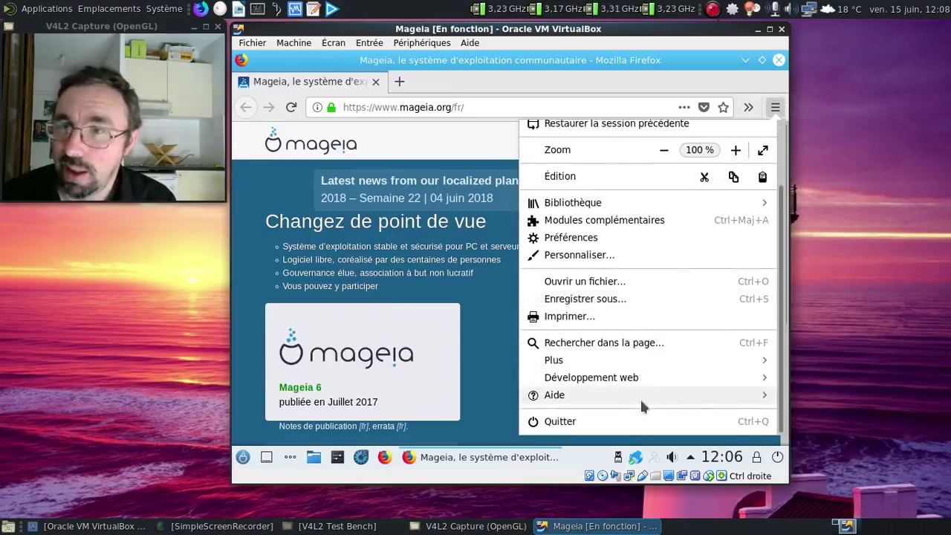
click(640, 396)
click(592, 283)
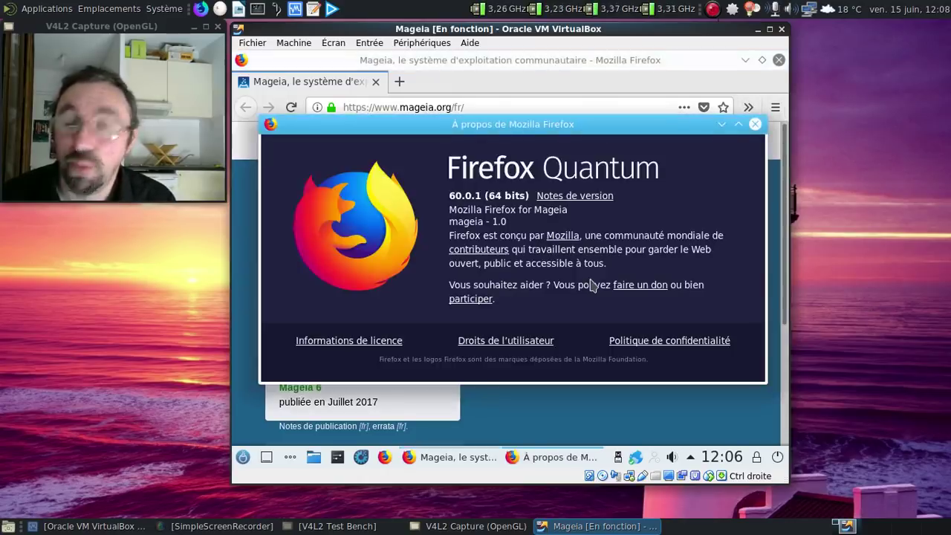
click(755, 124)
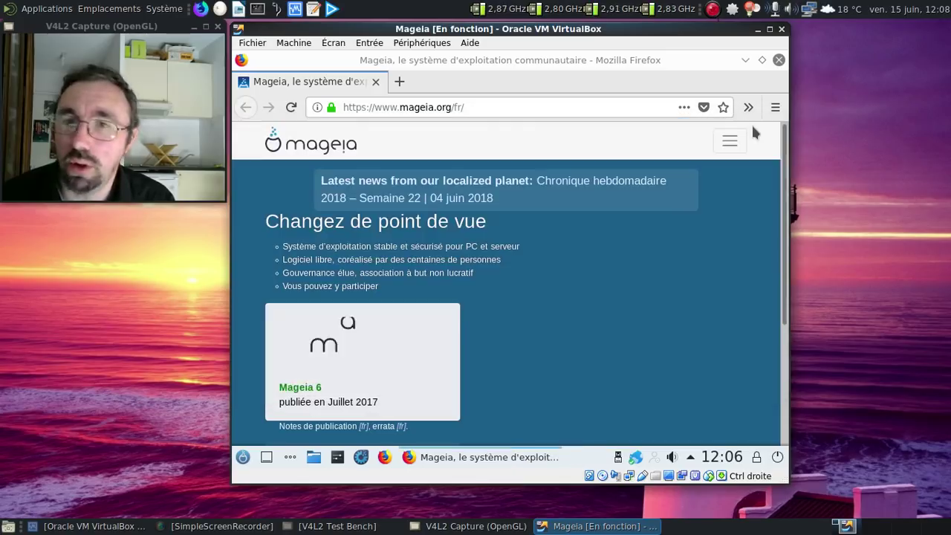
click(778, 60)
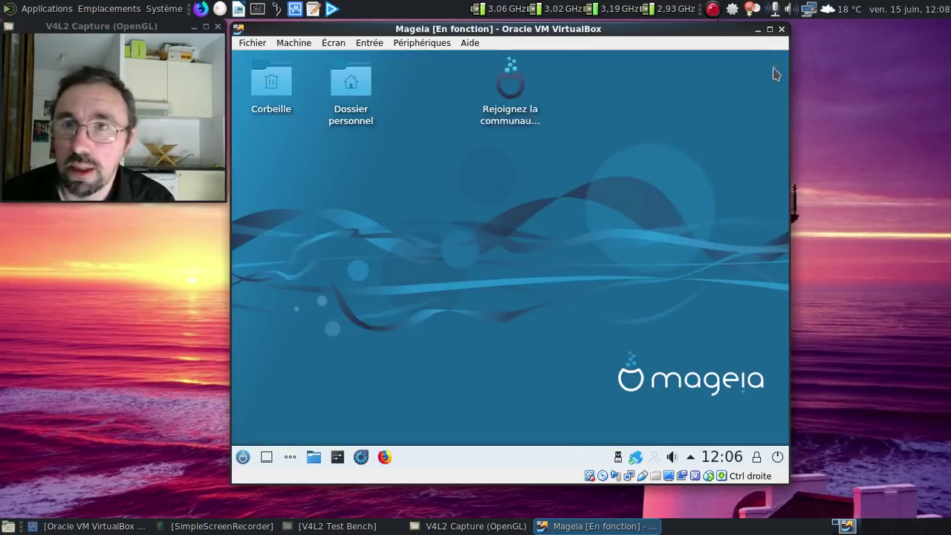
click(244, 456)
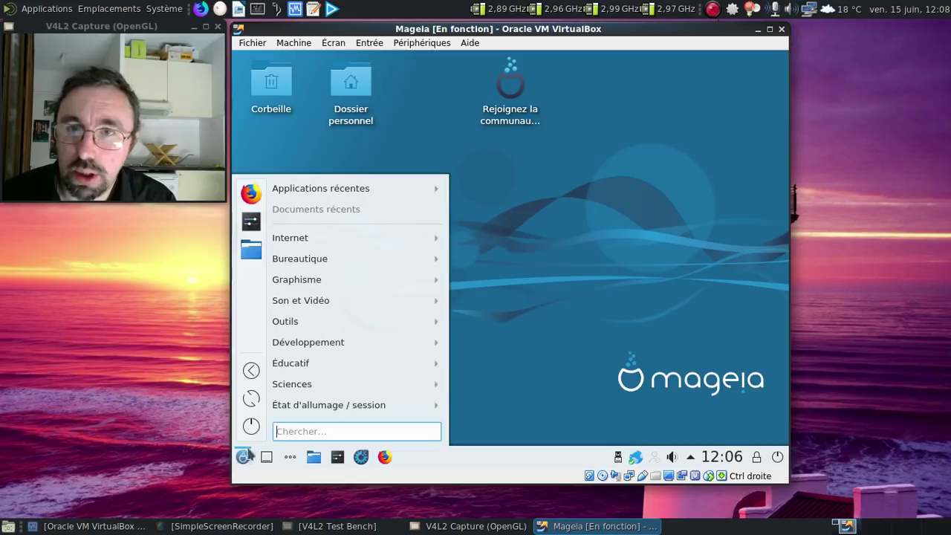
mouse_move(306, 261)
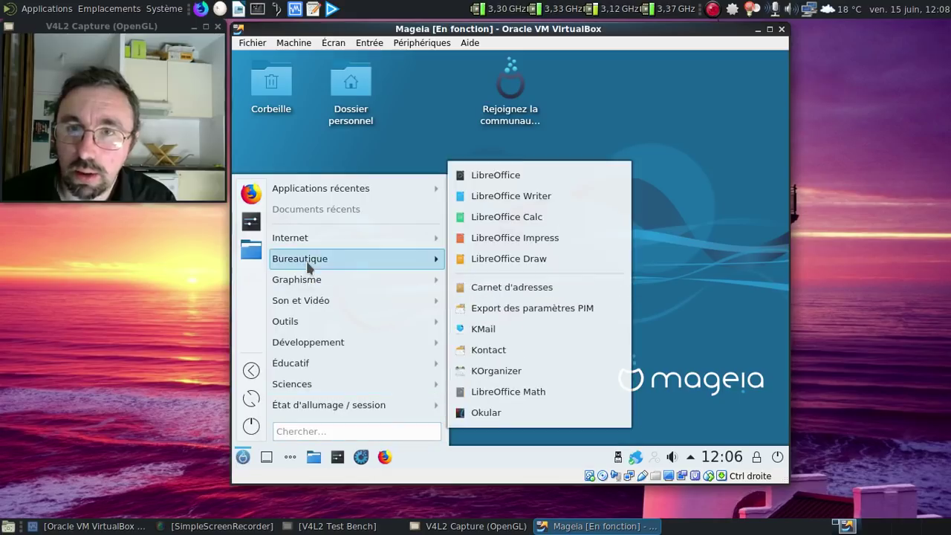
click(494, 212)
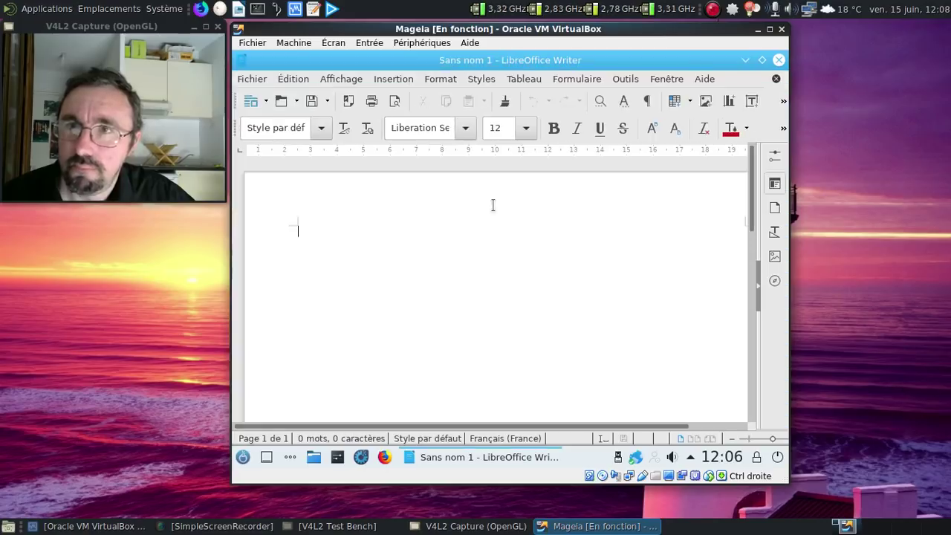
click(702, 80)
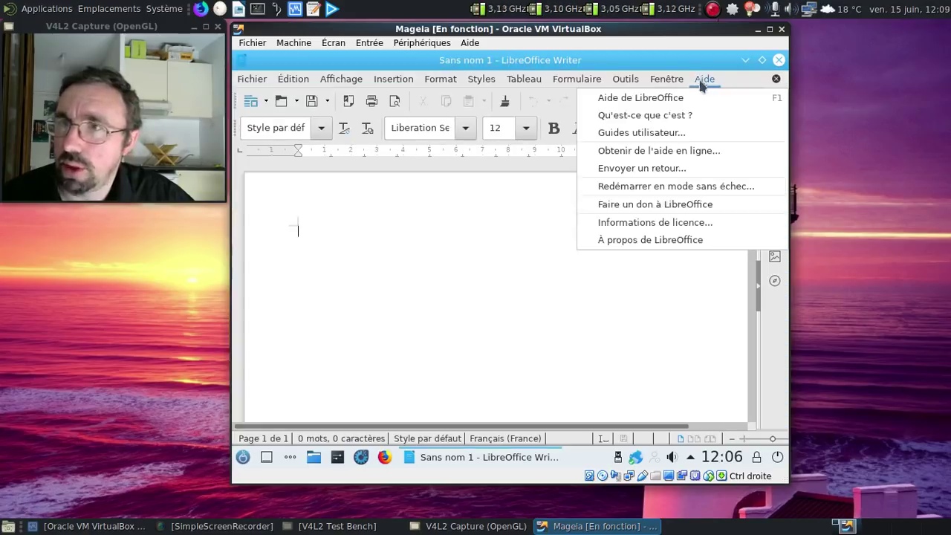
click(667, 236)
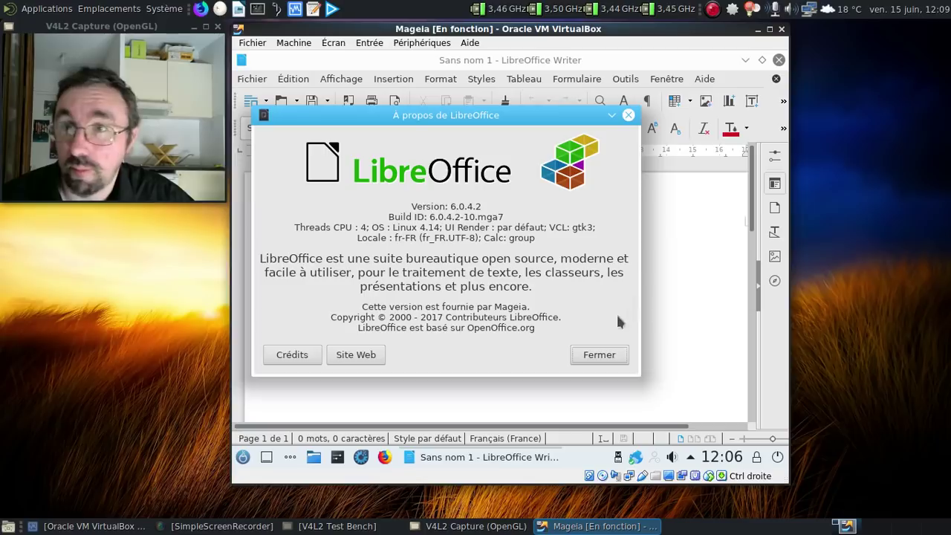
click(594, 356)
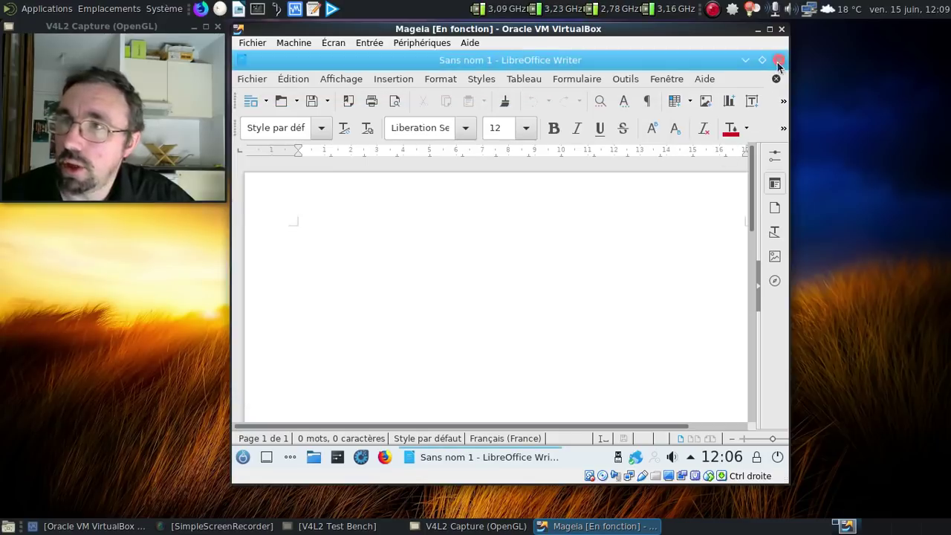
click(779, 59)
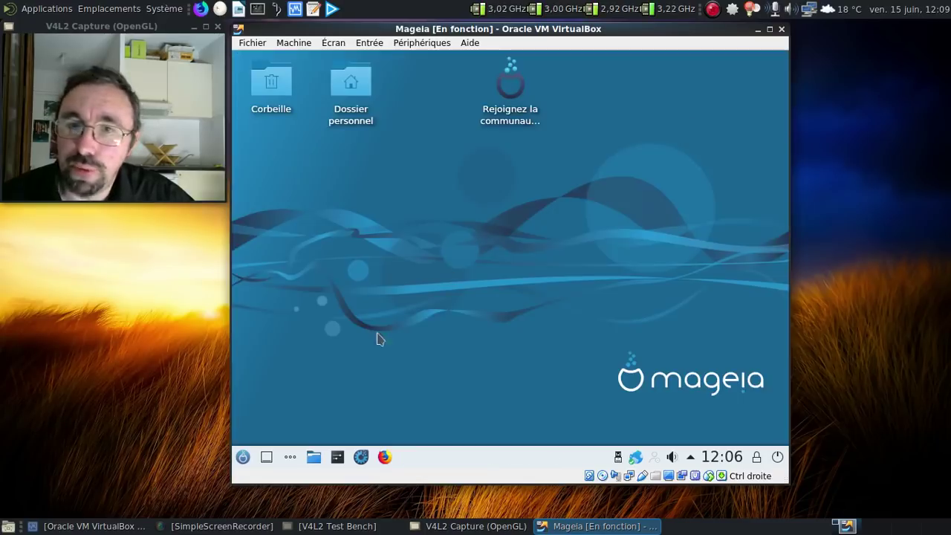
Step: Open and close the home folder in the file manager, then launch VLC from the launcher
click(314, 457)
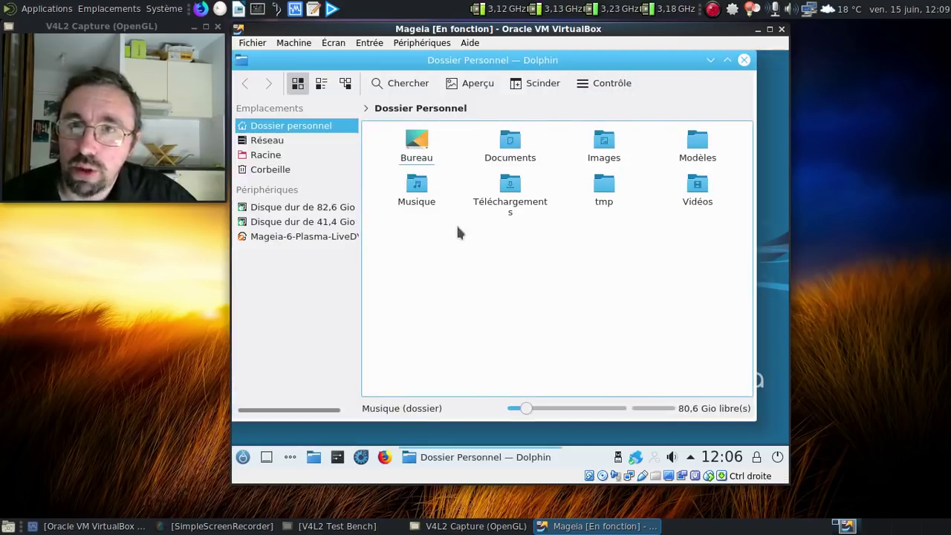
click(745, 60)
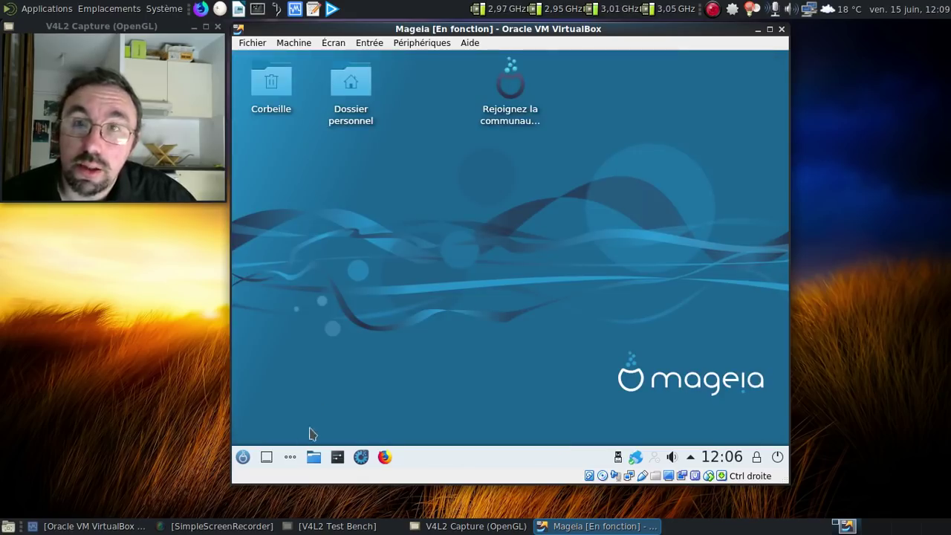
click(243, 457)
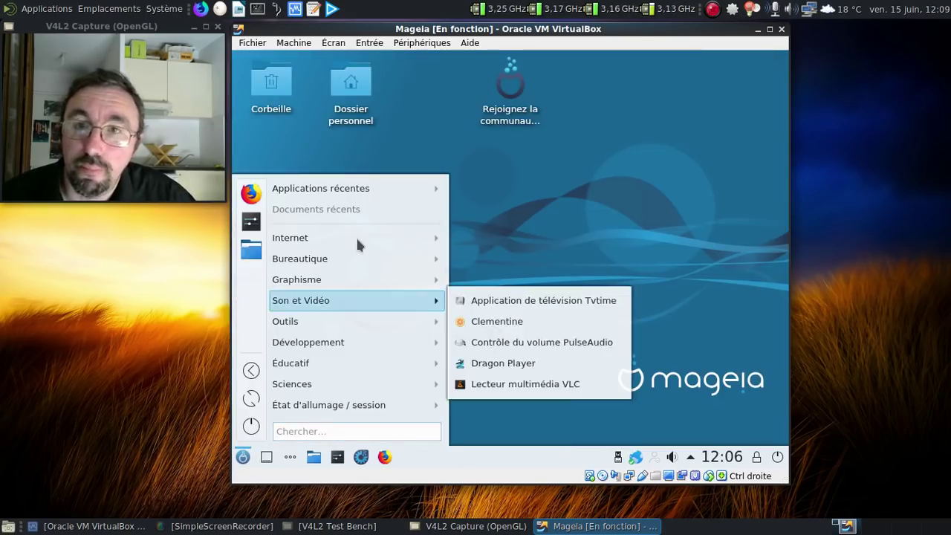
mouse_move(352, 239)
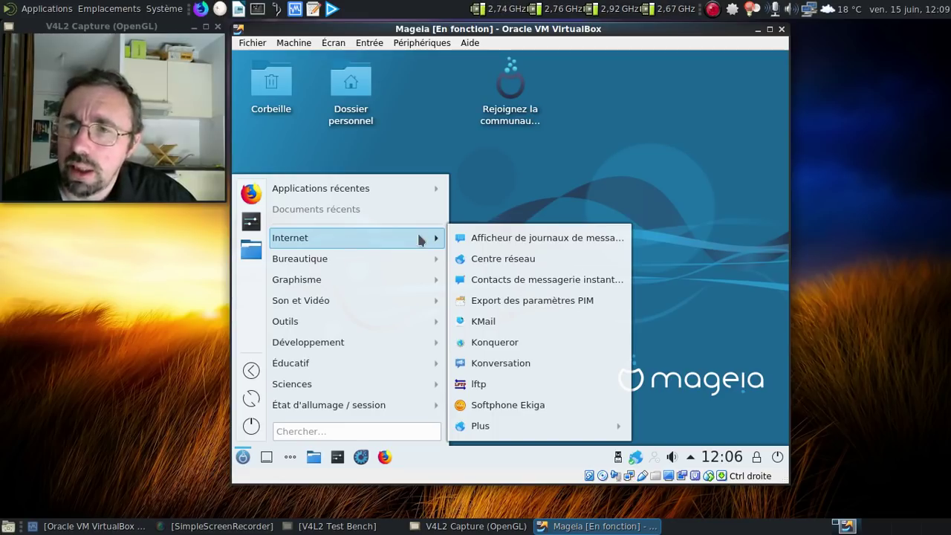
mouse_move(387, 259)
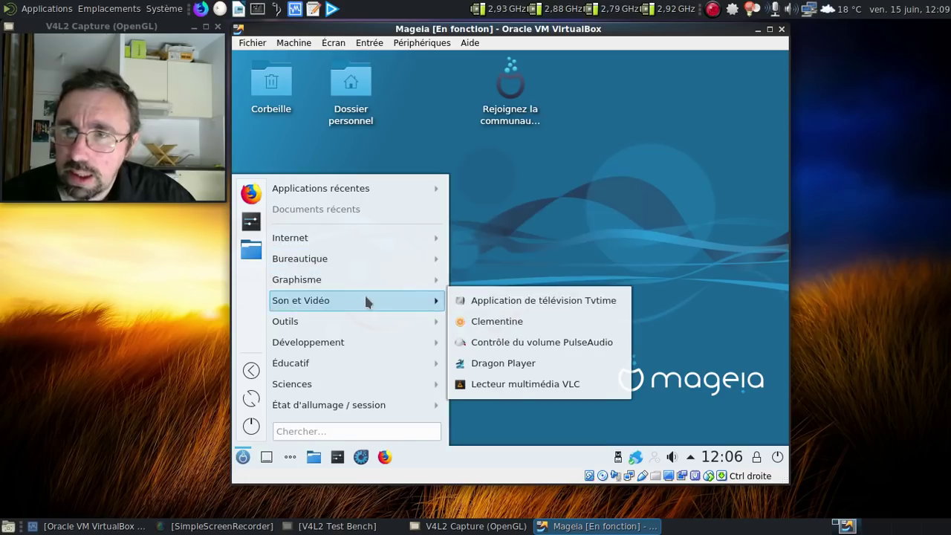
mouse_move(419, 290)
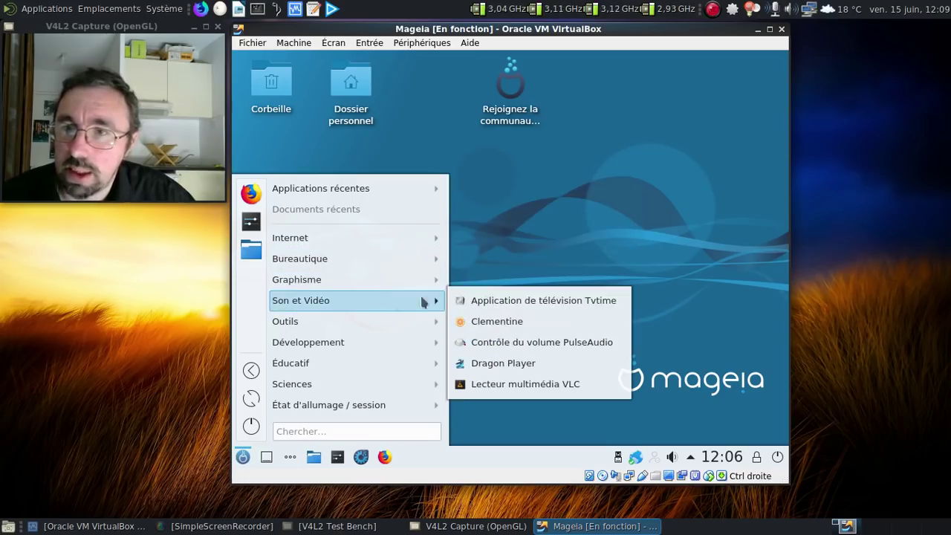
click(502, 391)
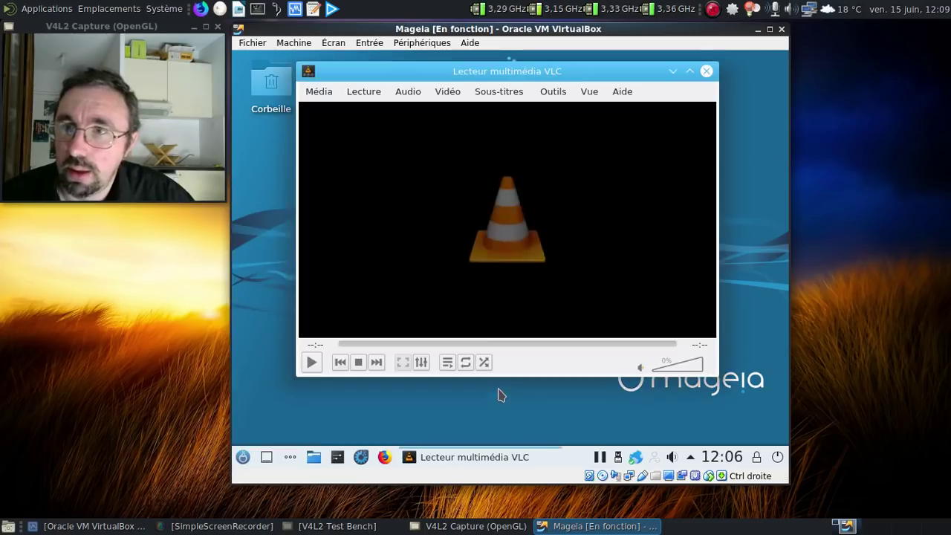
Step: Confirm VLC reports version 3.0.3 Vetinari, close it, and reopen the applications menu
click(619, 102)
click(629, 133)
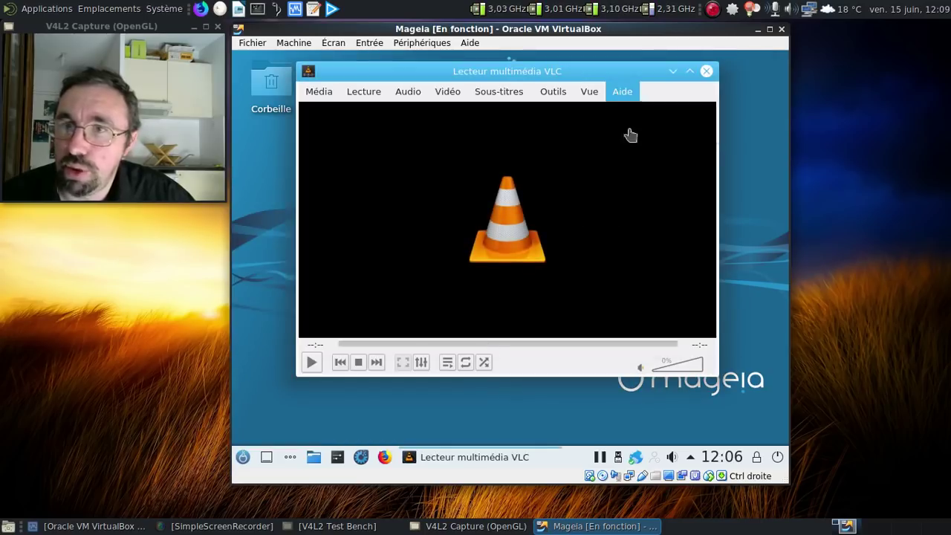
click(706, 71)
click(242, 458)
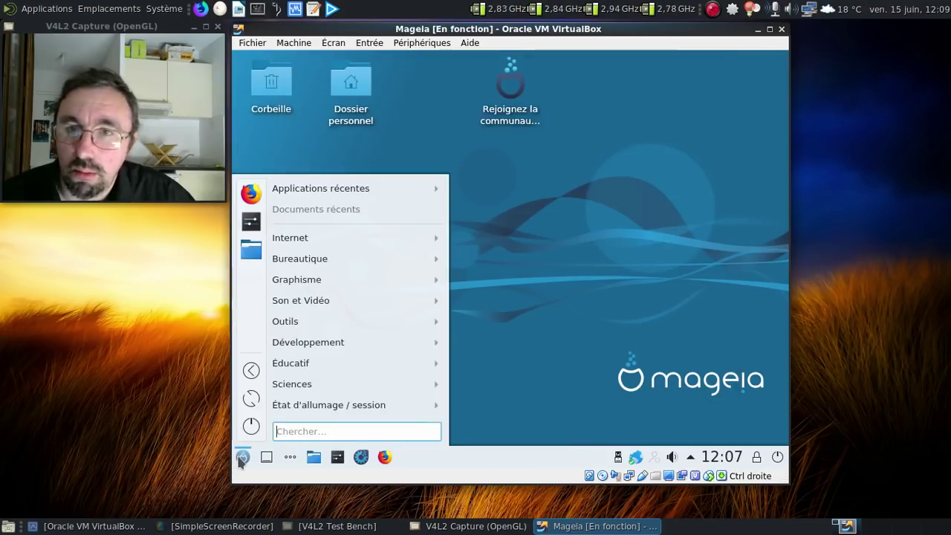
mouse_move(311, 307)
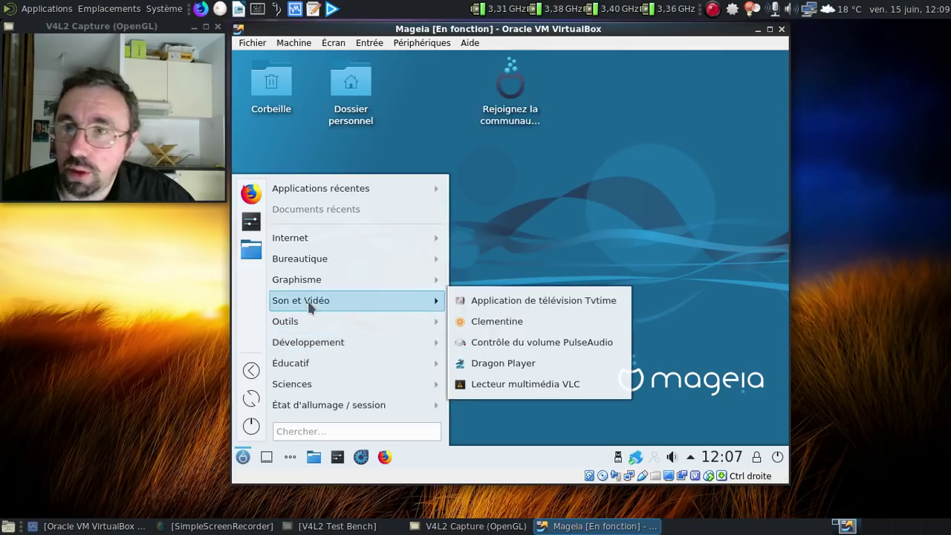
Step: Launch GIMP, move its window to the upper left, and switch to Mode fenêtre unique
mouse_move(342, 284)
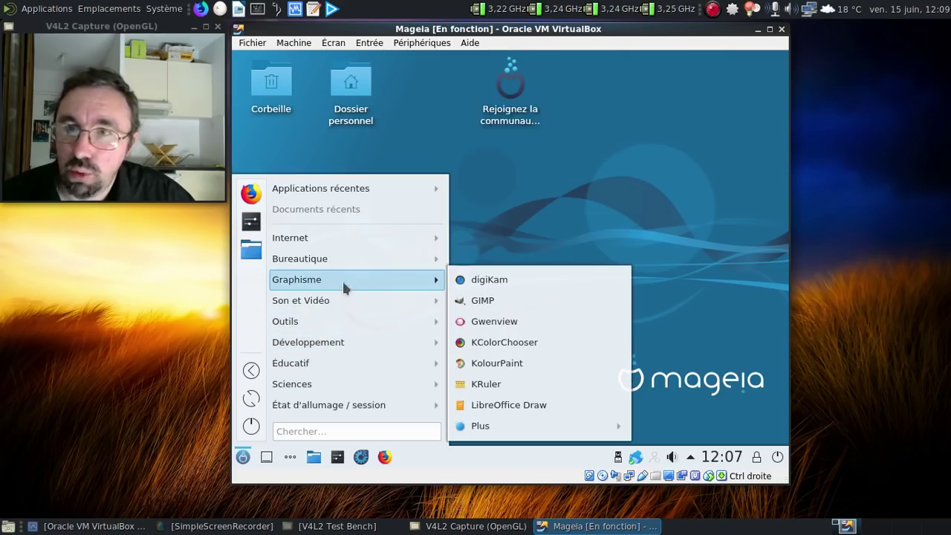
click(501, 302)
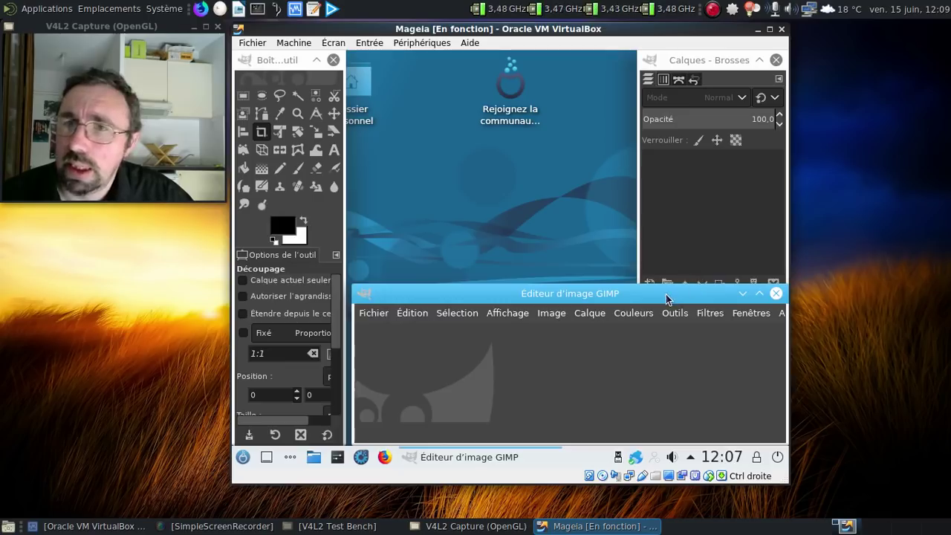
drag(667, 299, 569, 140)
click(664, 154)
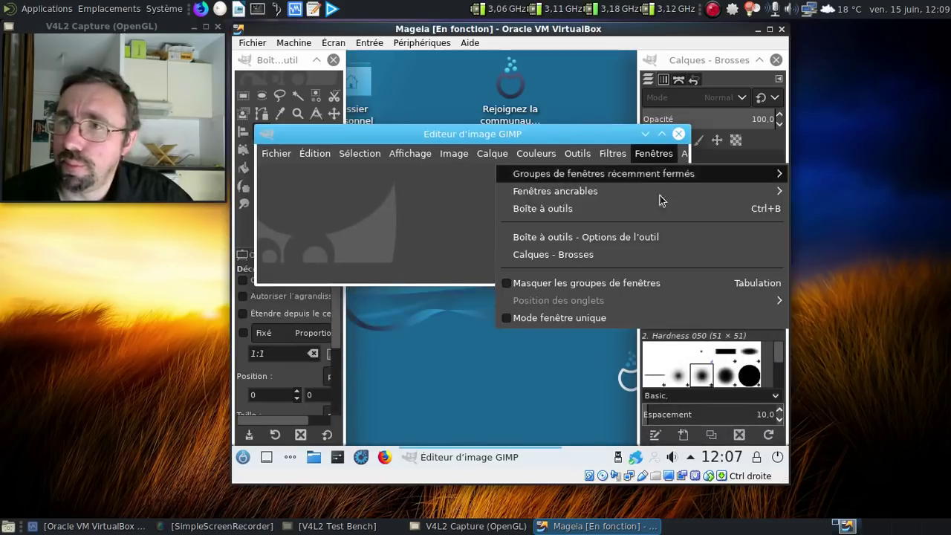
click(629, 319)
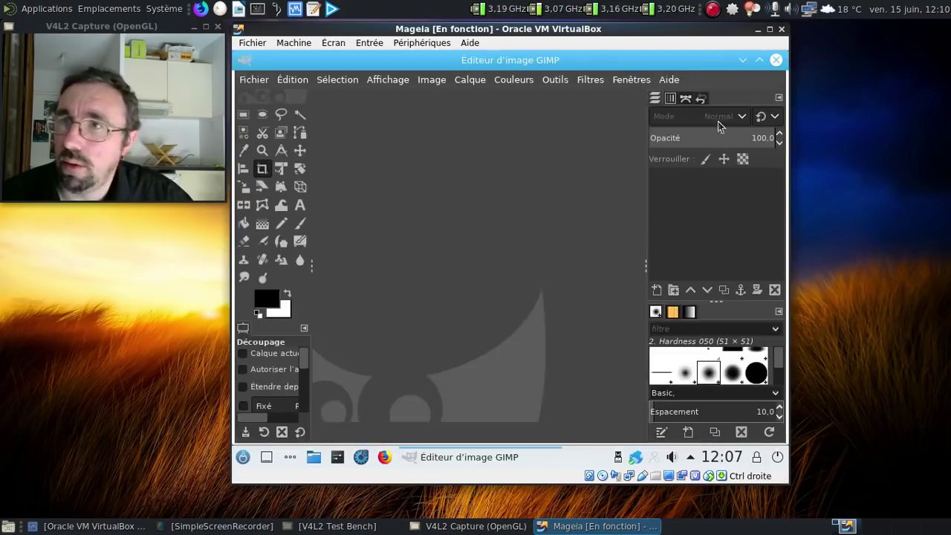
Step: View GIMP's About information, close it, then quit GIMP
click(670, 80)
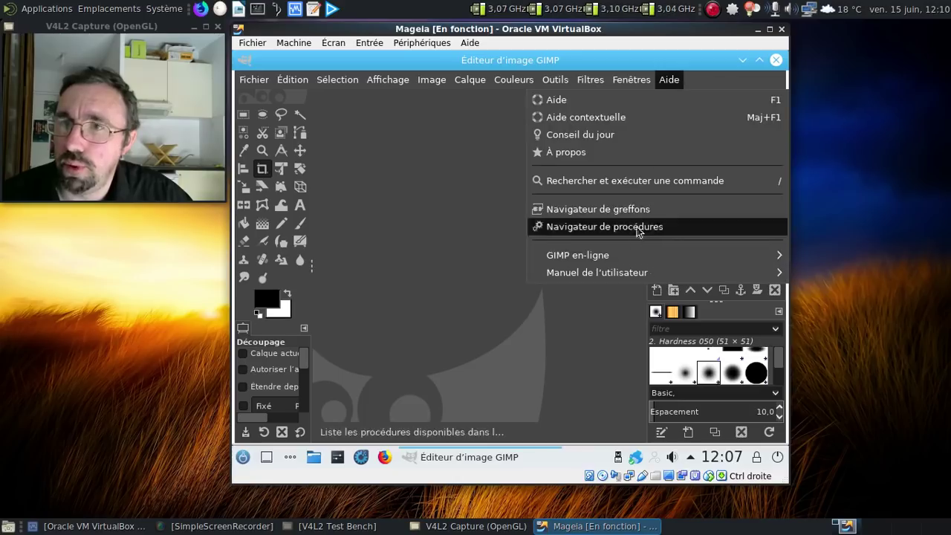
click(612, 158)
click(646, 143)
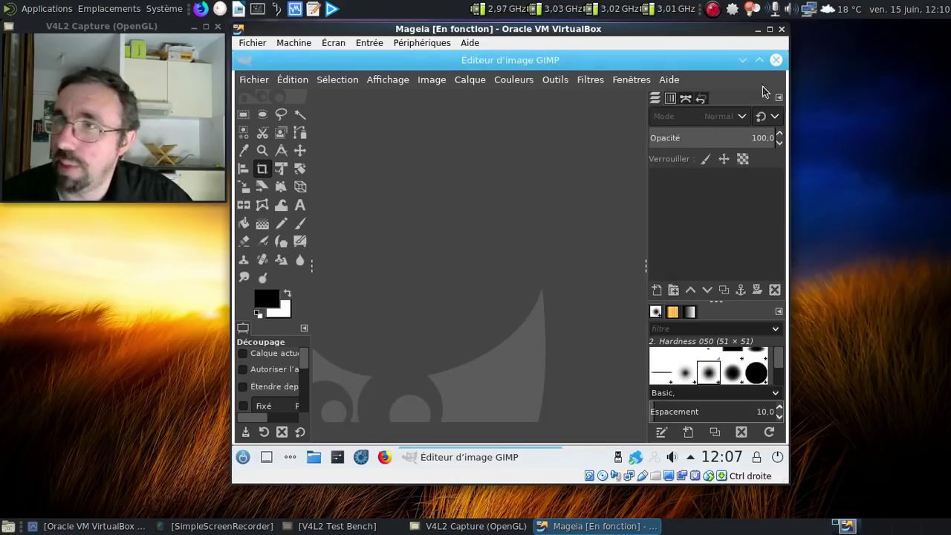
click(776, 59)
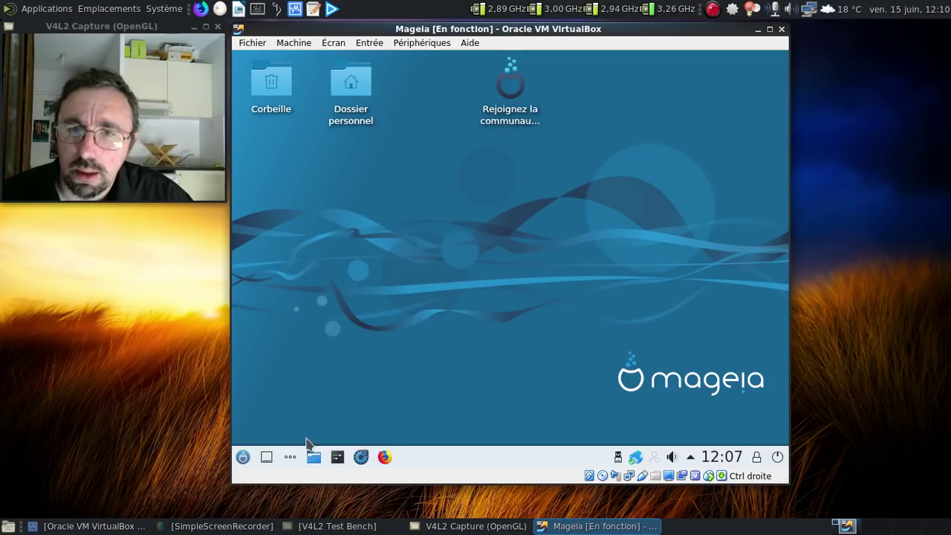
Step: Open Configuration du système from the application list, scroll through it, and close it
click(243, 457)
mouse_move(307, 257)
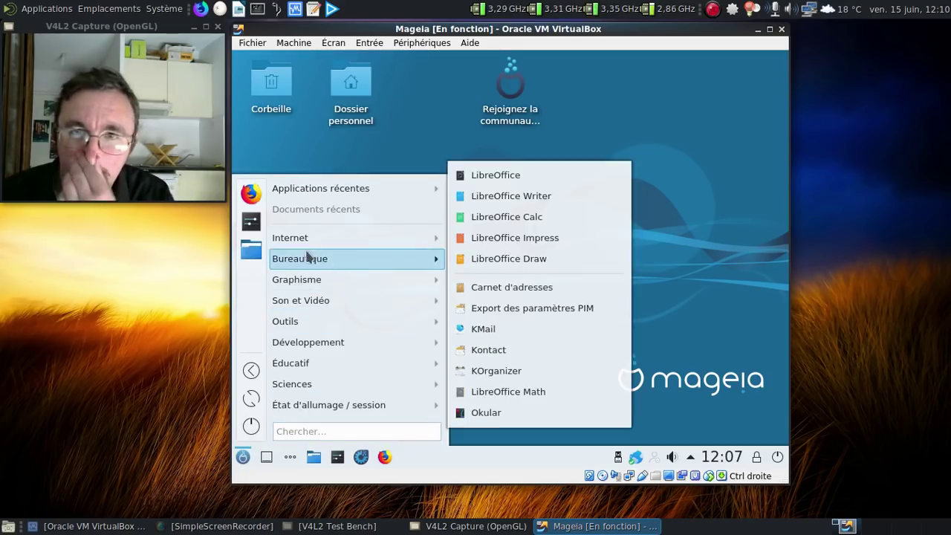
click(254, 223)
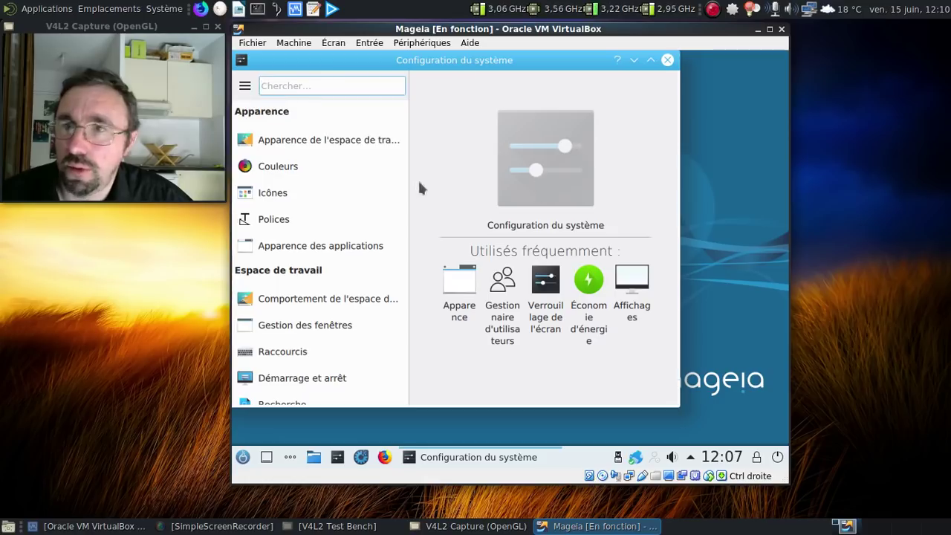
scroll(367, 182, down, 1)
scroll(370, 192, down, 5)
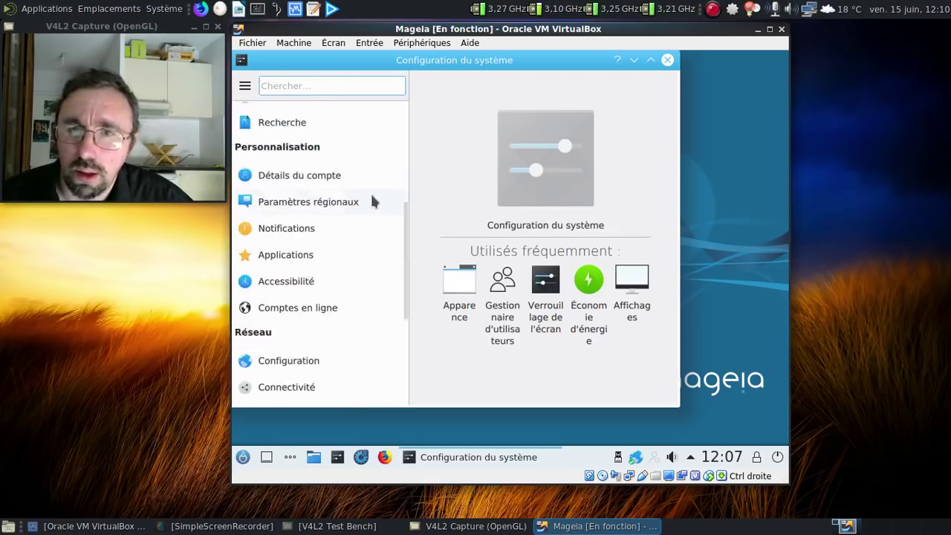
click(669, 61)
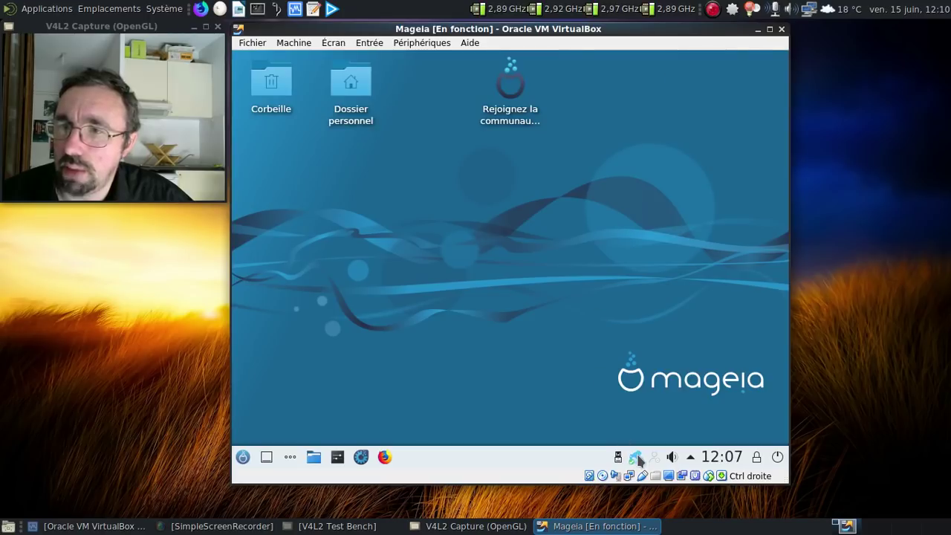
Step: Launch the Mageia Control Center from the panel and authenticate with the root password
mouse_move(639, 461)
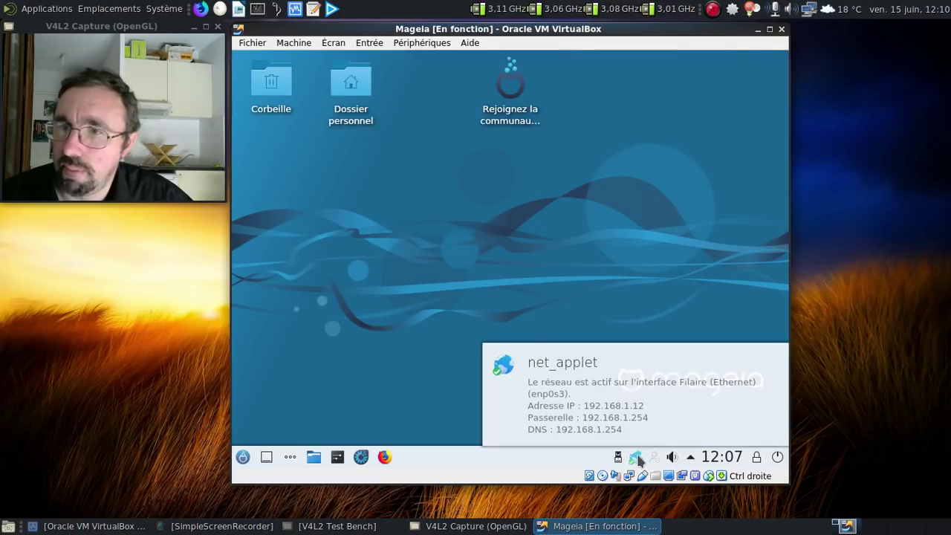
click(362, 458)
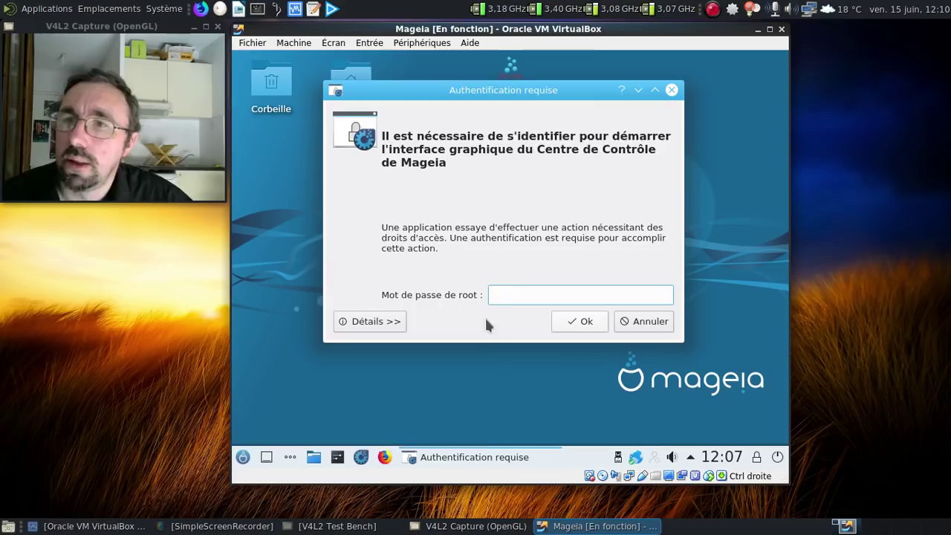
text(••••••••••)
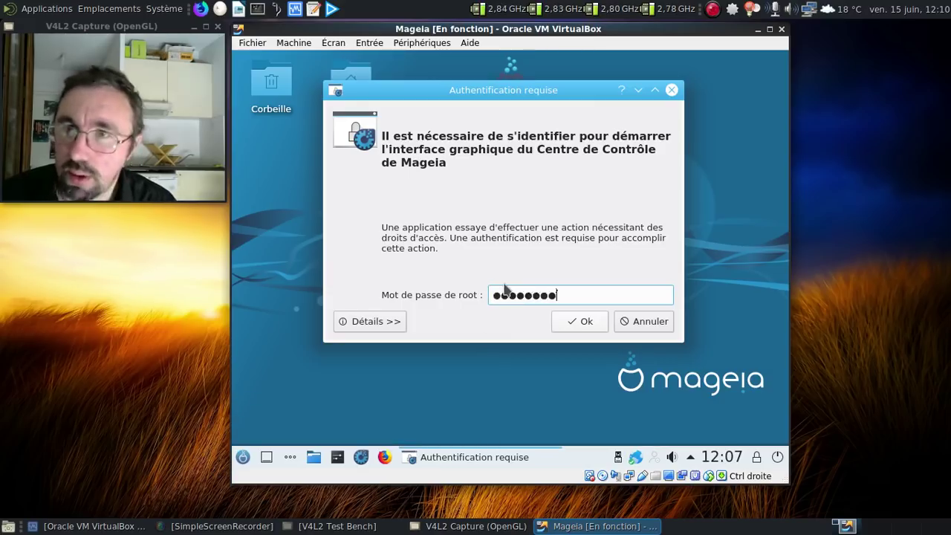
key(Return)
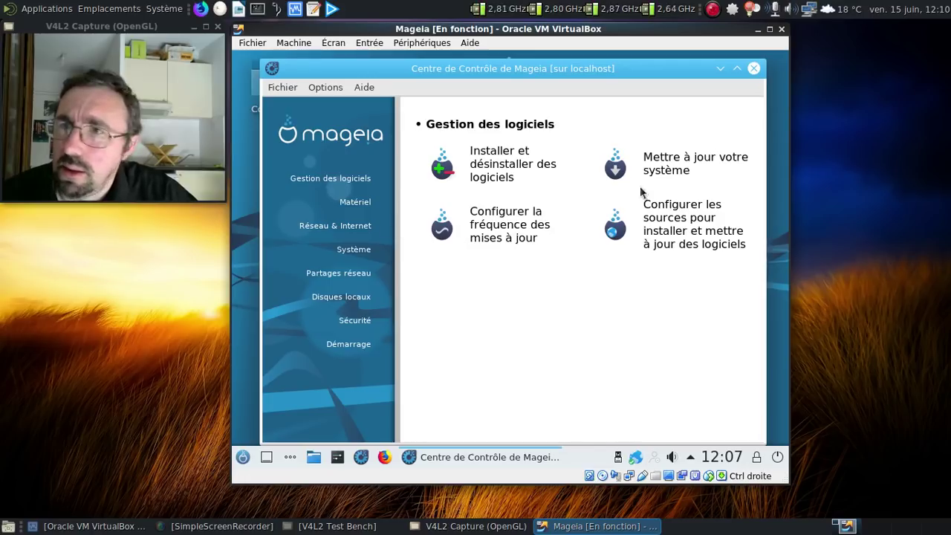
Step: Choose Installer et désinstaller des logiciels on the Gestion des logiciels page
click(525, 167)
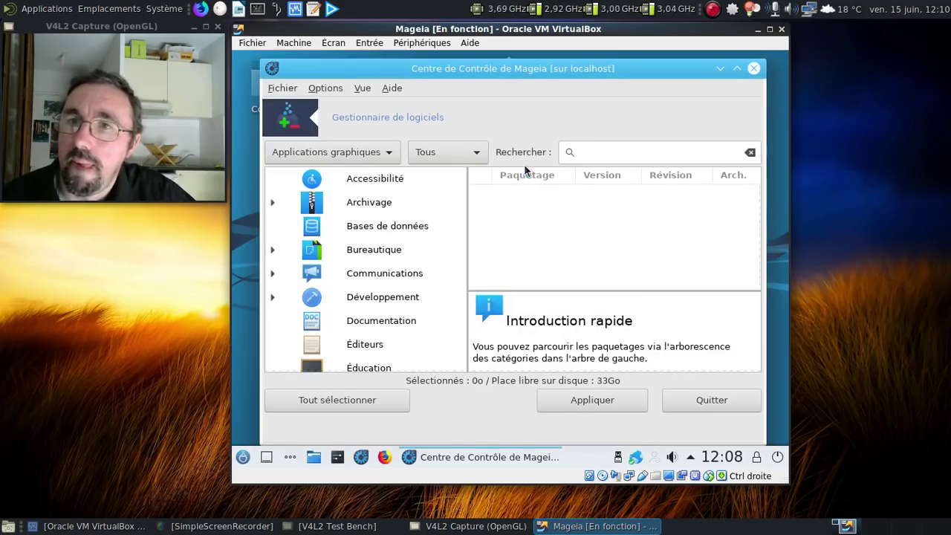
Step: View the About Rpmdrake info, browse the menus, and set the type filter to all packages
click(392, 88)
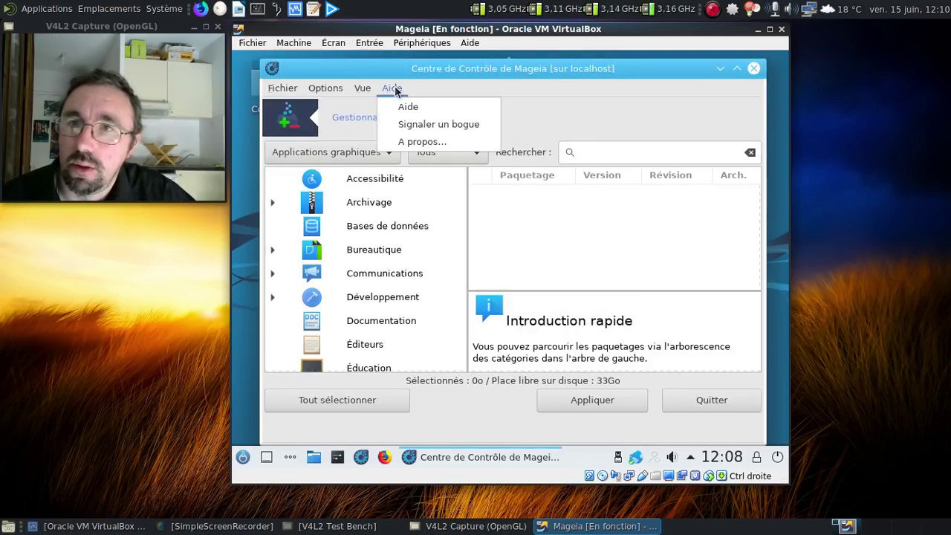
click(413, 138)
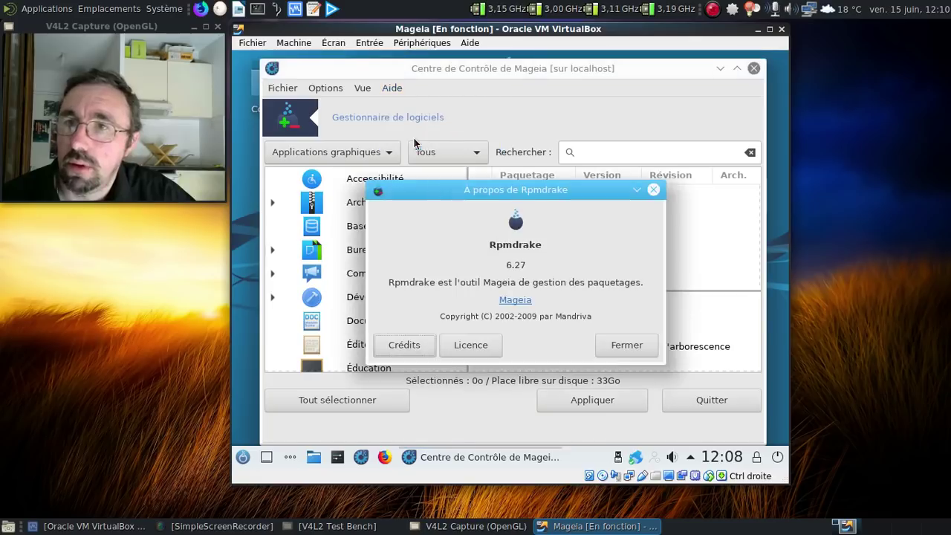
click(636, 343)
click(277, 88)
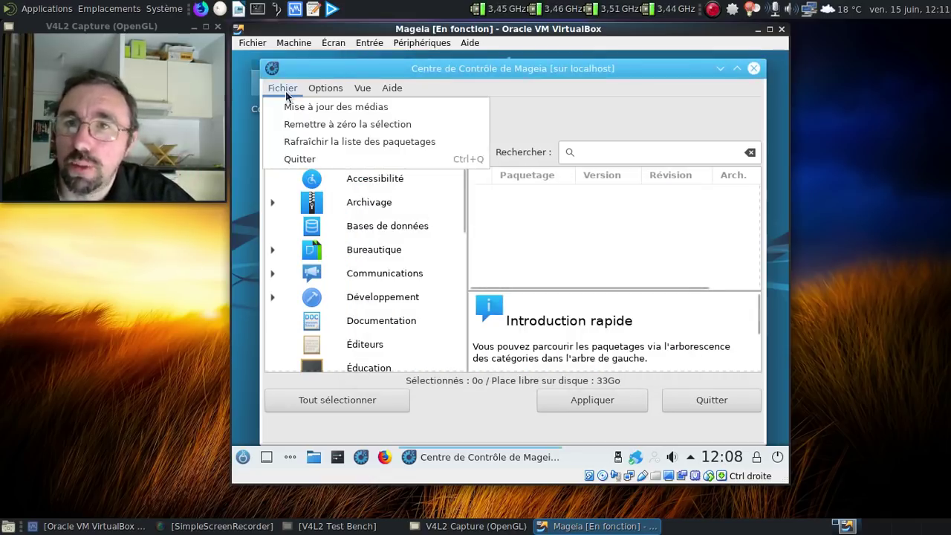
click(321, 91)
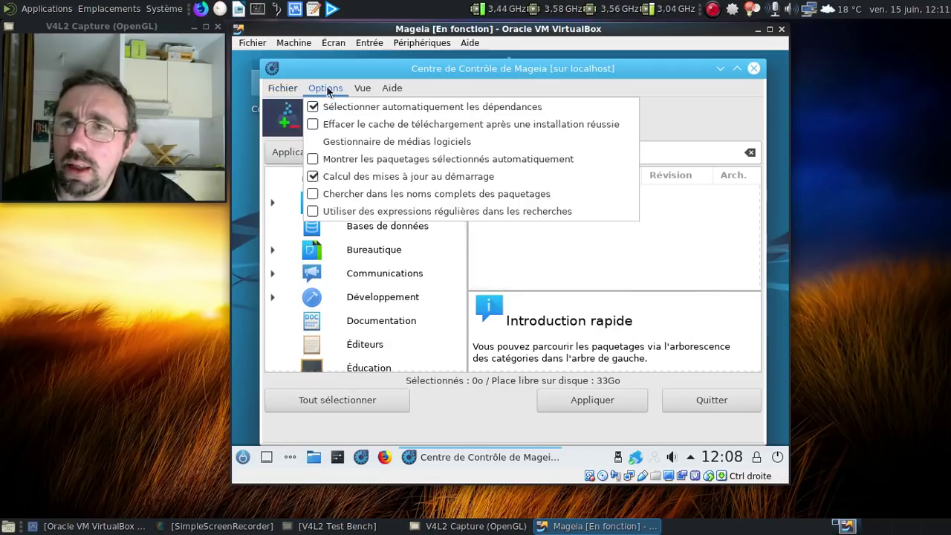
click(327, 87)
click(447, 158)
click(449, 159)
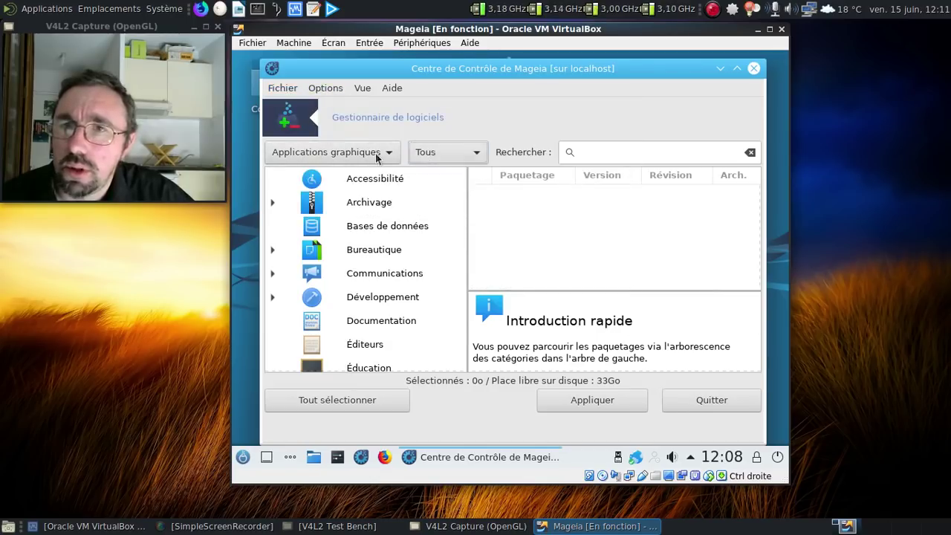
click(372, 159)
click(278, 111)
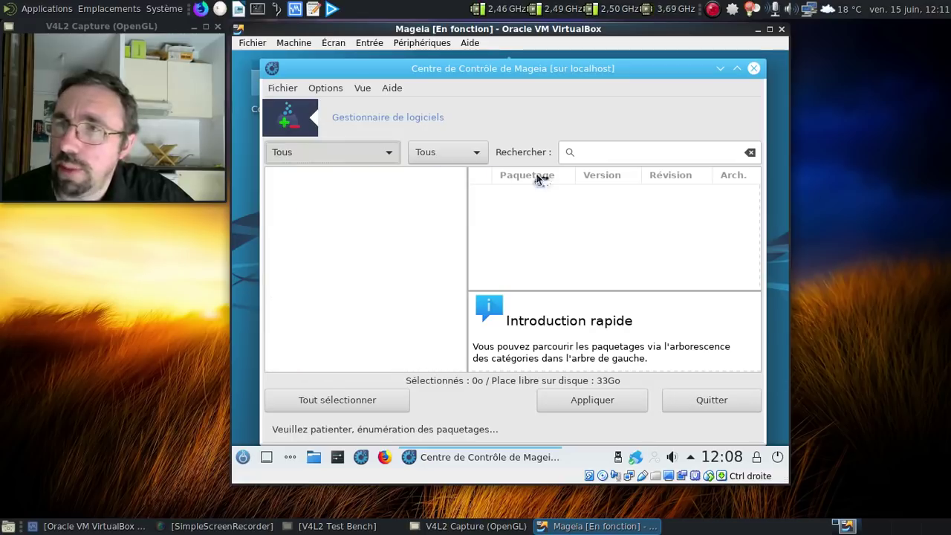
Step: Browse the view options and package list, then close the software manager and Control Center
click(363, 88)
mouse_move(328, 87)
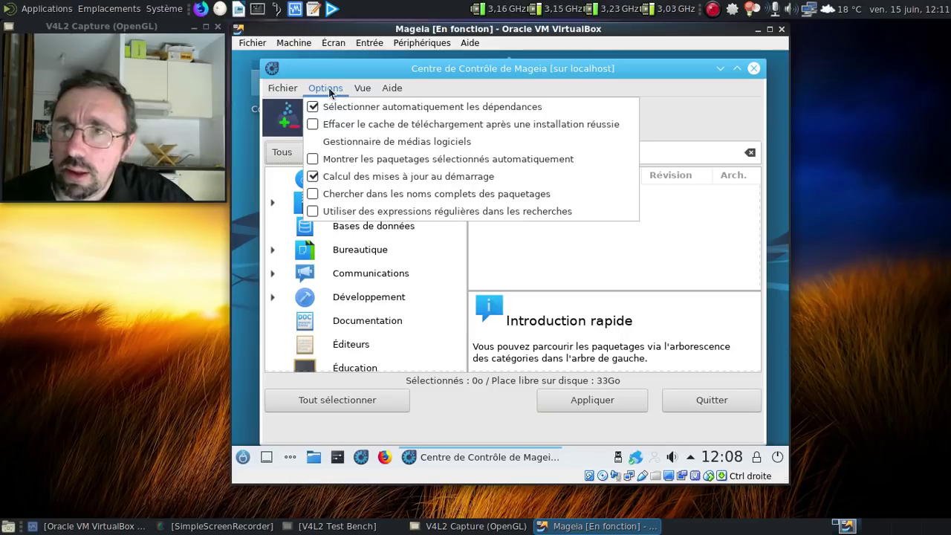
mouse_move(291, 91)
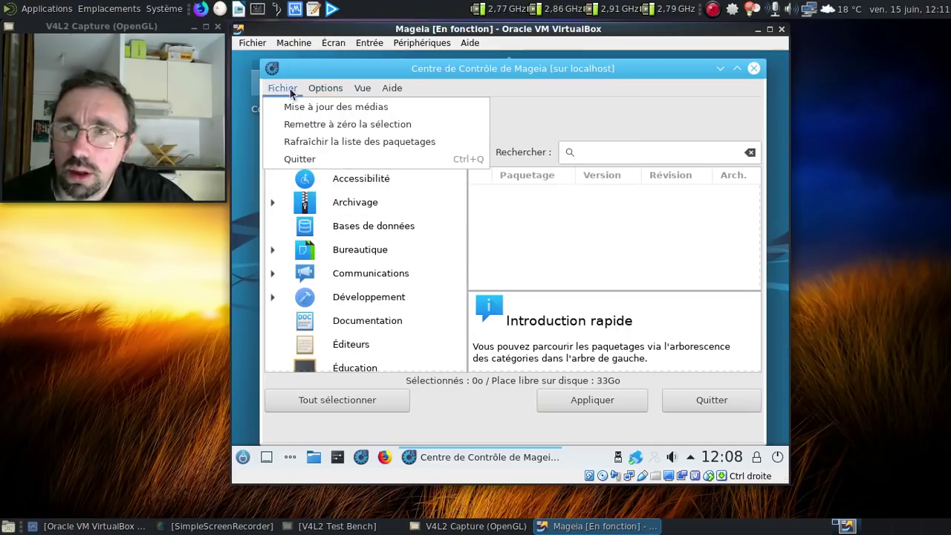
mouse_move(370, 92)
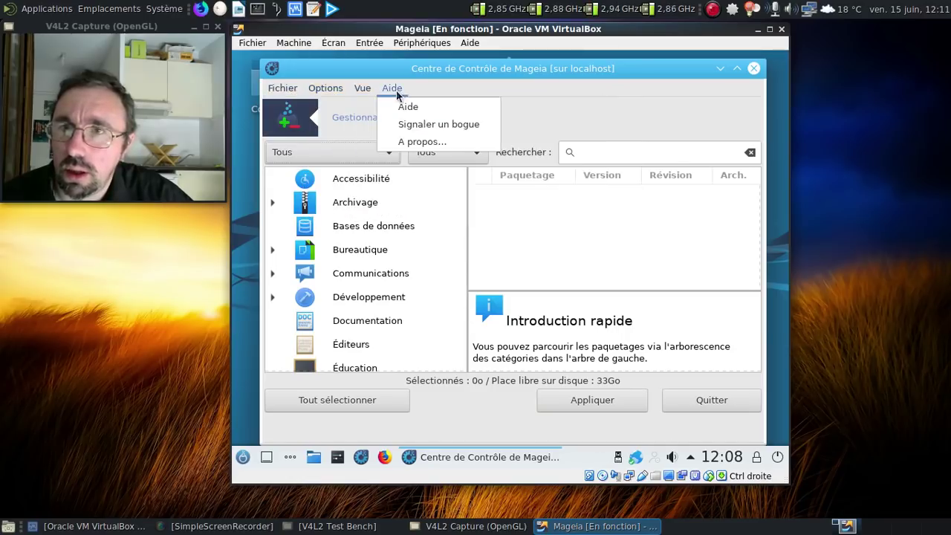
click(398, 94)
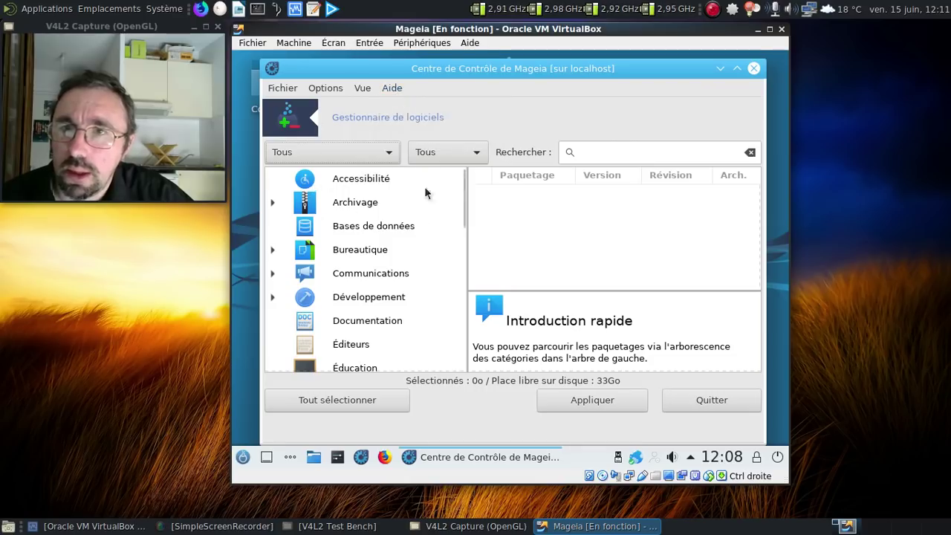
scroll(436, 237, down, 5)
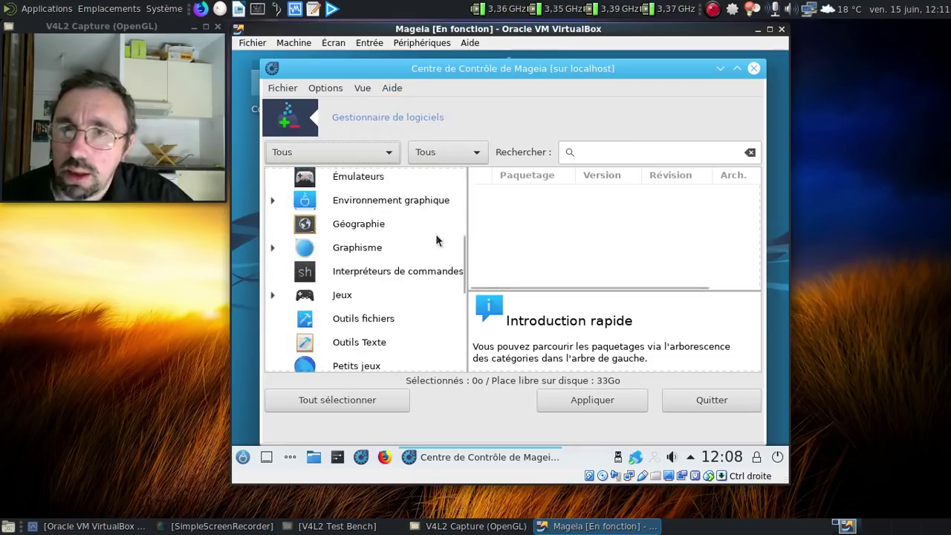
scroll(436, 236, down, 4)
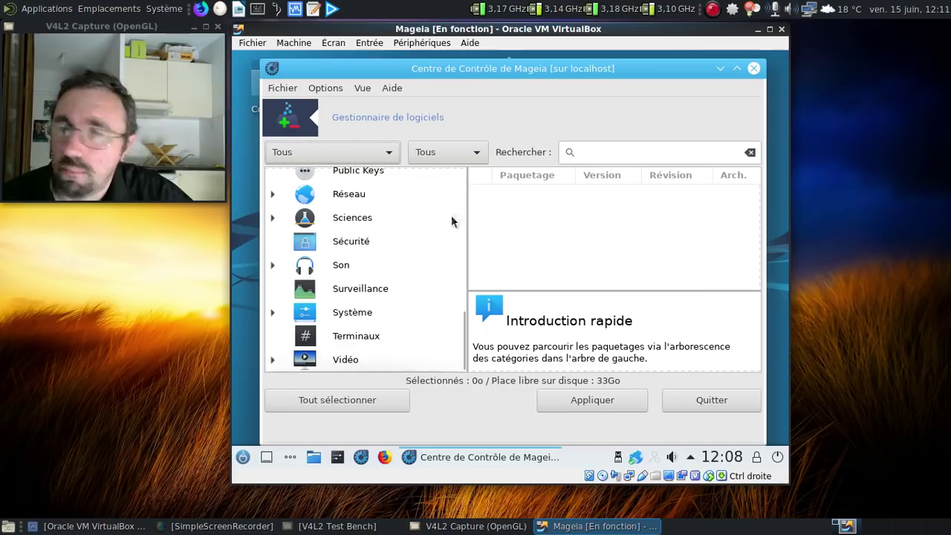
click(753, 68)
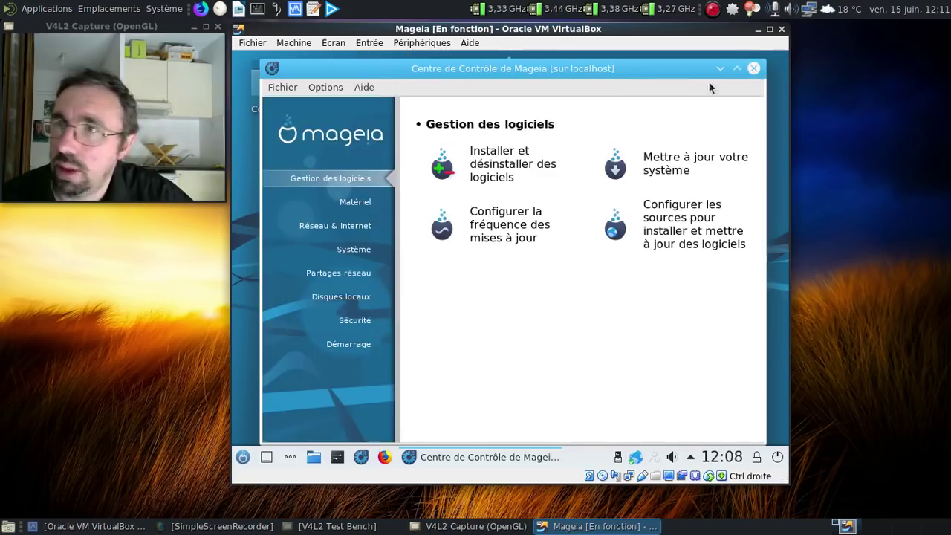
click(754, 69)
Step: Launch Konsole by searching 'konsole' in the application launcher
click(243, 457)
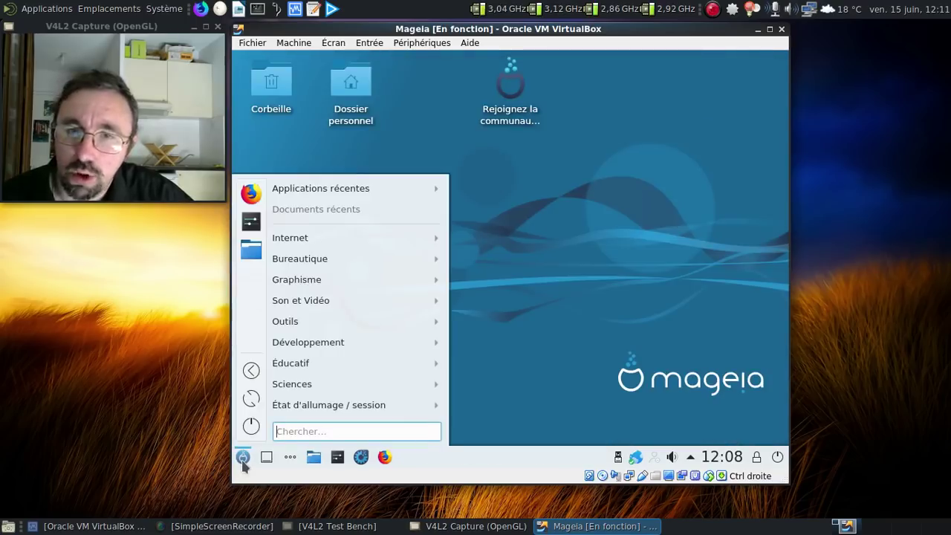
text(konsole)
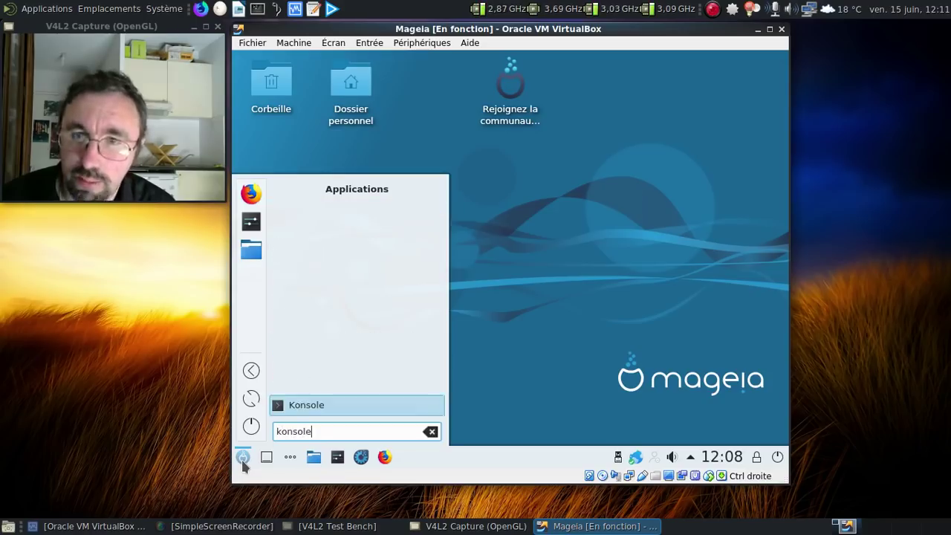
key(Return)
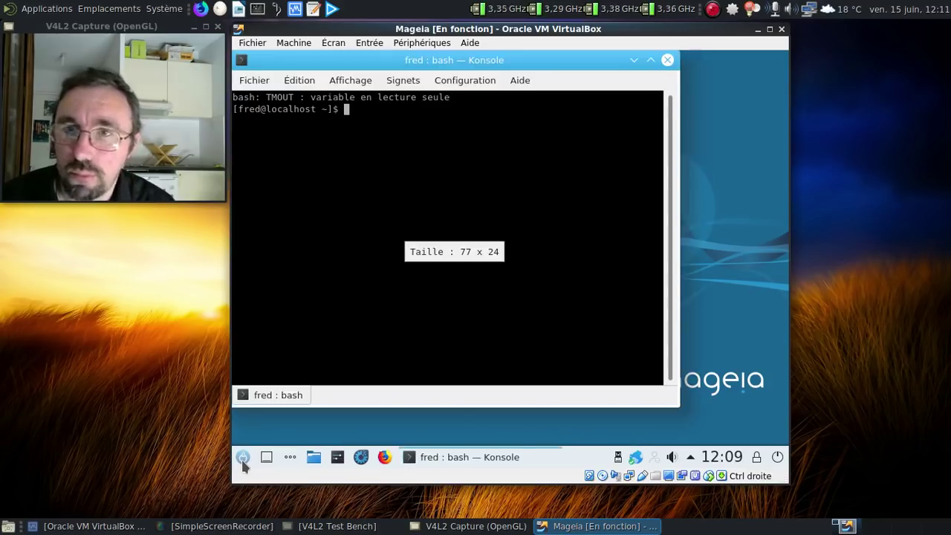
Step: Become root in Konsole with su and the root password
text(su)
key(Return)
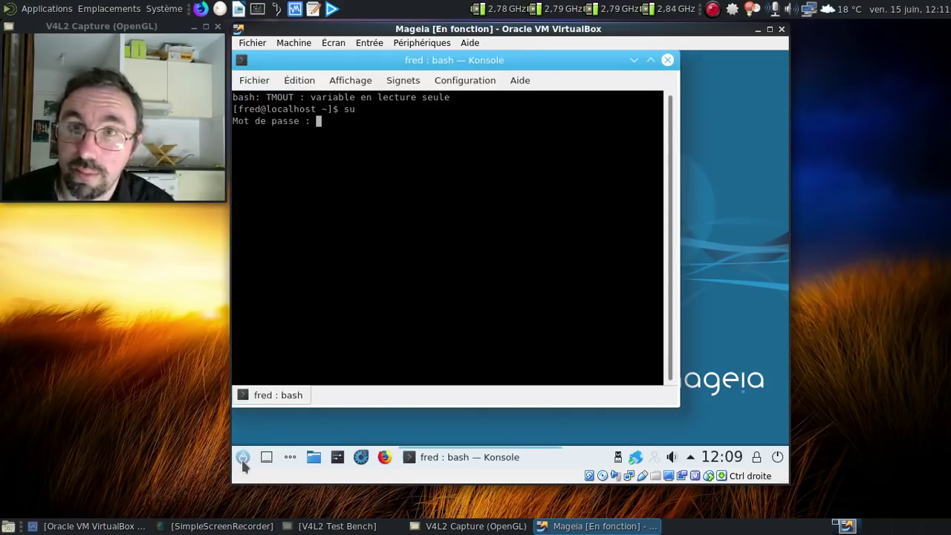
key(Return)
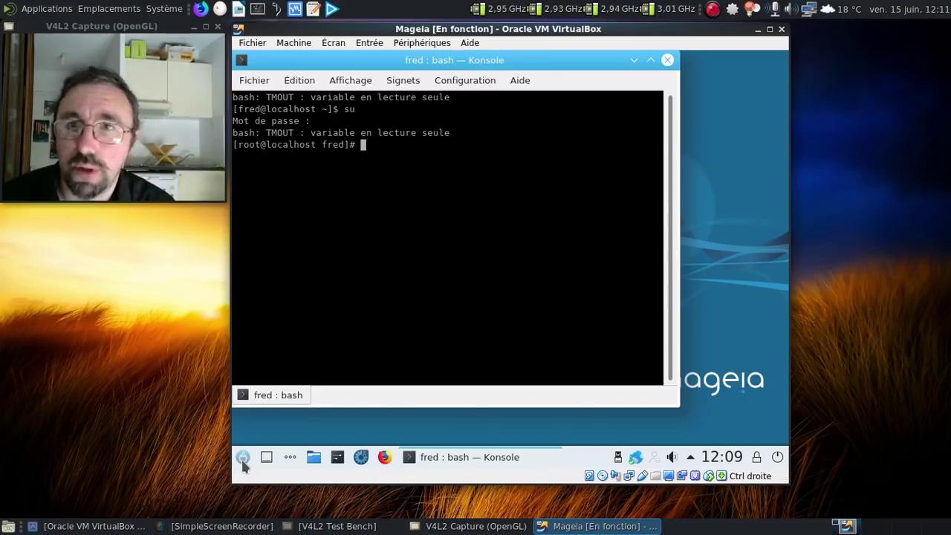
Step: Clear the terminal and run urpme --auto-orphans
key(ctrl+l)
key(Return)
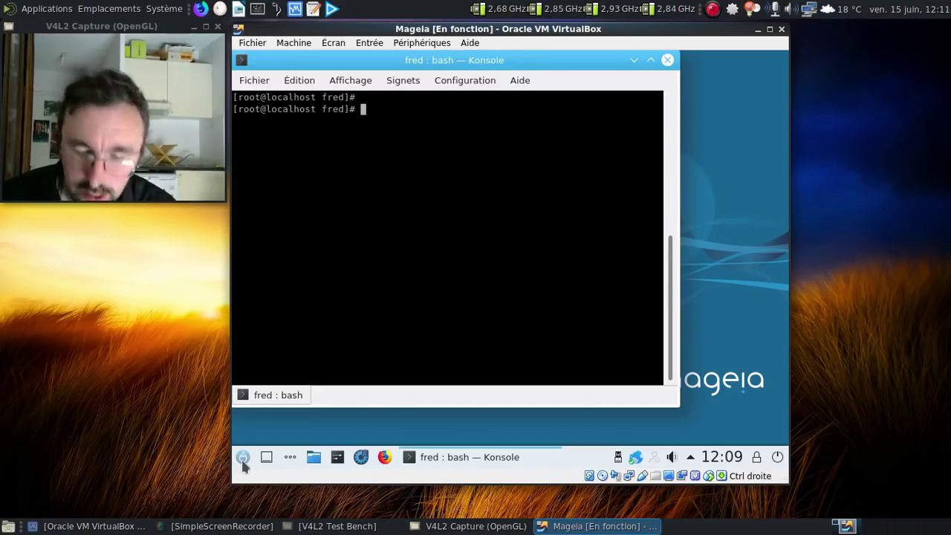
key(ctrl+l)
text(urp)
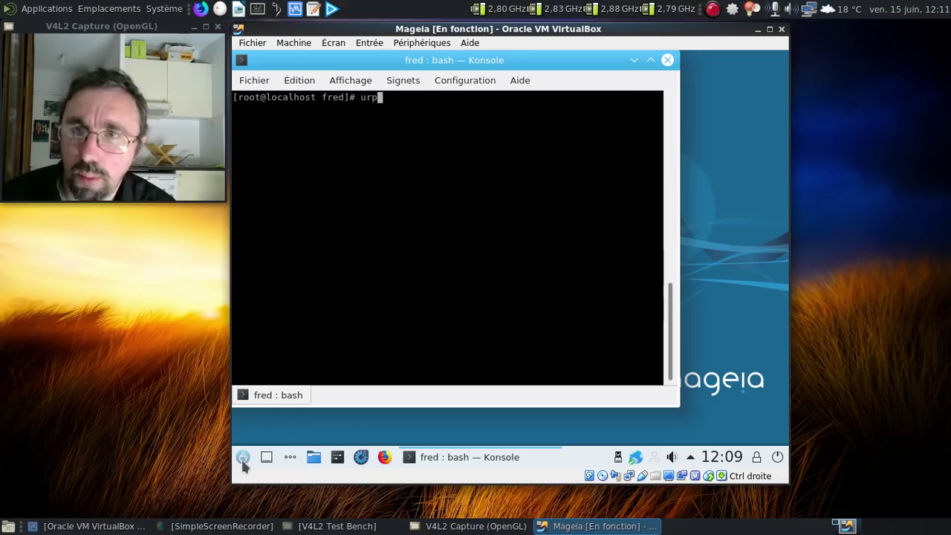
text(me --)
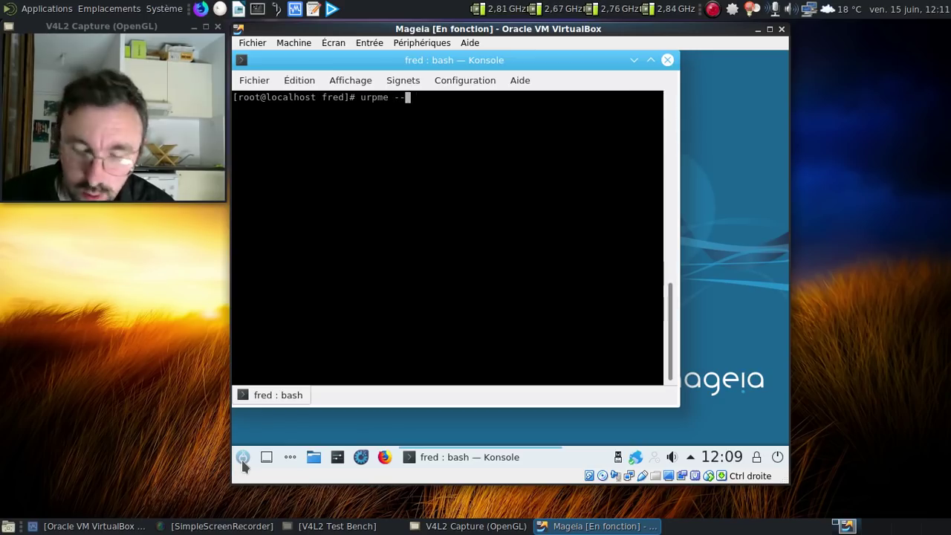
text(auto-orph)
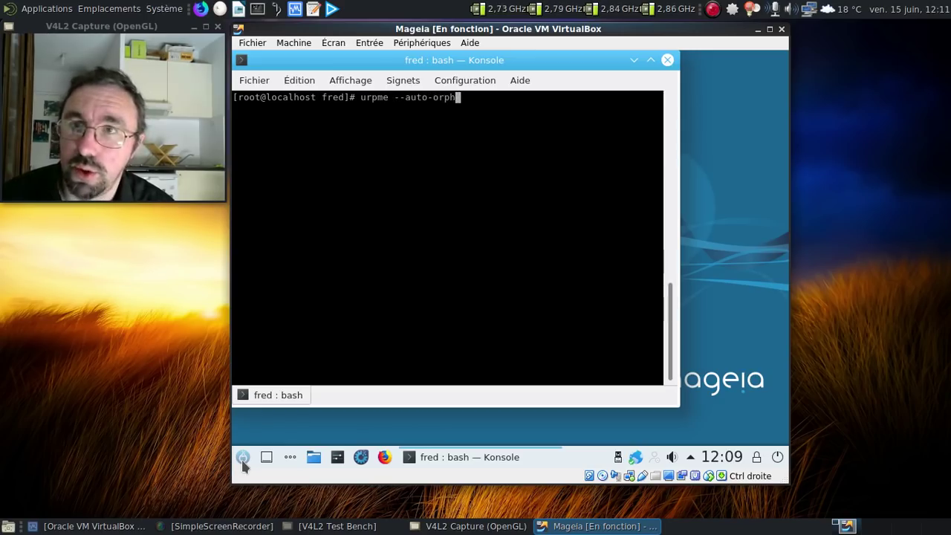
text(ans)
key(Return)
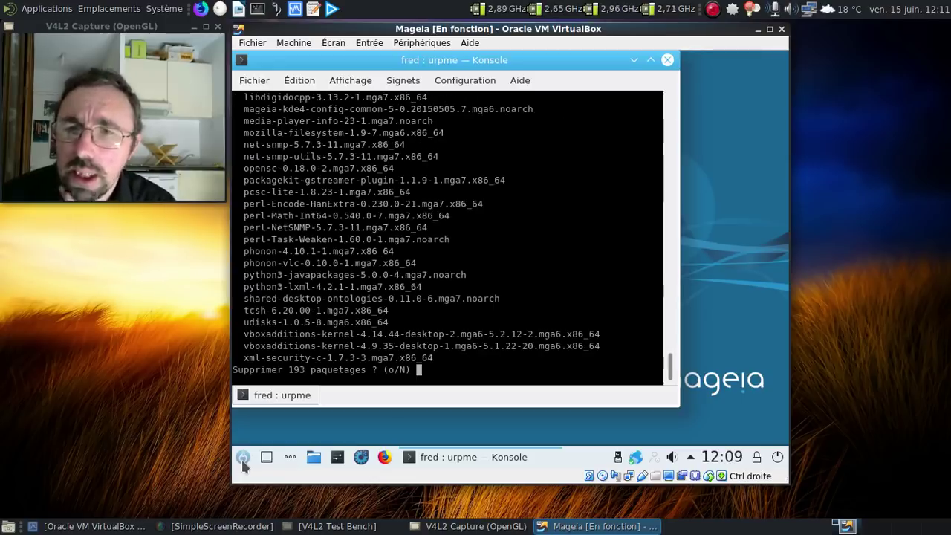
Step: Scroll through the urpme list and approve removing the 193 orphan packages (620Mo)
scroll(478, 237, up, 15)
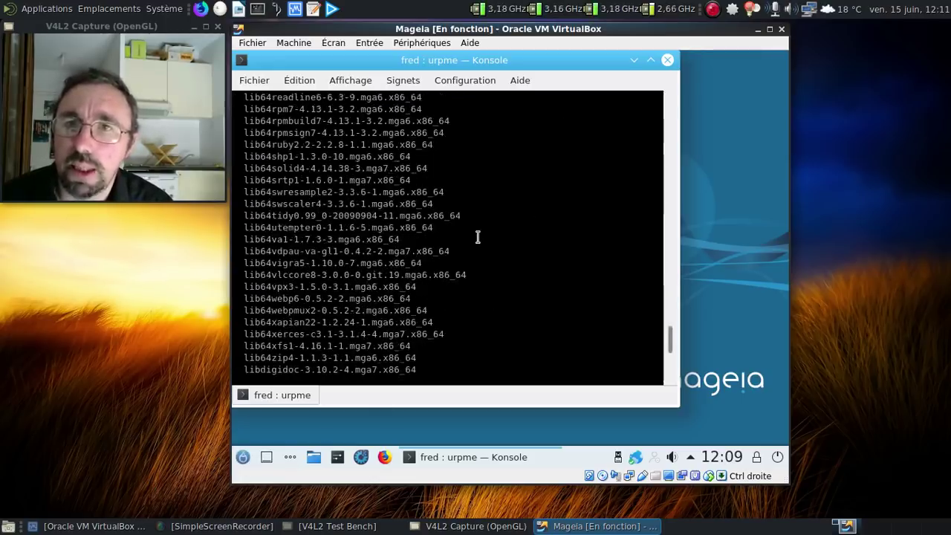
scroll(478, 237, up, 7)
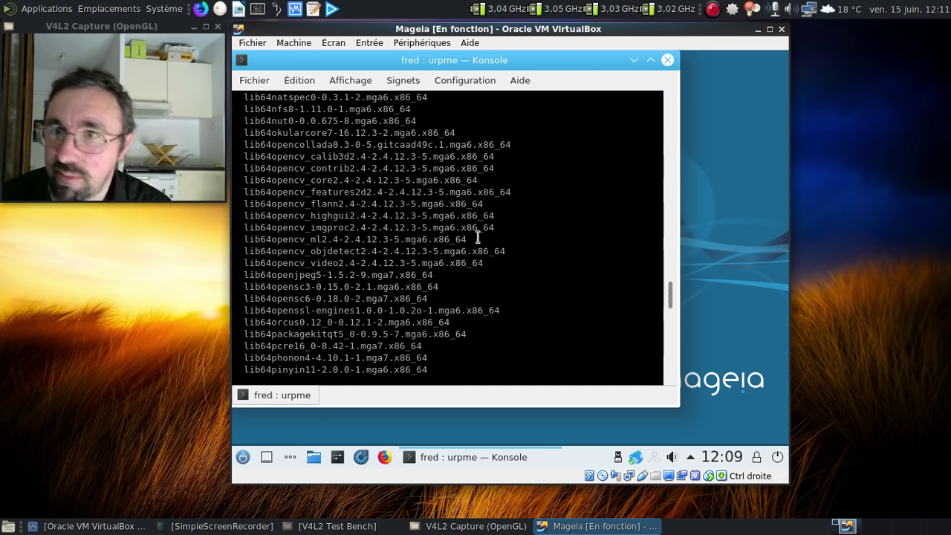
scroll(478, 237, up, 1)
scroll(478, 237, up, 20)
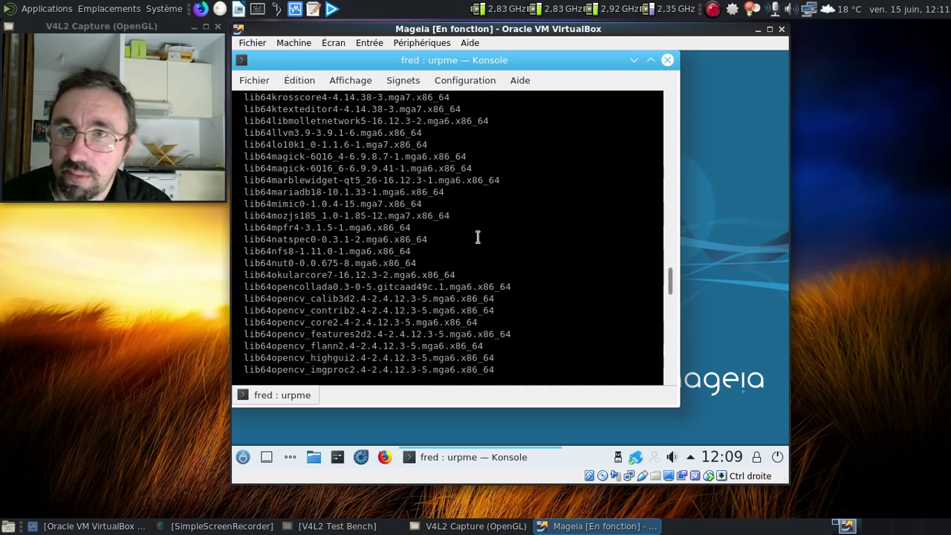
scroll(478, 237, up, 20)
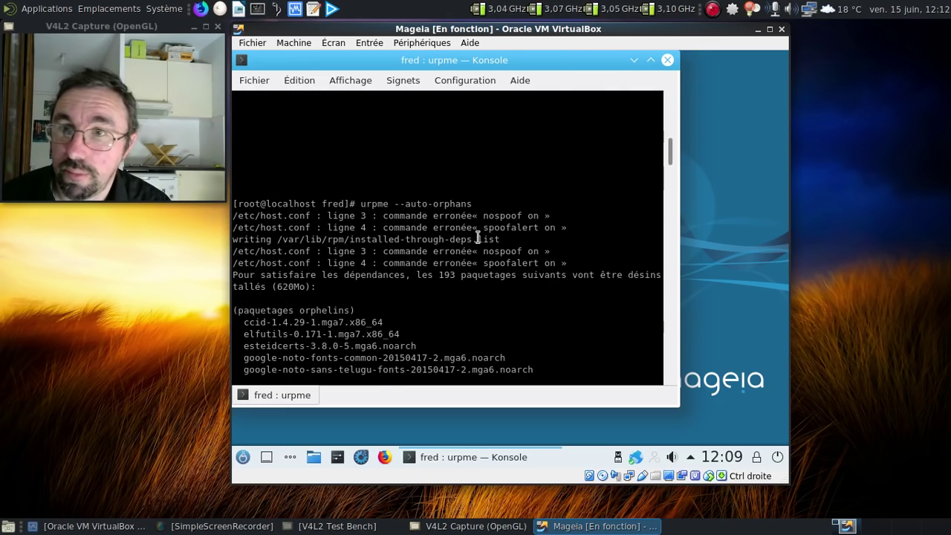
scroll(478, 237, down, 5)
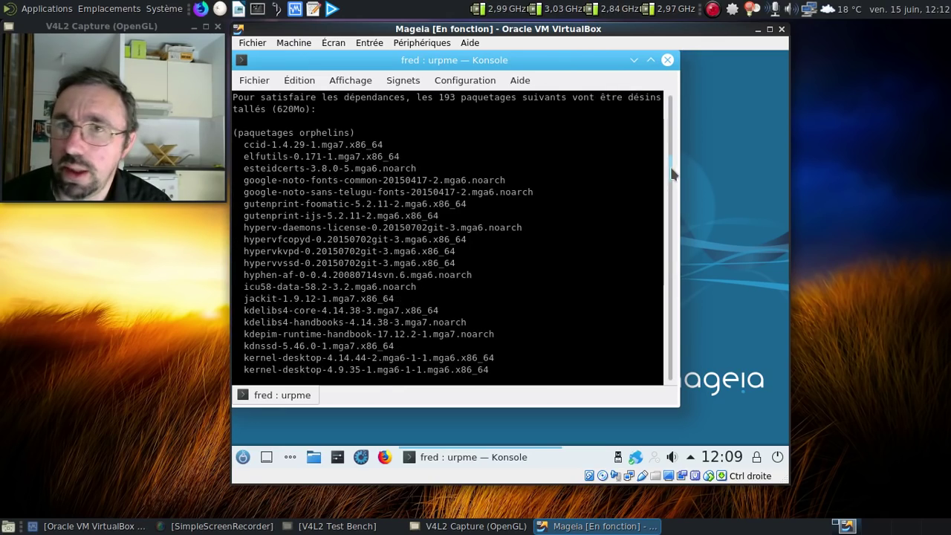
drag(673, 174, 674, 371)
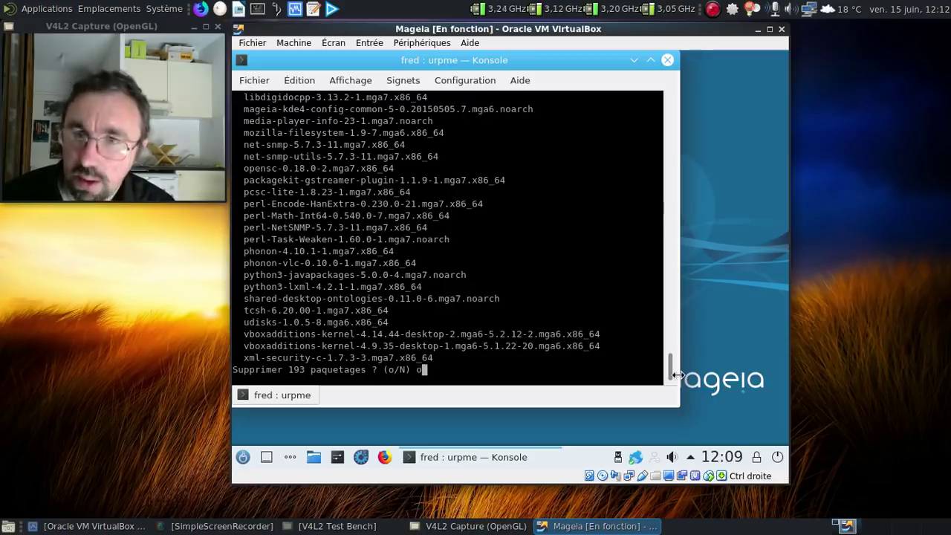
key(Return)
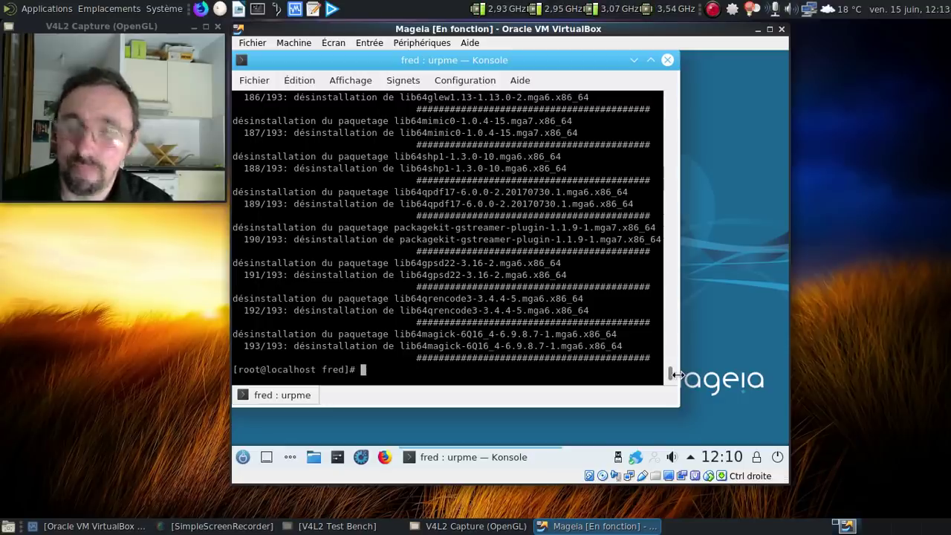
Step: Run reboot, boot the default Mageia Boot Menu entry, and move the VM window right
text(reboot)
key(Return)
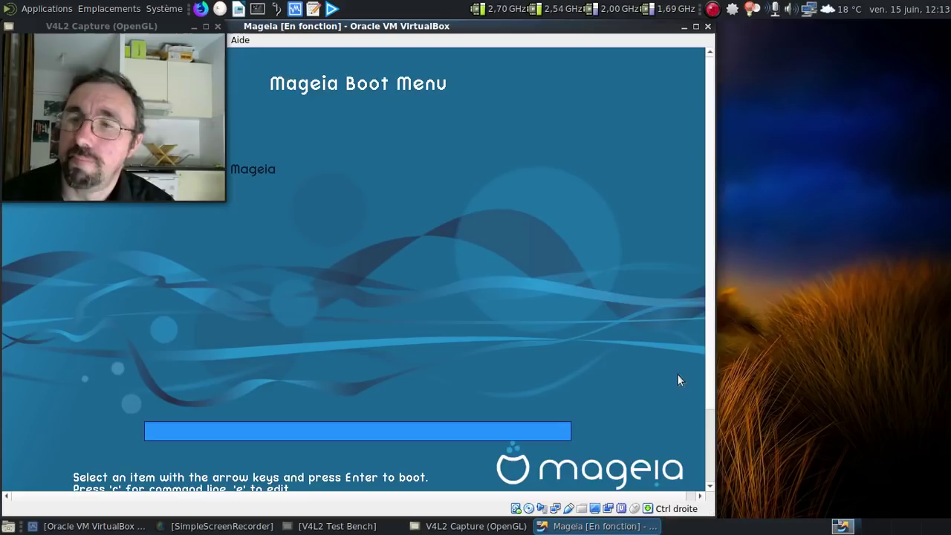
key(Return)
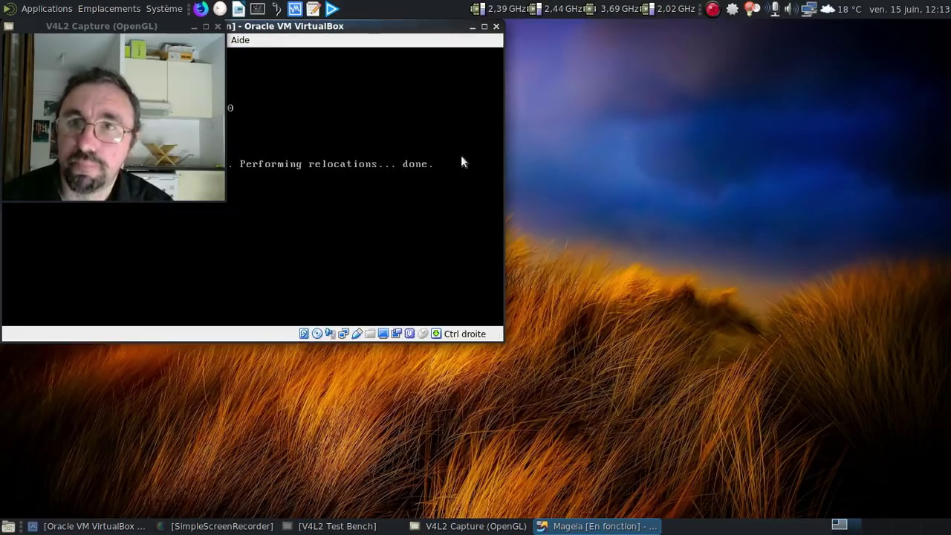
drag(327, 27, 556, 24)
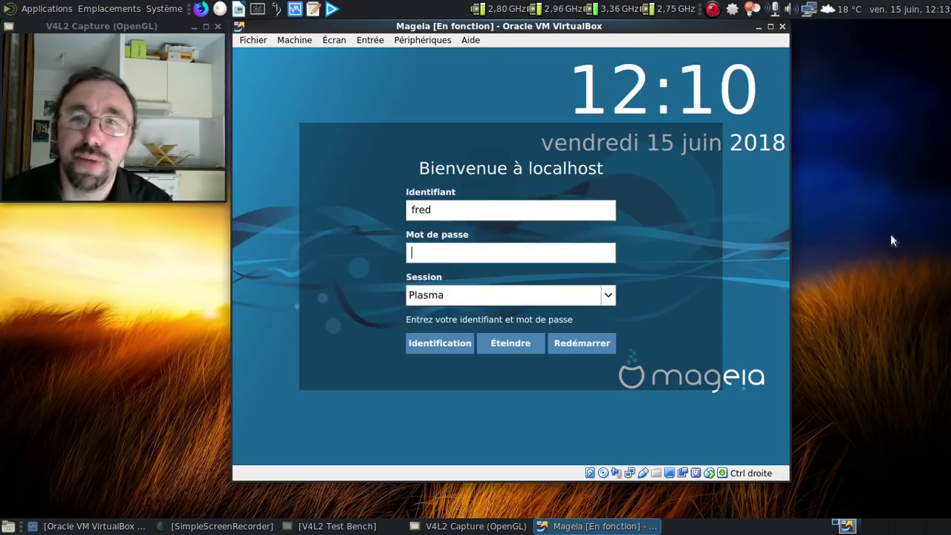
Step: Enter the user password in the Mot de passe field to log into Plasma
text(********)
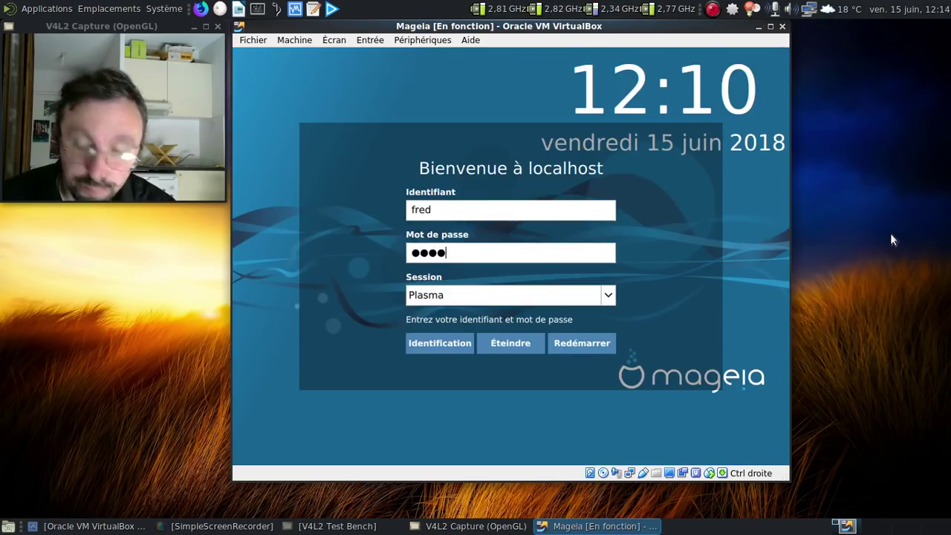
key(Return)
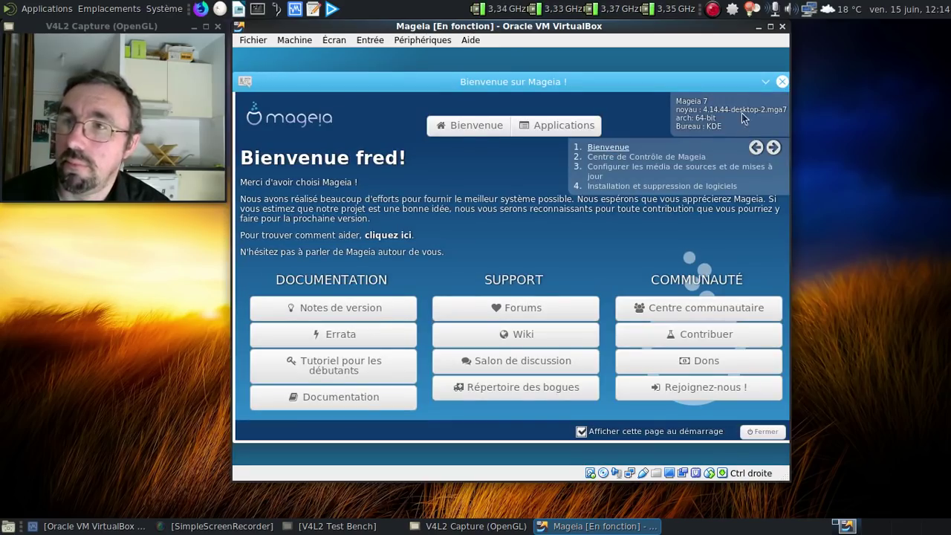
Step: Close the welcome window, glance at the home folder in Dolphin, and open the launcher
click(784, 82)
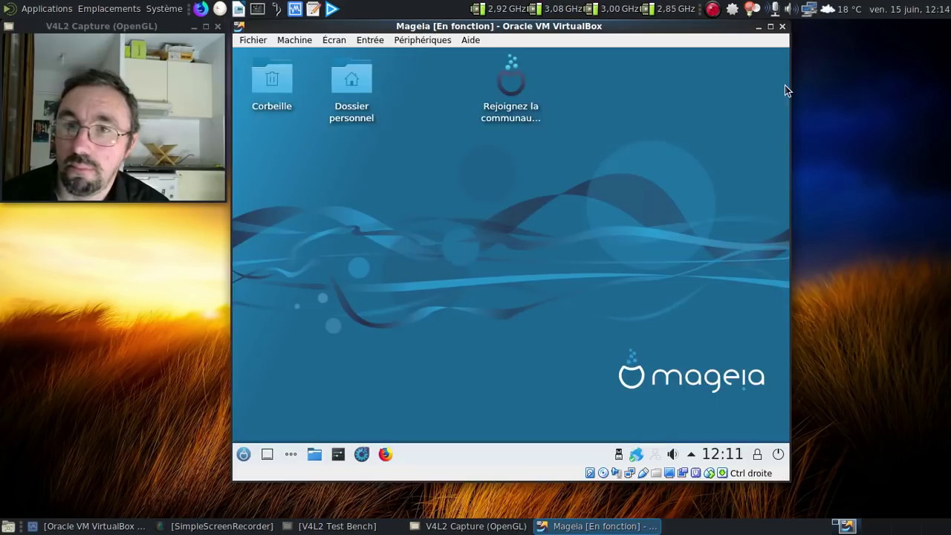
click(322, 454)
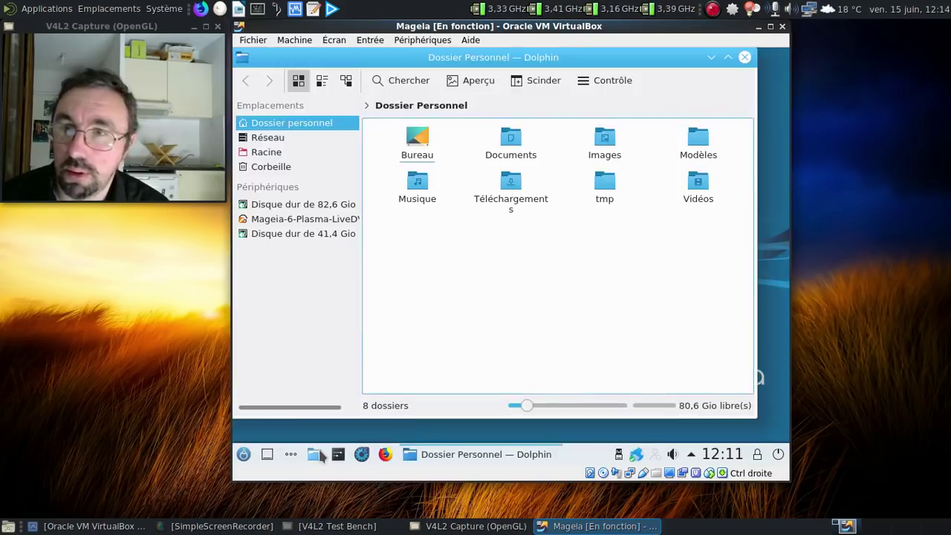
click(744, 59)
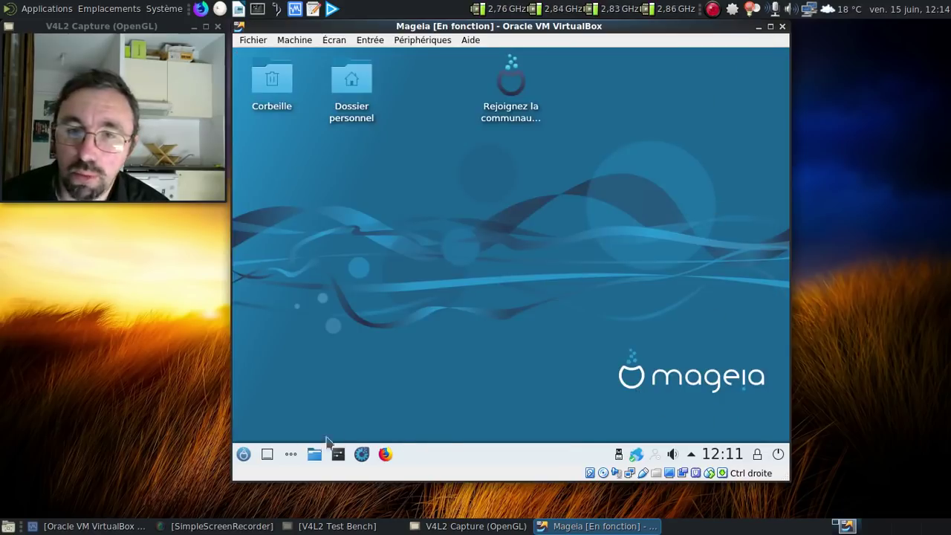
click(244, 454)
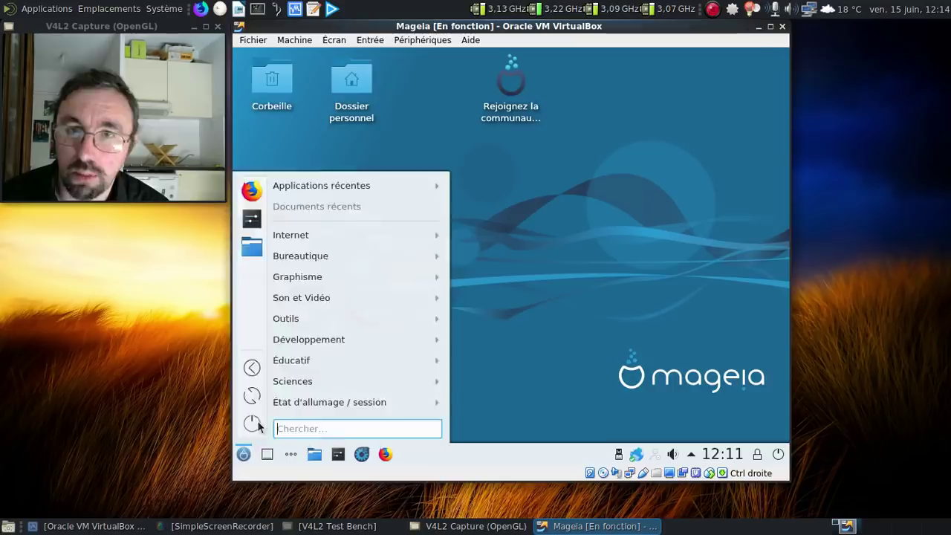
Step: Choose Éteindre from the launcher's power options to power off the Mageia guest
click(258, 422)
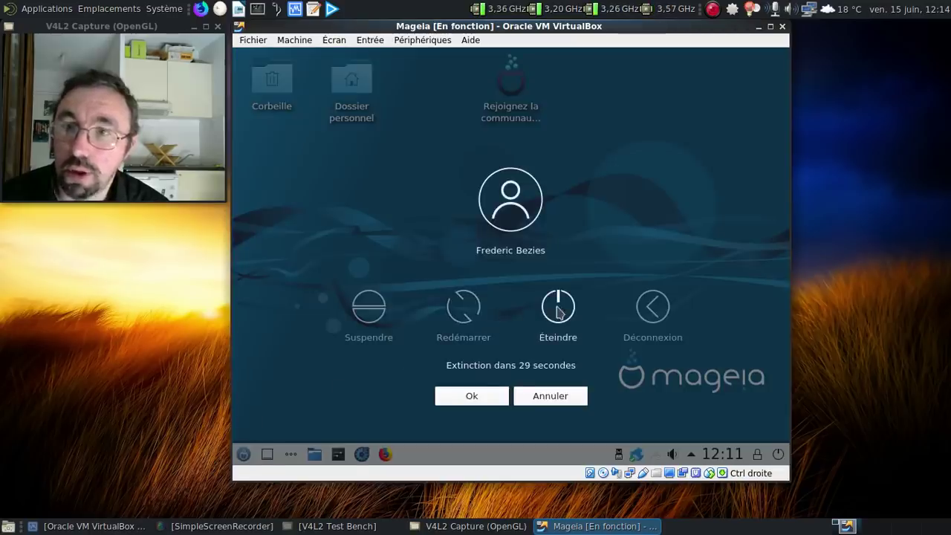
click(558, 311)
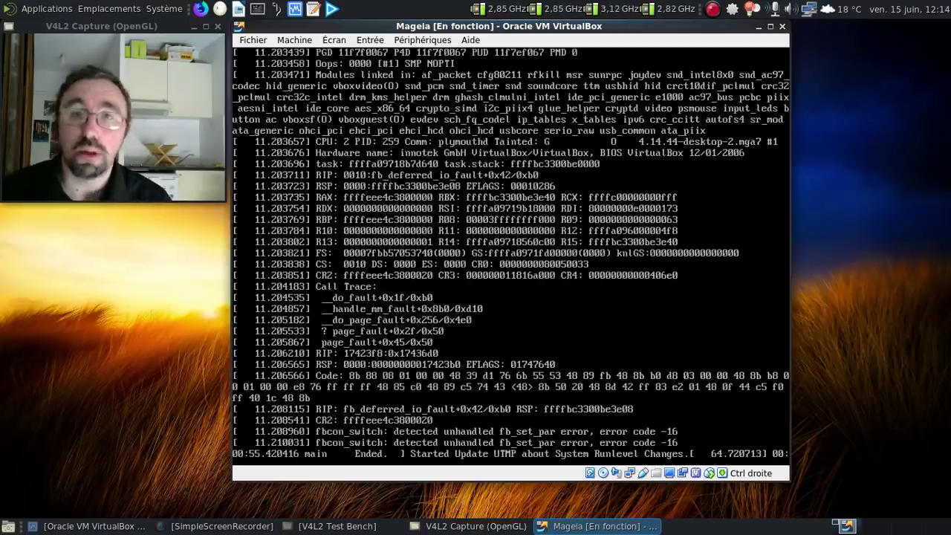